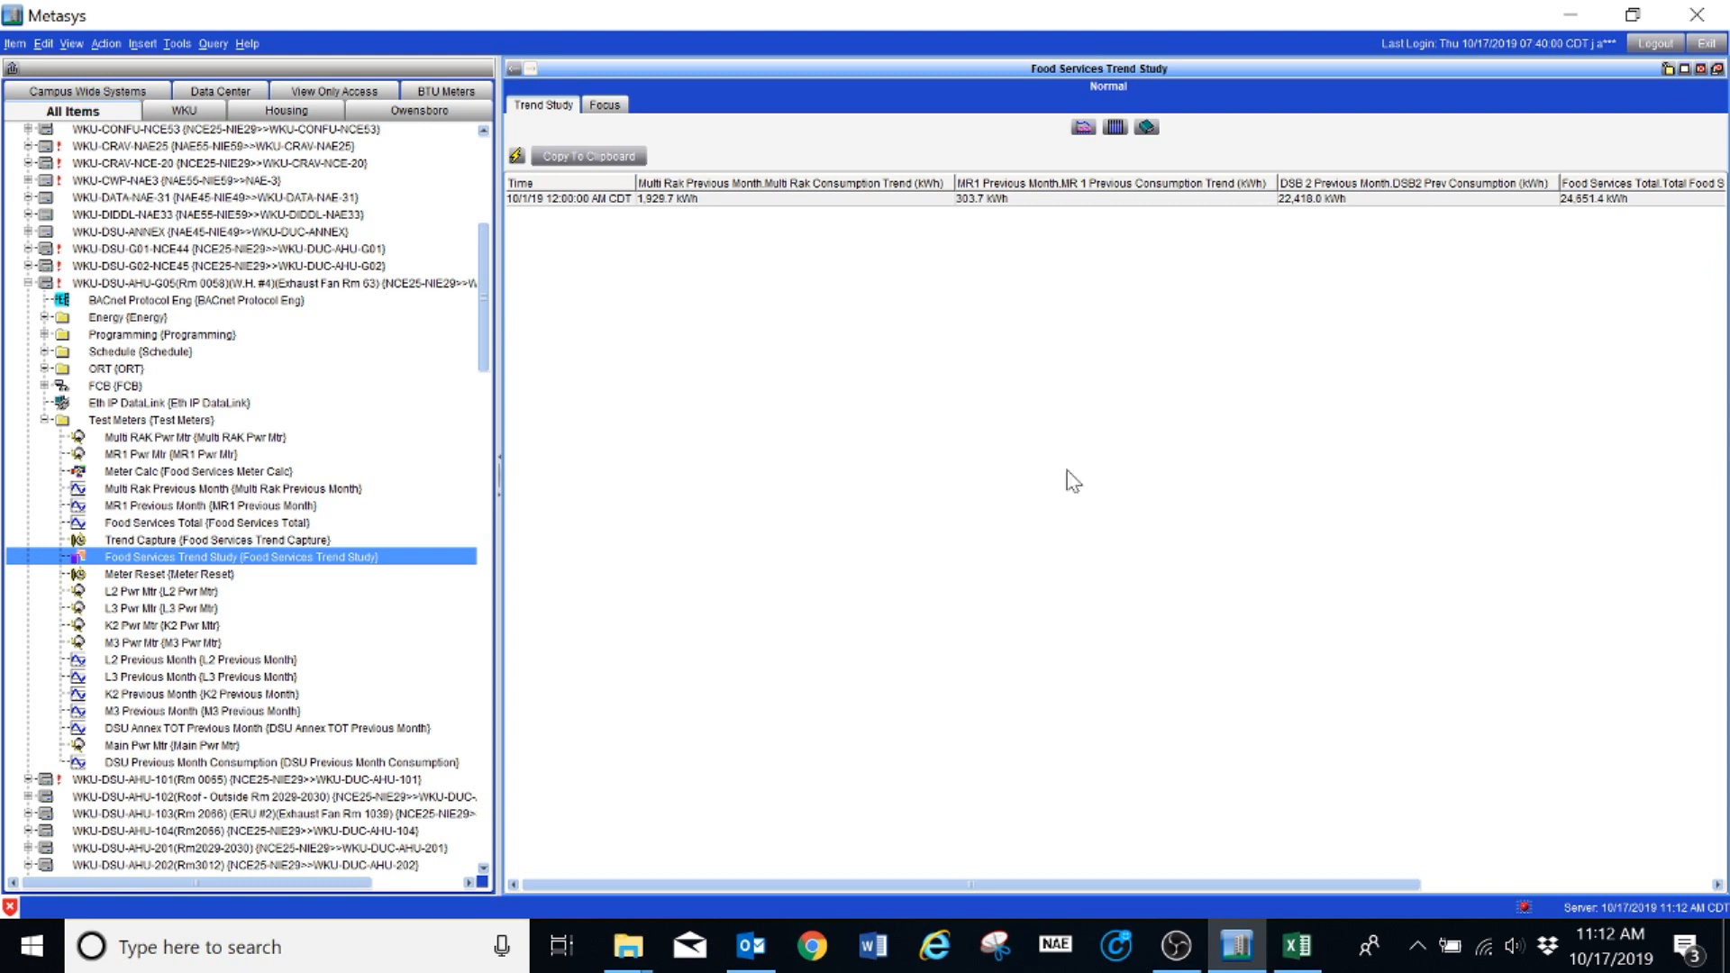
Review the Food Services Meter Calc logic, and copy the Food Services Trend Study data into cell A1 of the blank Excel workbook.
{"action": "left_click", "coordinate": [199, 473]}
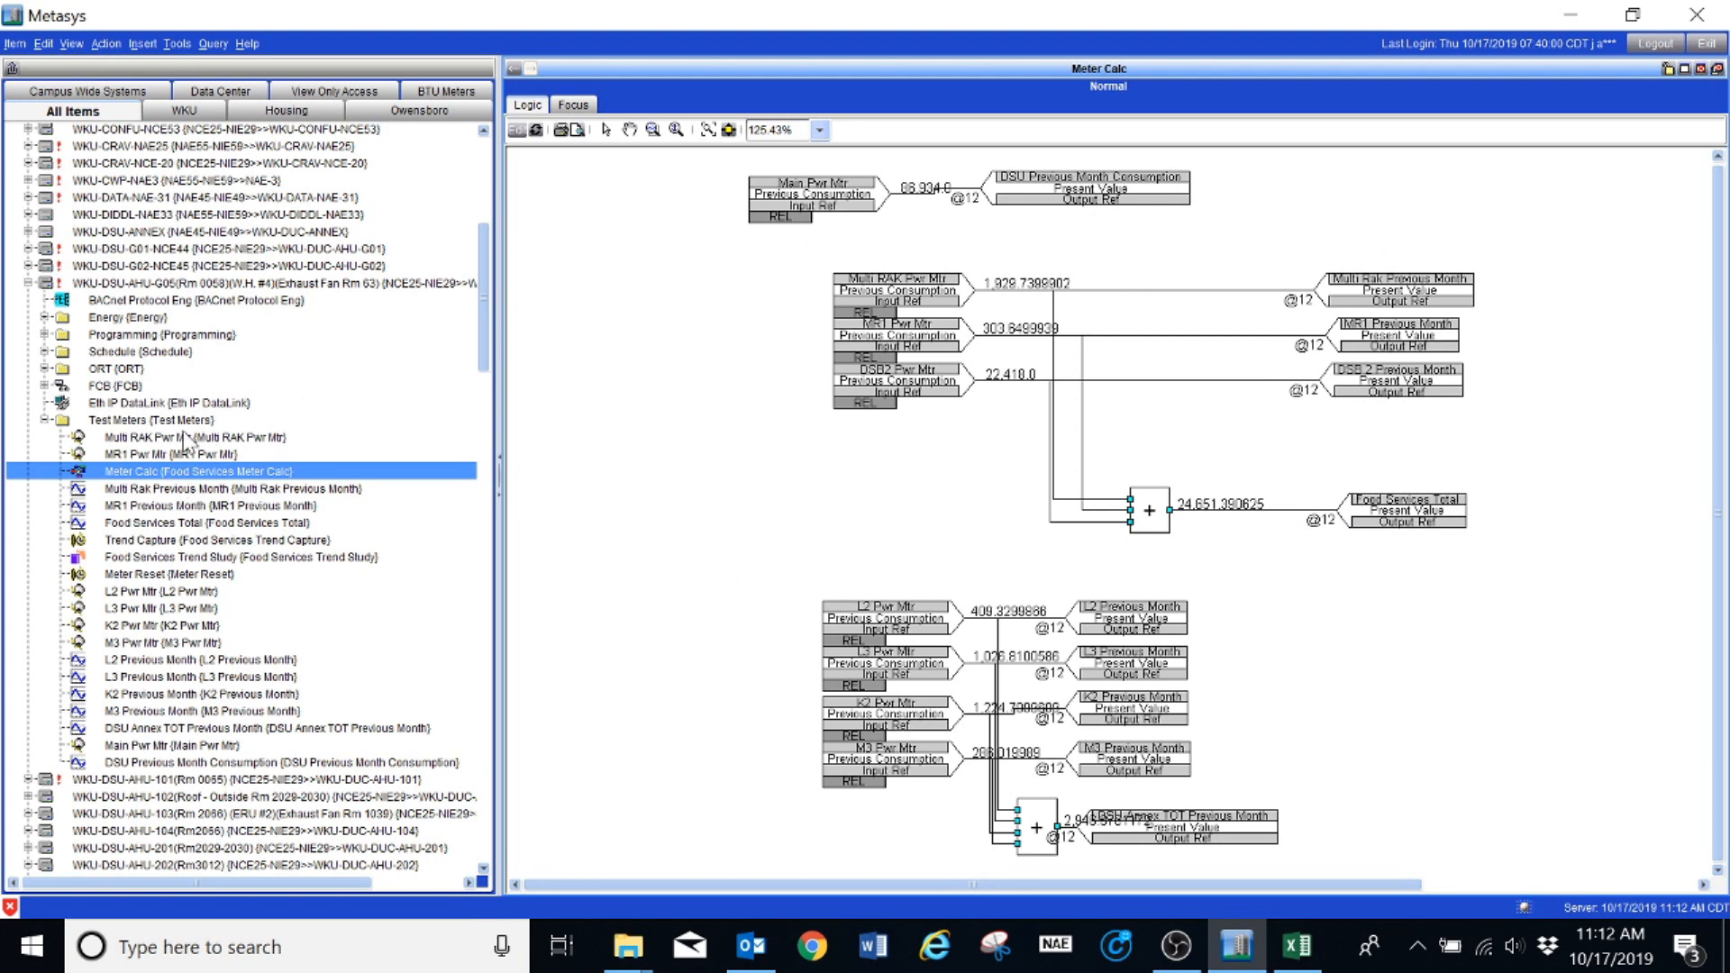
{"action": "left_click", "coordinate": [515, 68]}
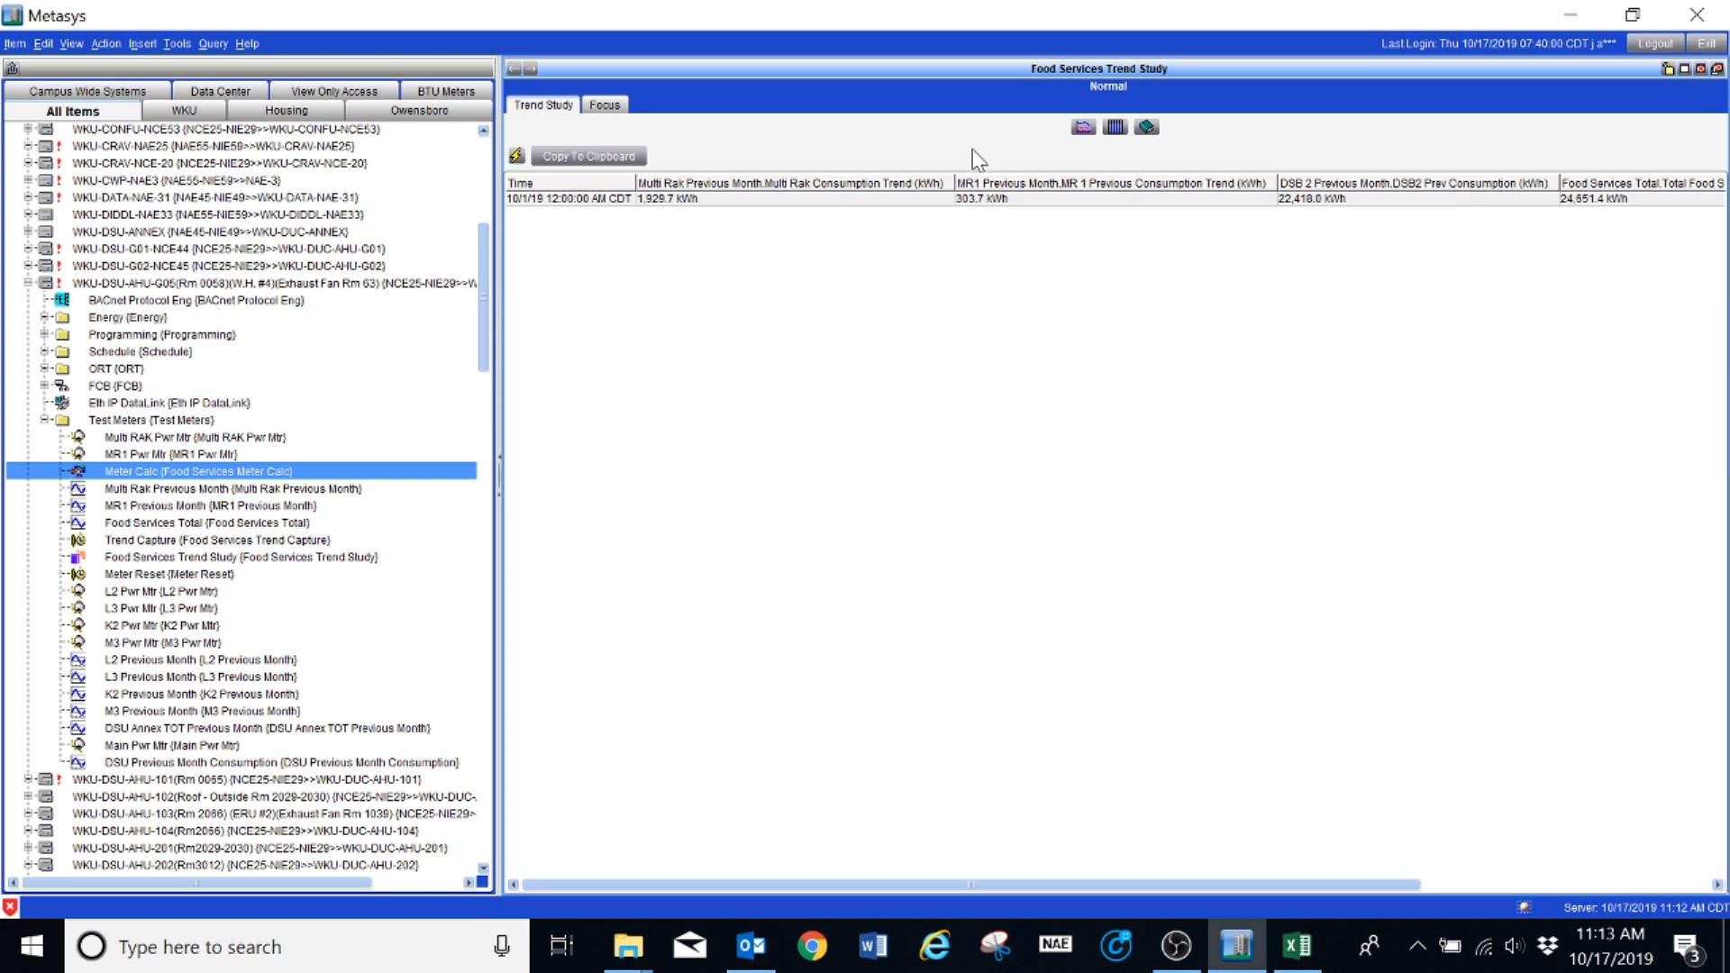
{"action": "left_click", "coordinate": [595, 157]}
{"action": "left_click", "coordinate": [1299, 946]}
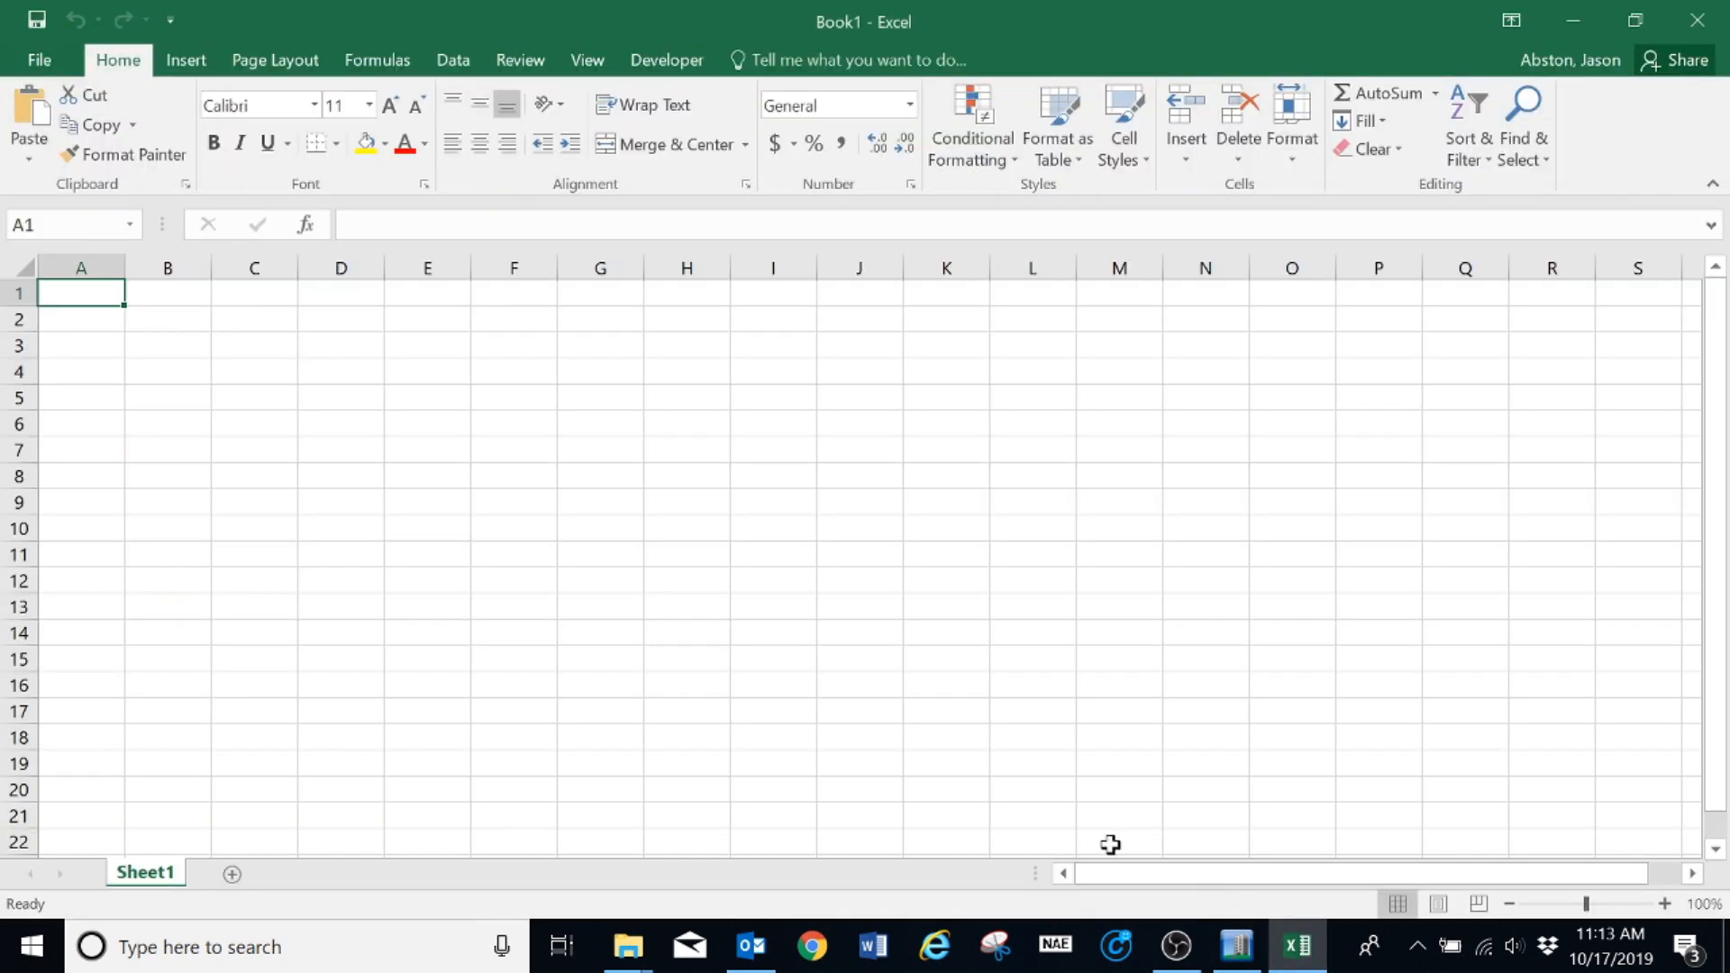
{"action": "right_click", "coordinate": [77, 293]}
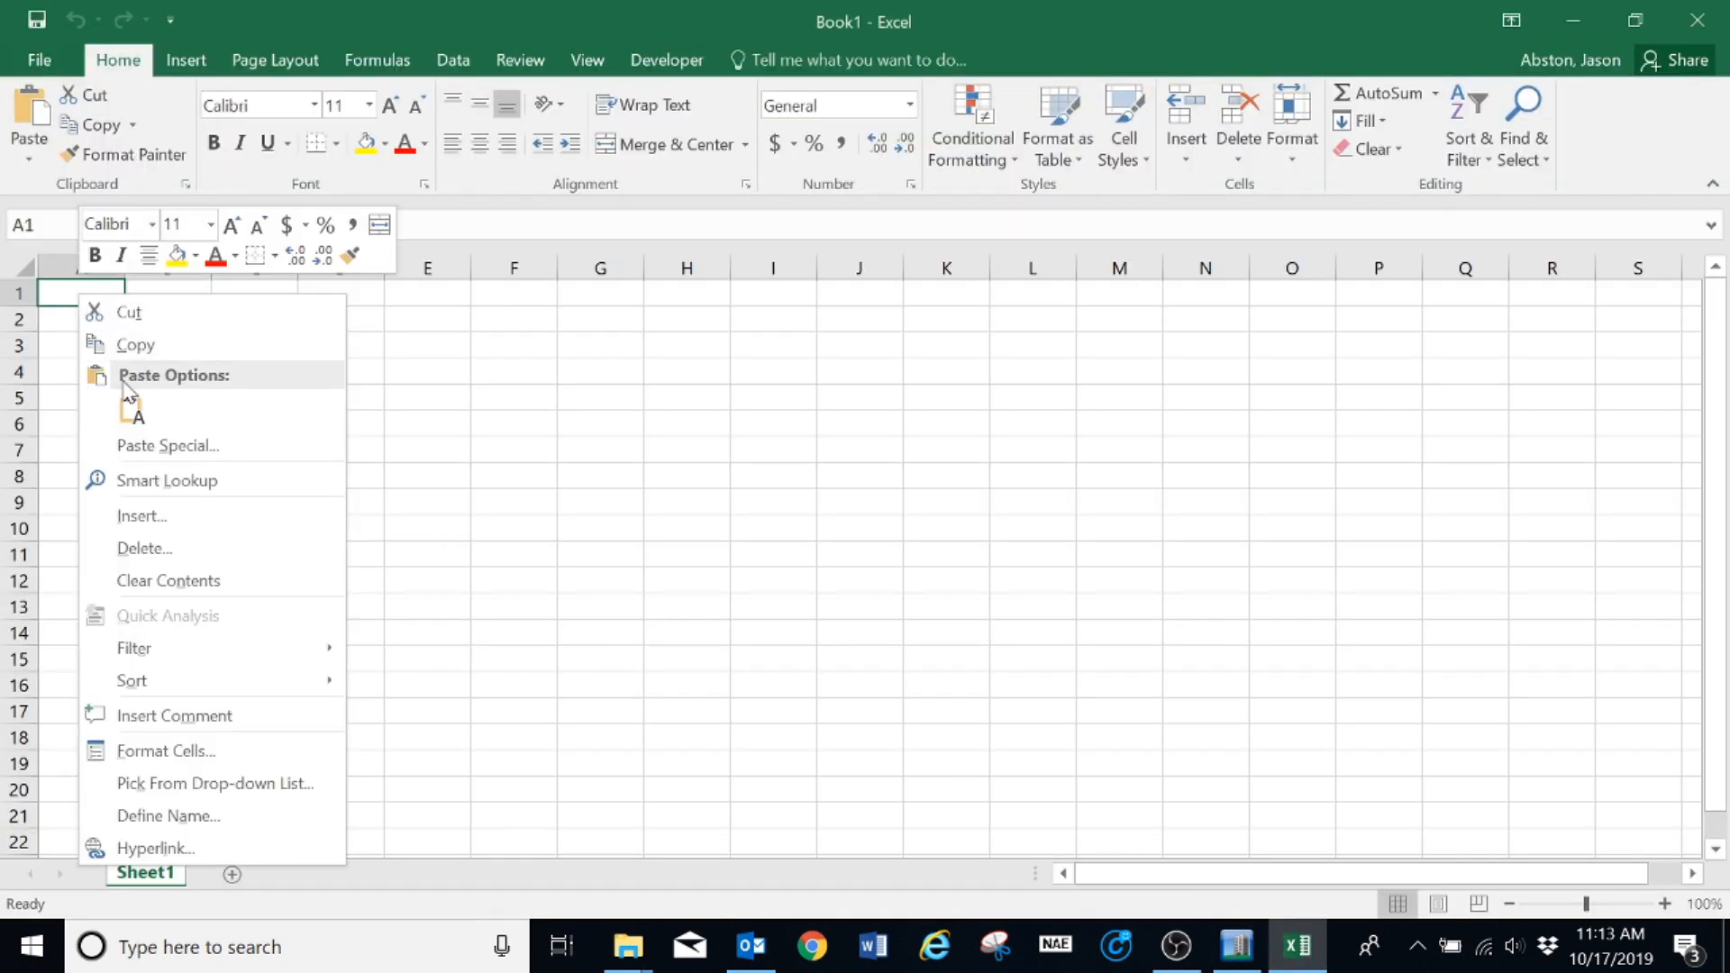
{"action": "left_click", "coordinate": [131, 410]}
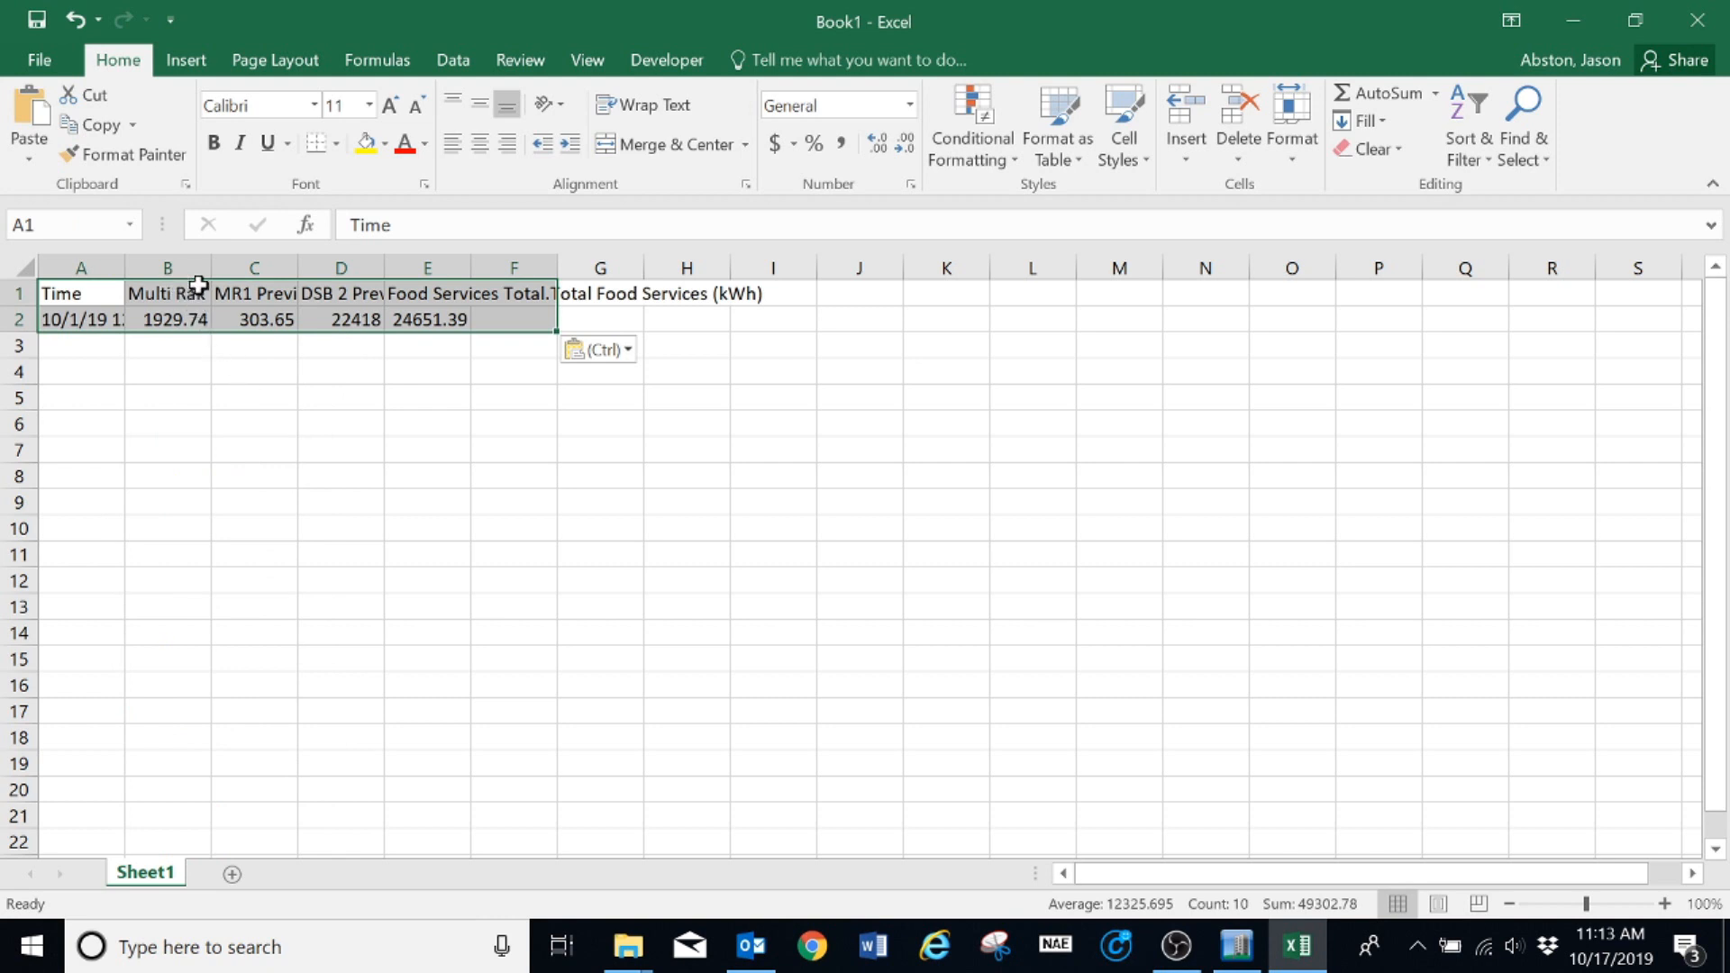
Widen the pasted meter data columns B to E, and paste another copy of the trend data as text at cell E14.
{"action": "left_click_drag", "start_coordinate": [214, 275], "coordinate": [1256, 284]}
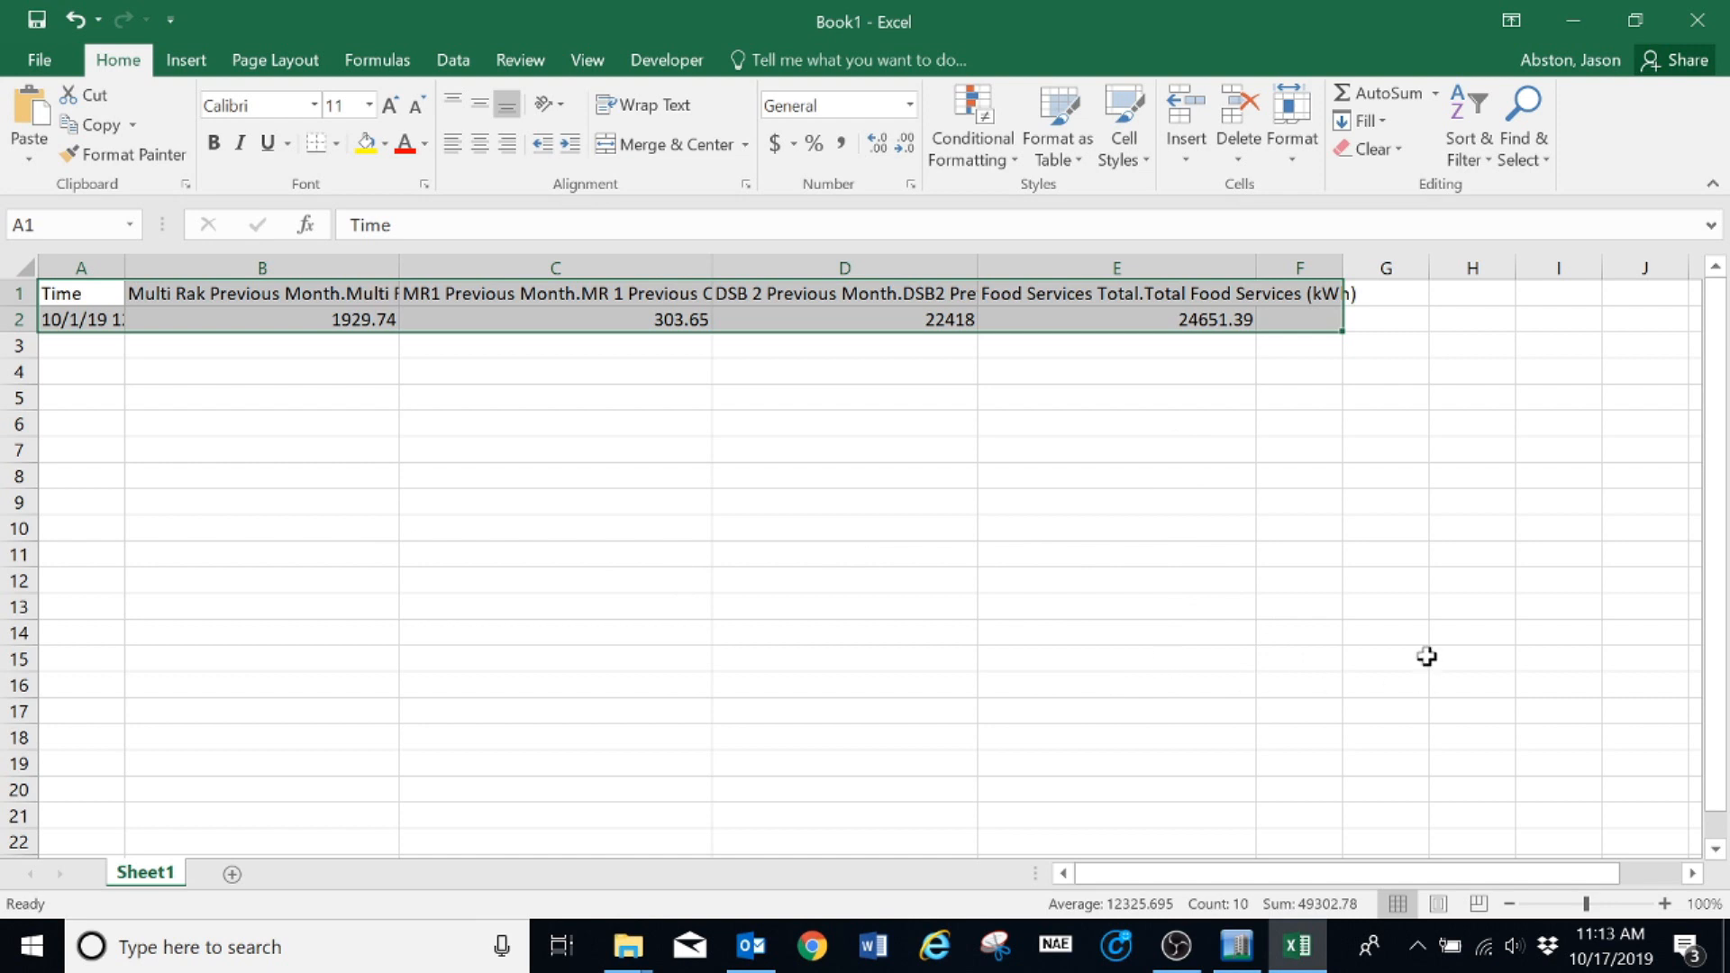
{"action": "left_click", "coordinate": [1168, 640]}
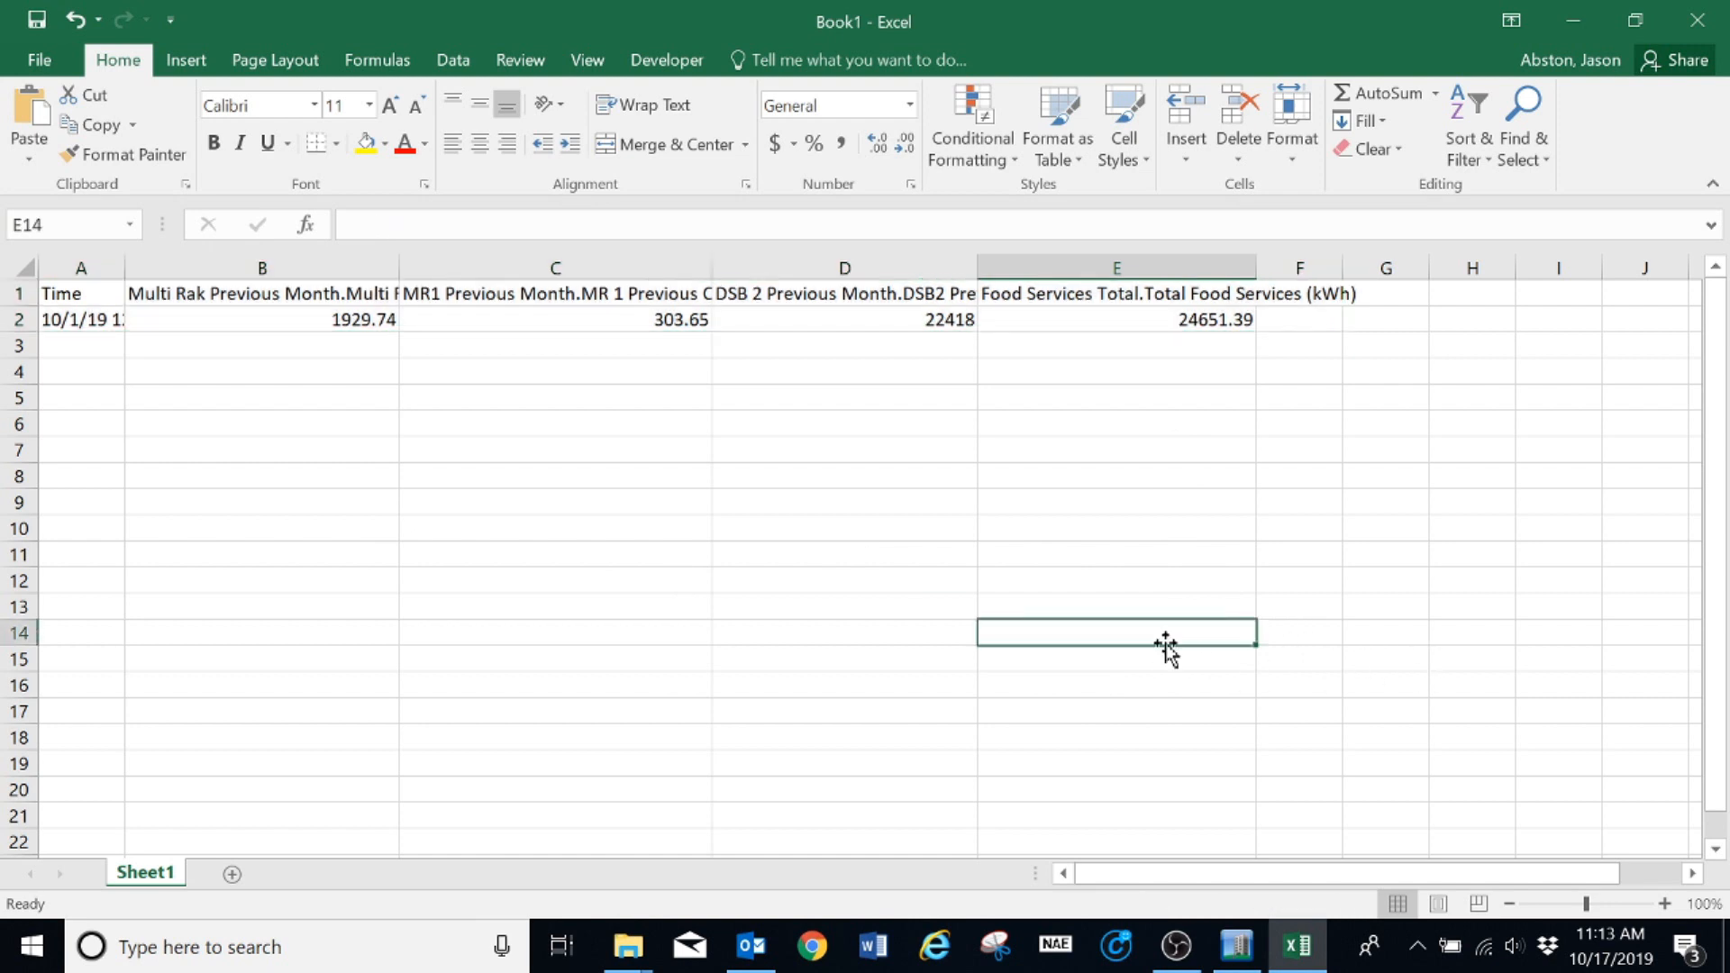
{"action": "right_click", "coordinate": [1104, 637]}
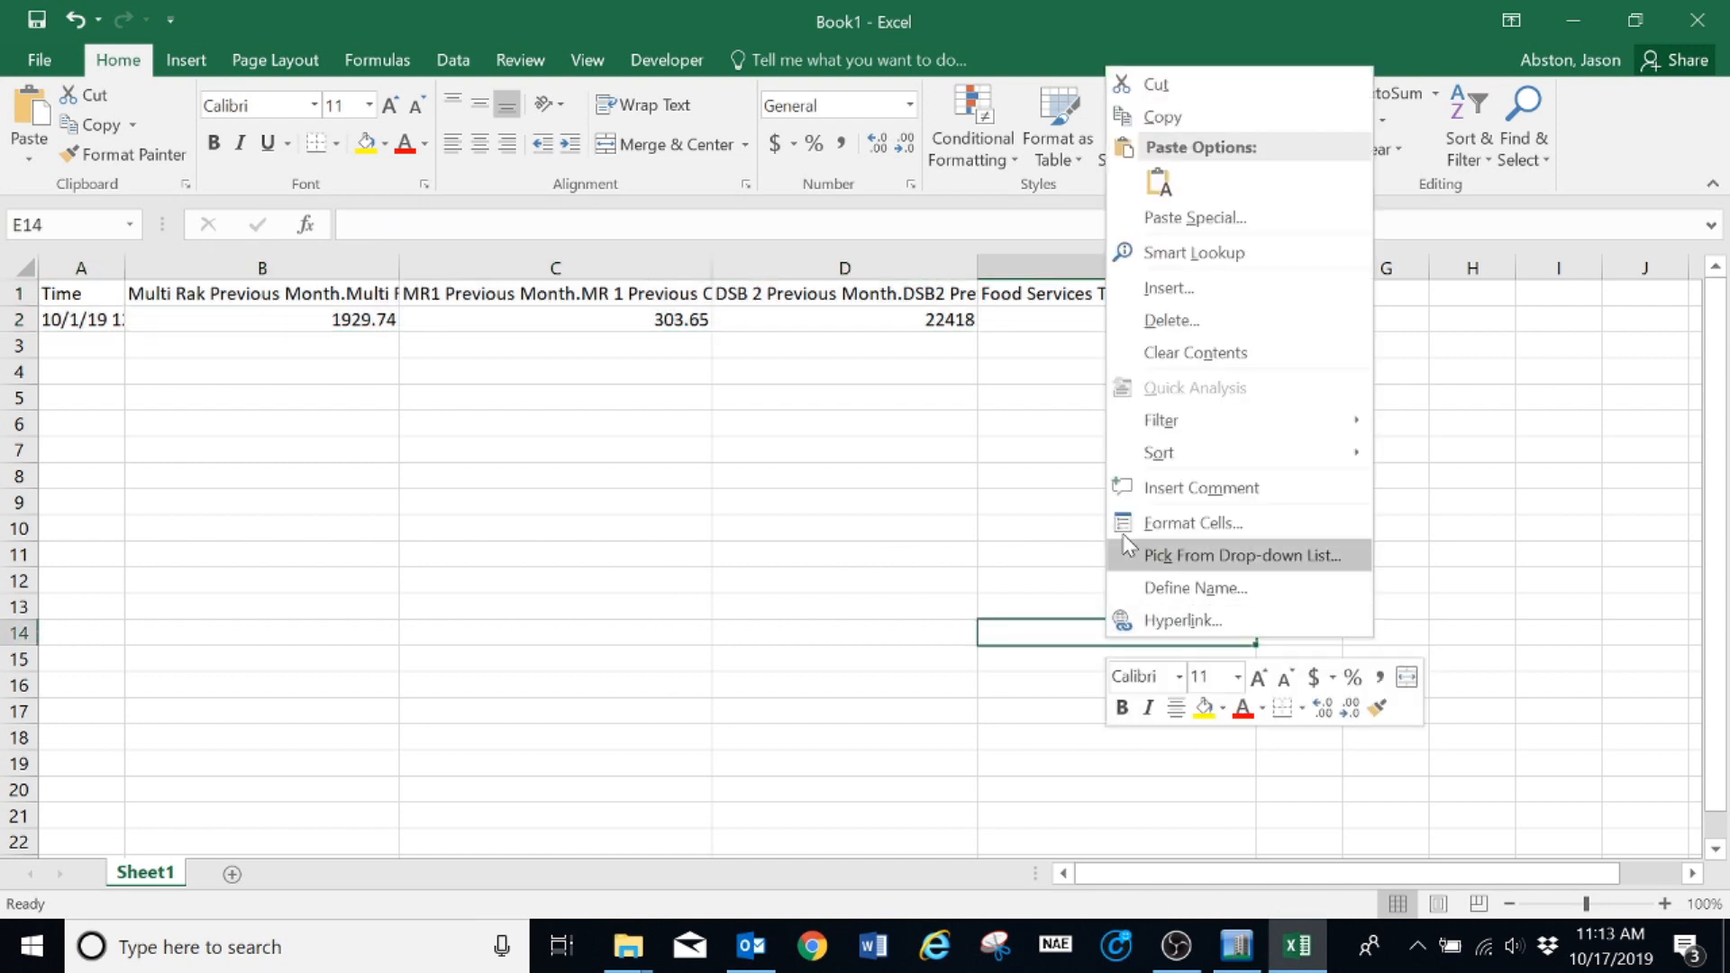
{"action": "left_click", "coordinate": [1156, 185]}
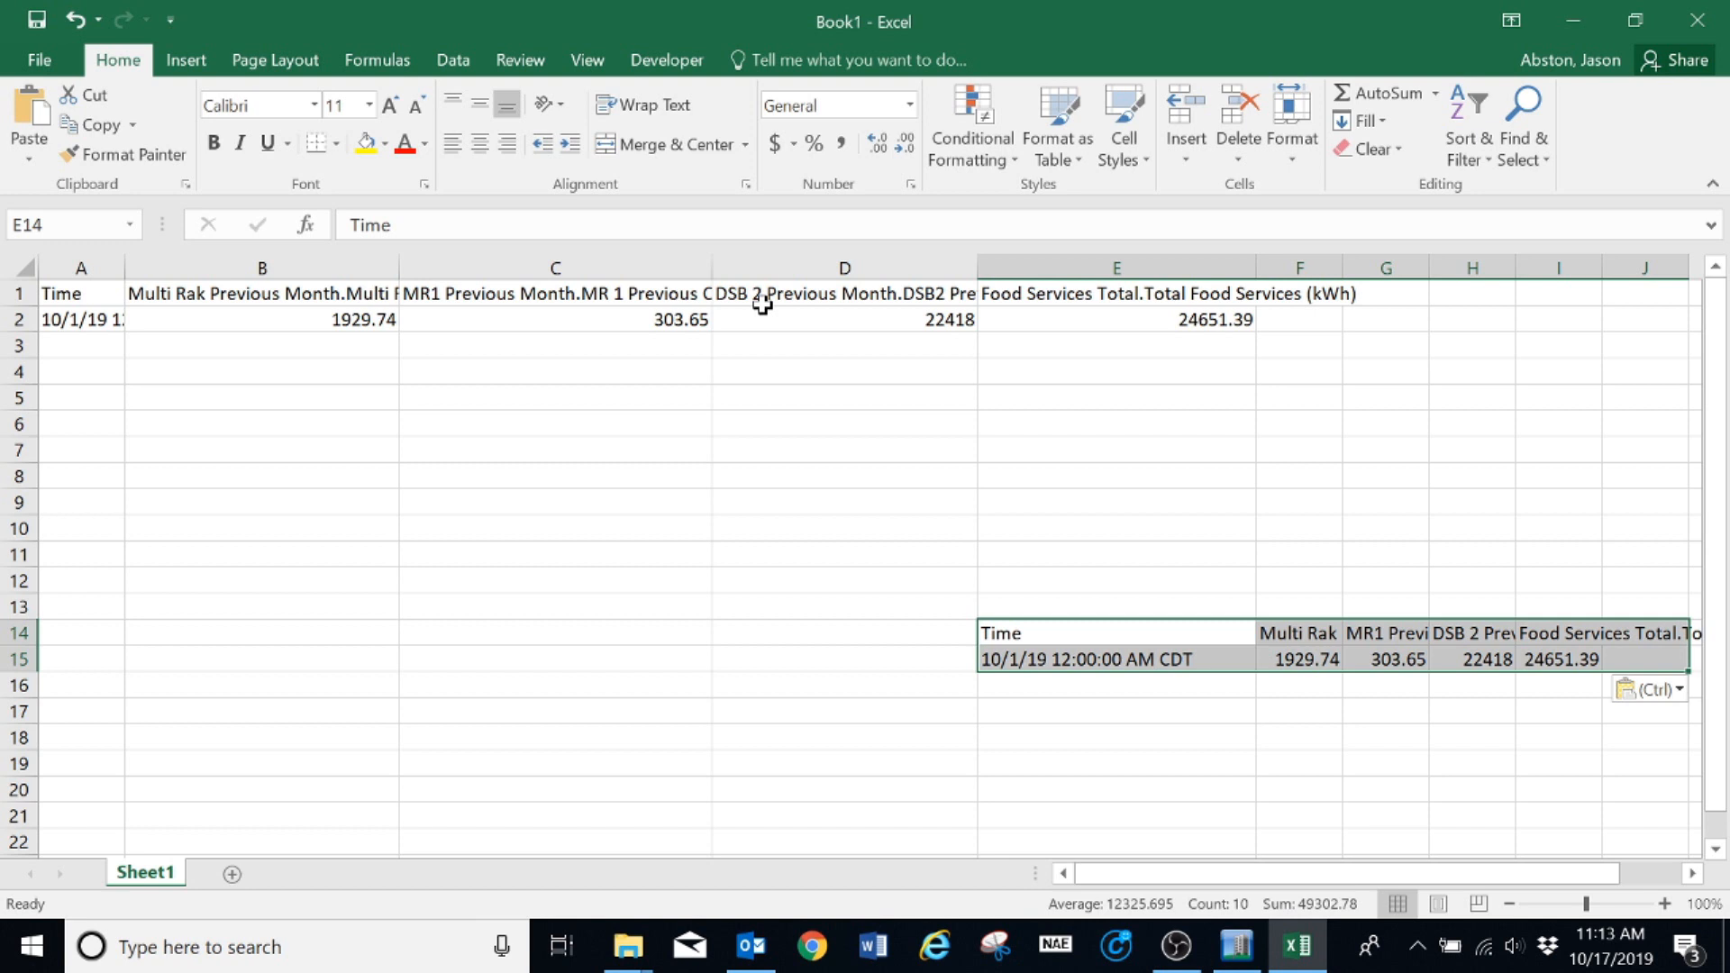
Switch back to Metasys and display the contents of the Test Meters folder under WKU-PHAC-NAE8.
{"action": "left_click", "coordinate": [1577, 27]}
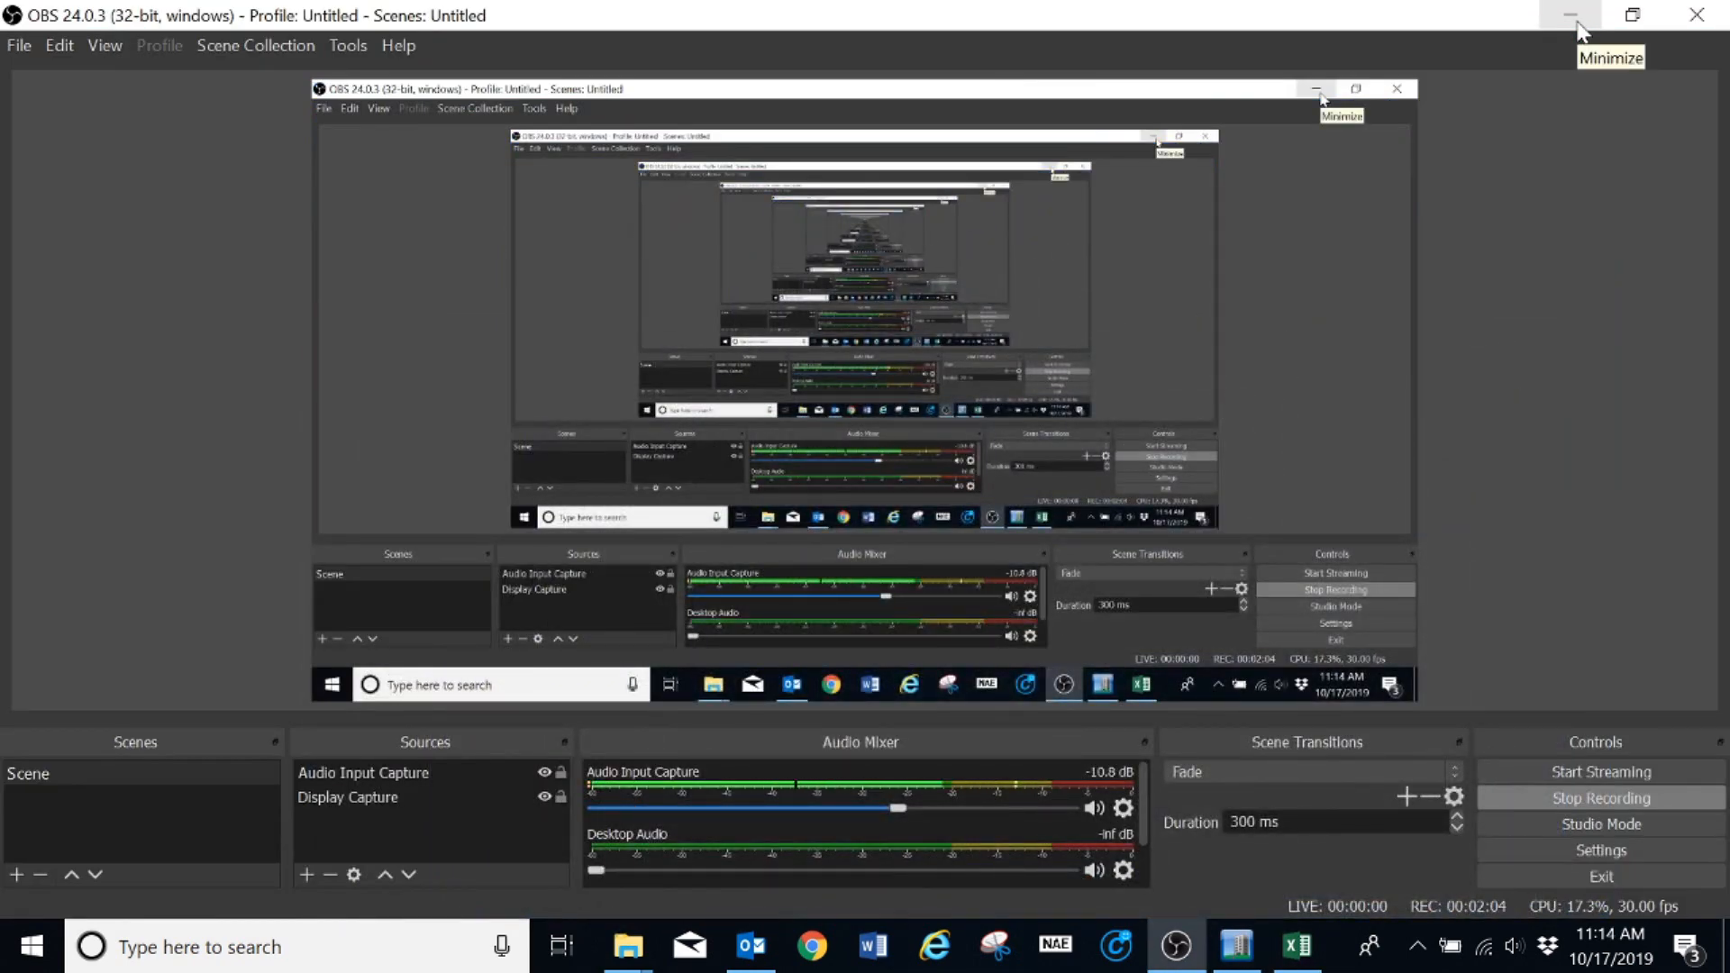
{"action": "left_click", "coordinate": [1298, 946]}
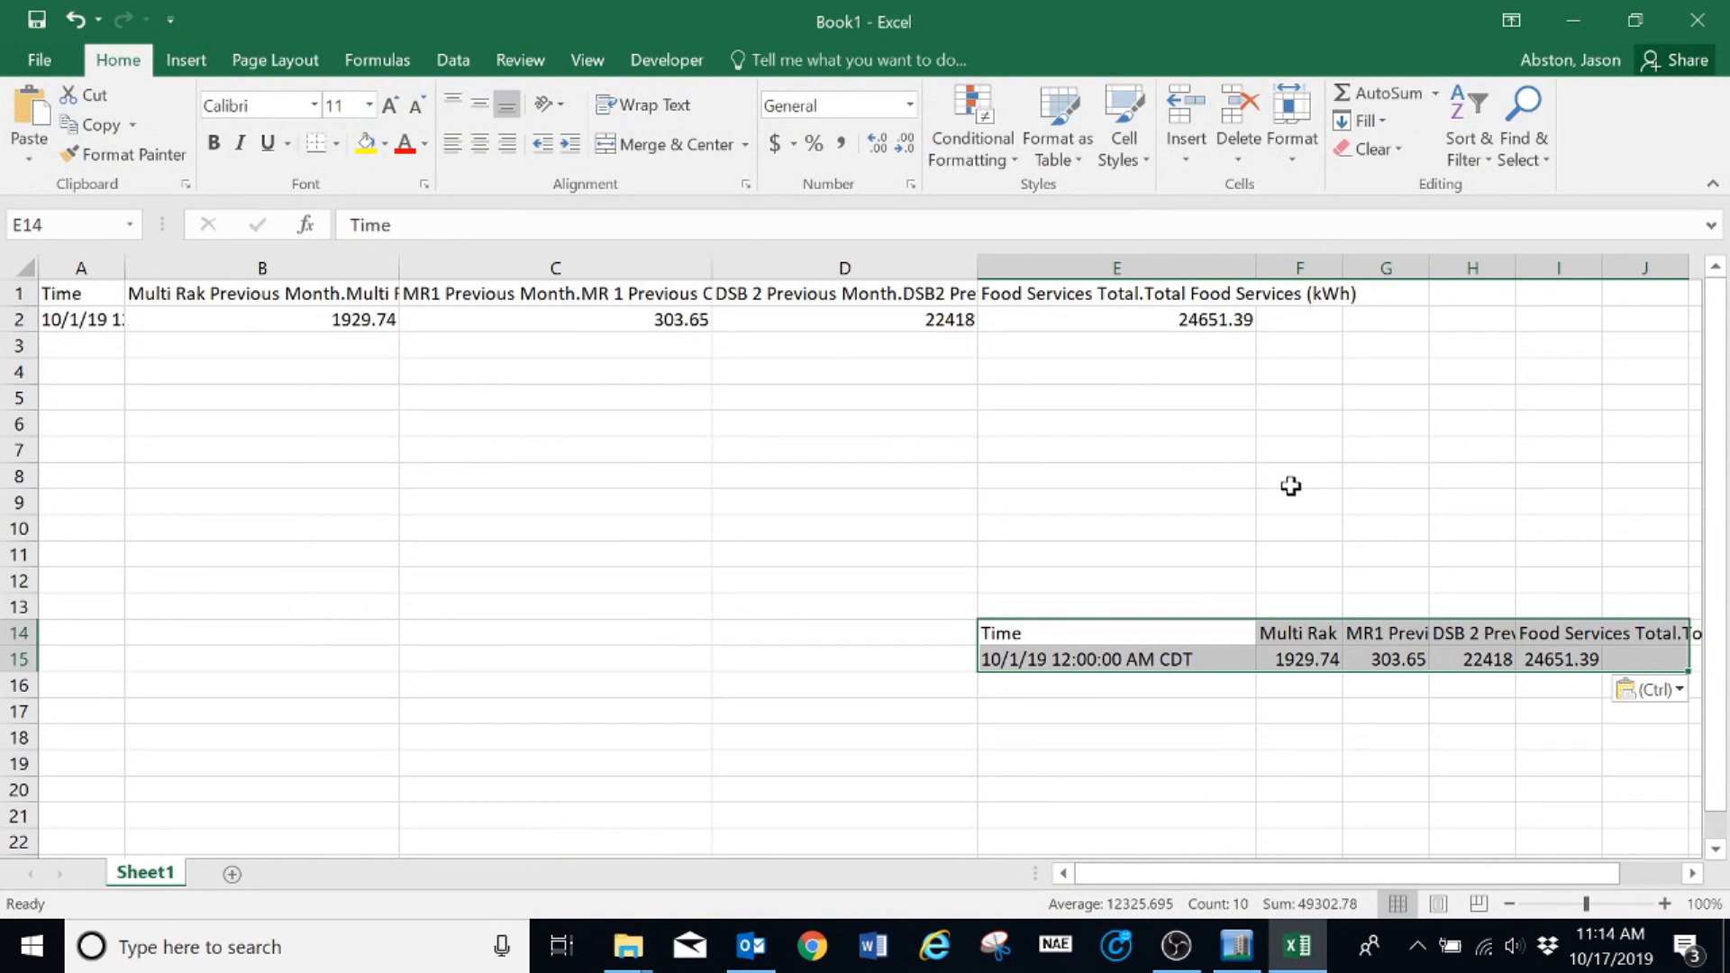
{"action": "left_click", "coordinate": [1237, 946]}
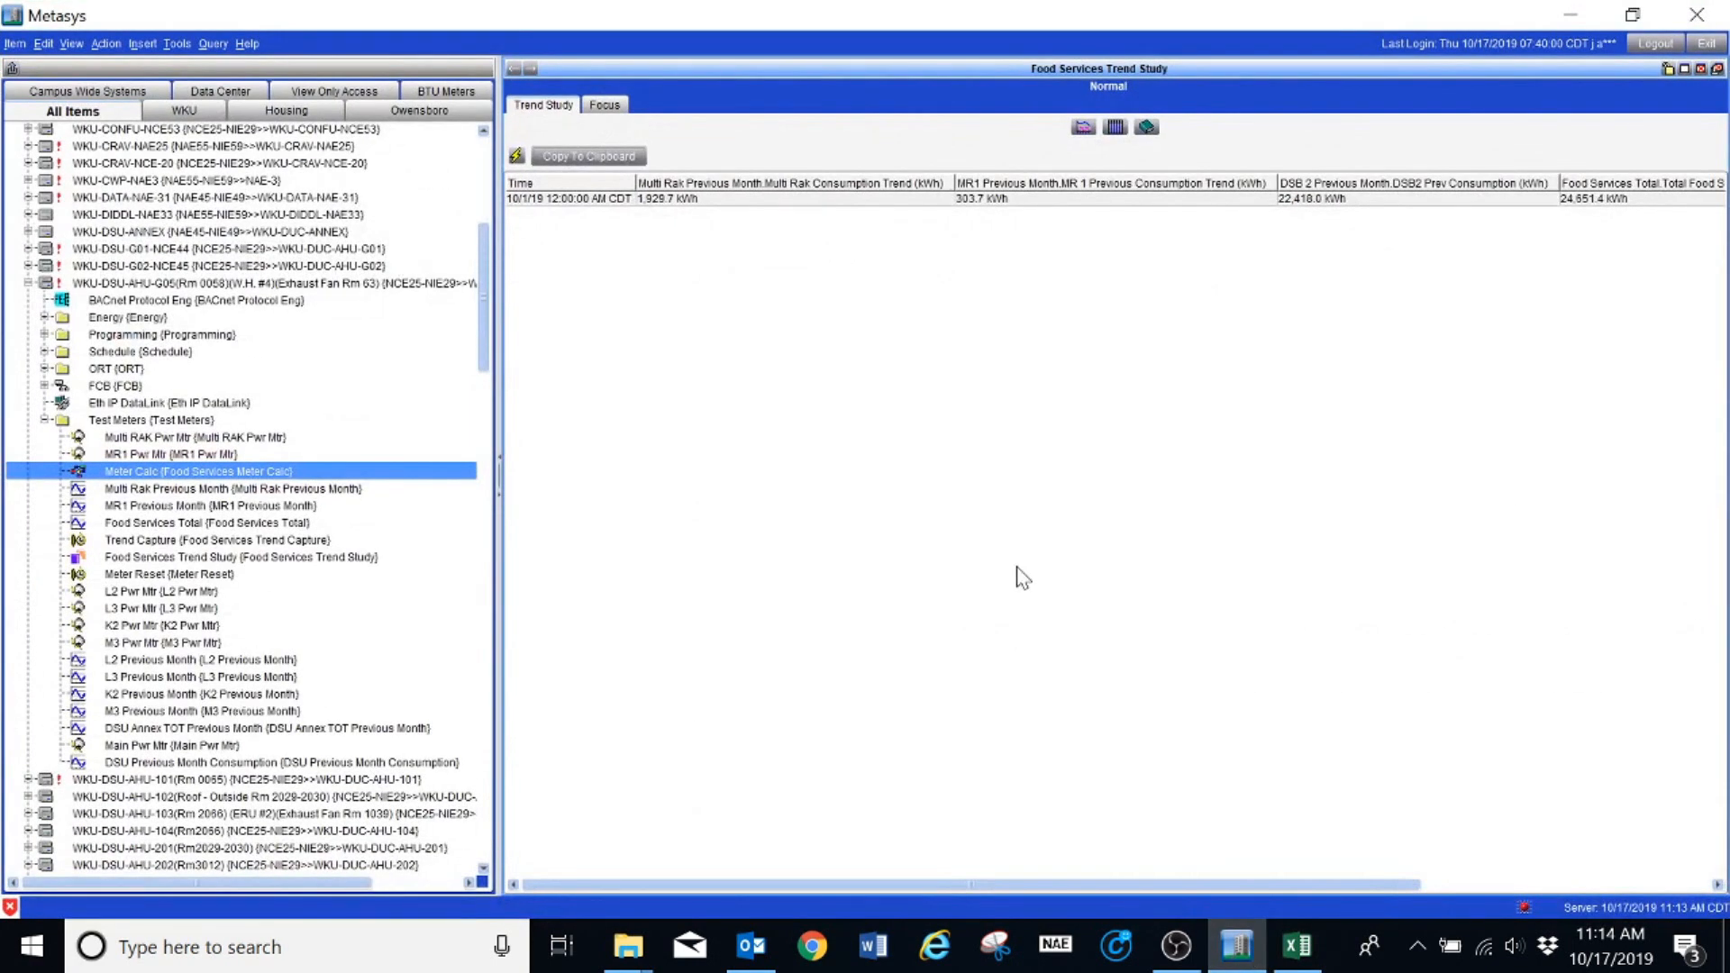
{"action": "left_click_drag", "start_coordinate": [489, 355], "coordinate": [511, 822]}
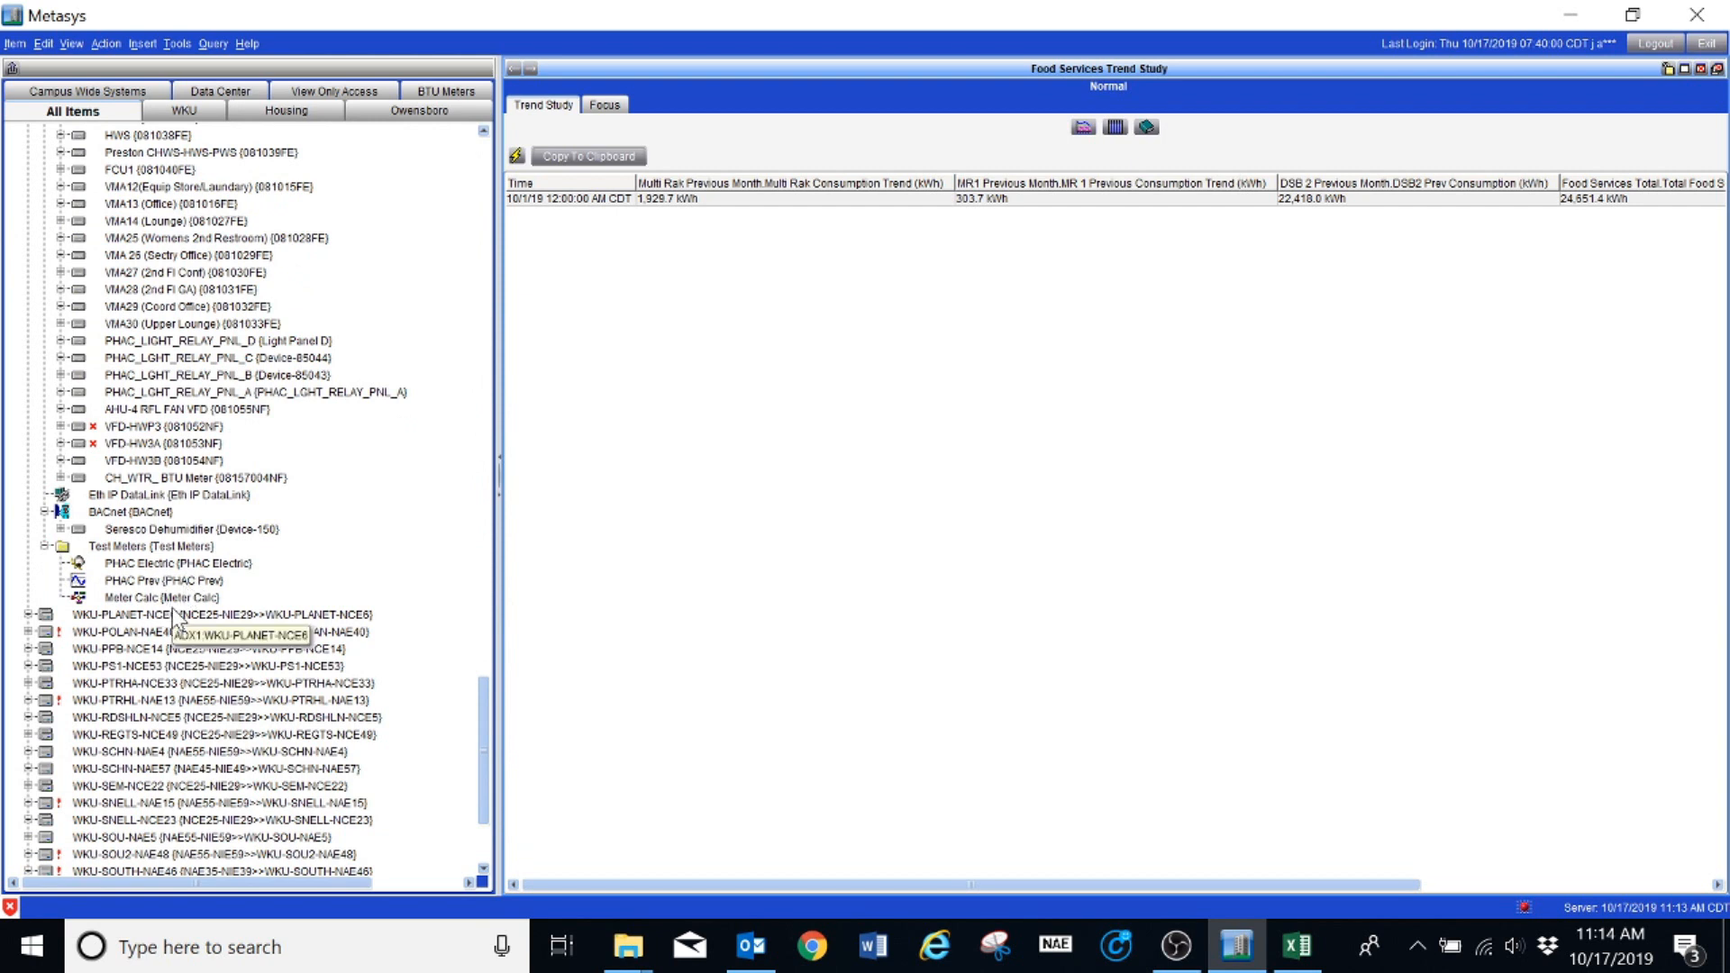
{"action": "left_click", "coordinate": [132, 581]}
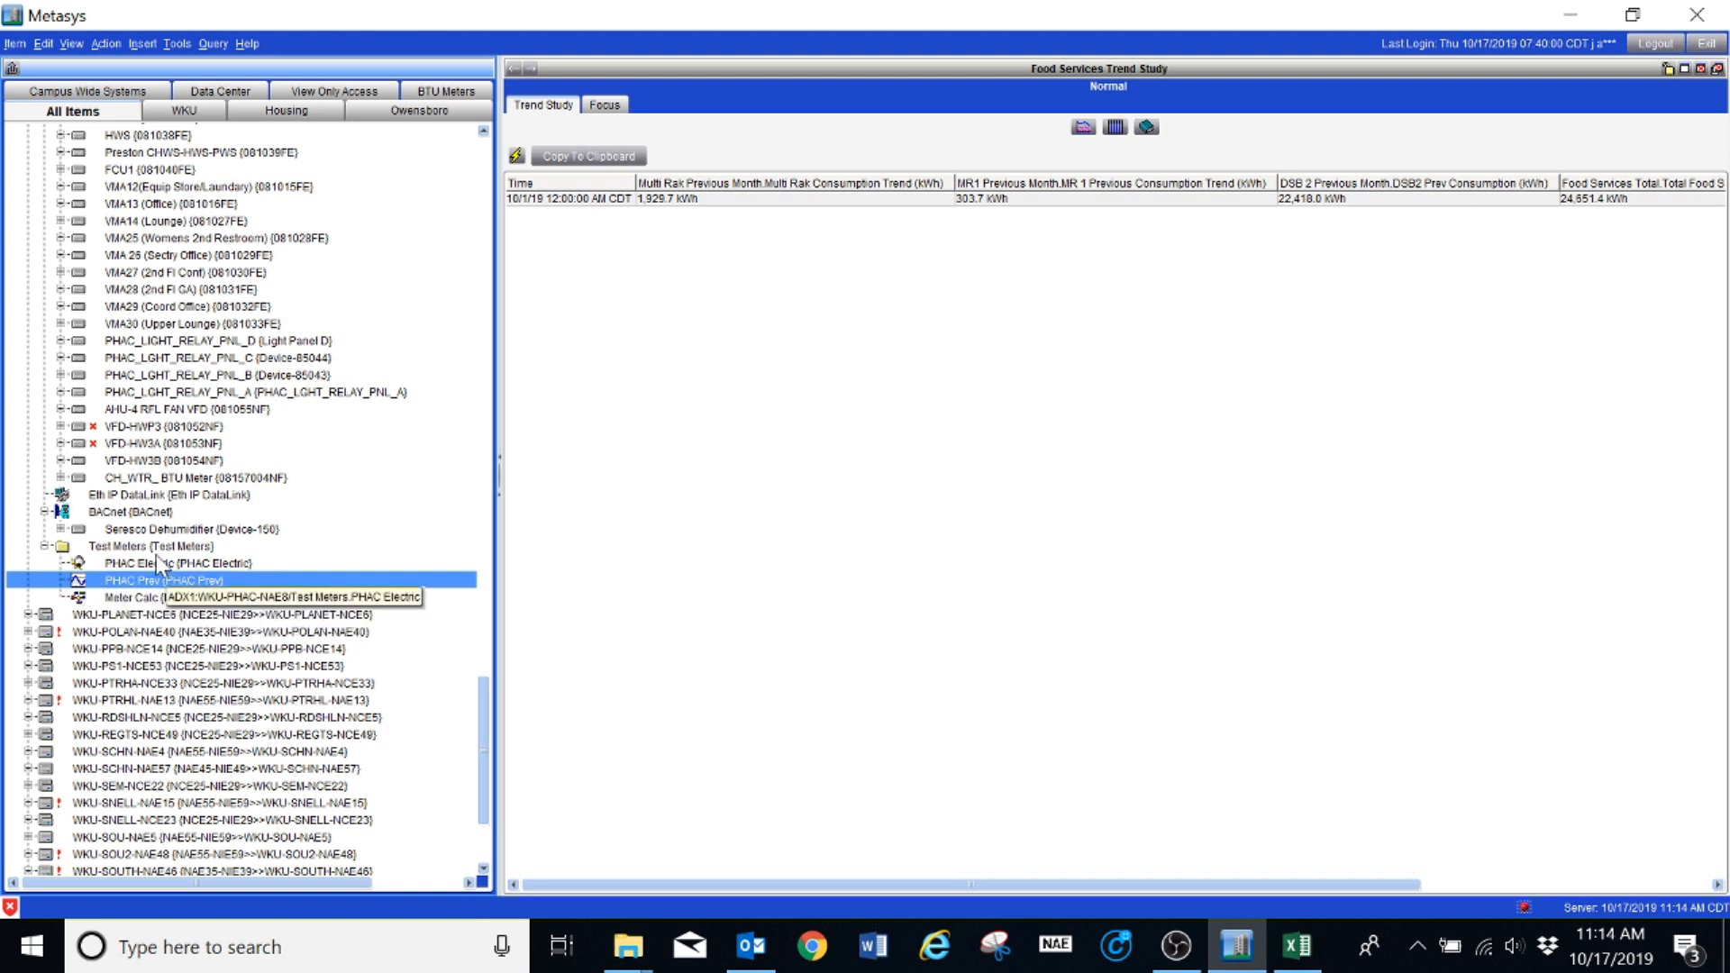
{"action": "left_click_drag", "start_coordinate": [157, 547], "coordinate": [932, 621]}
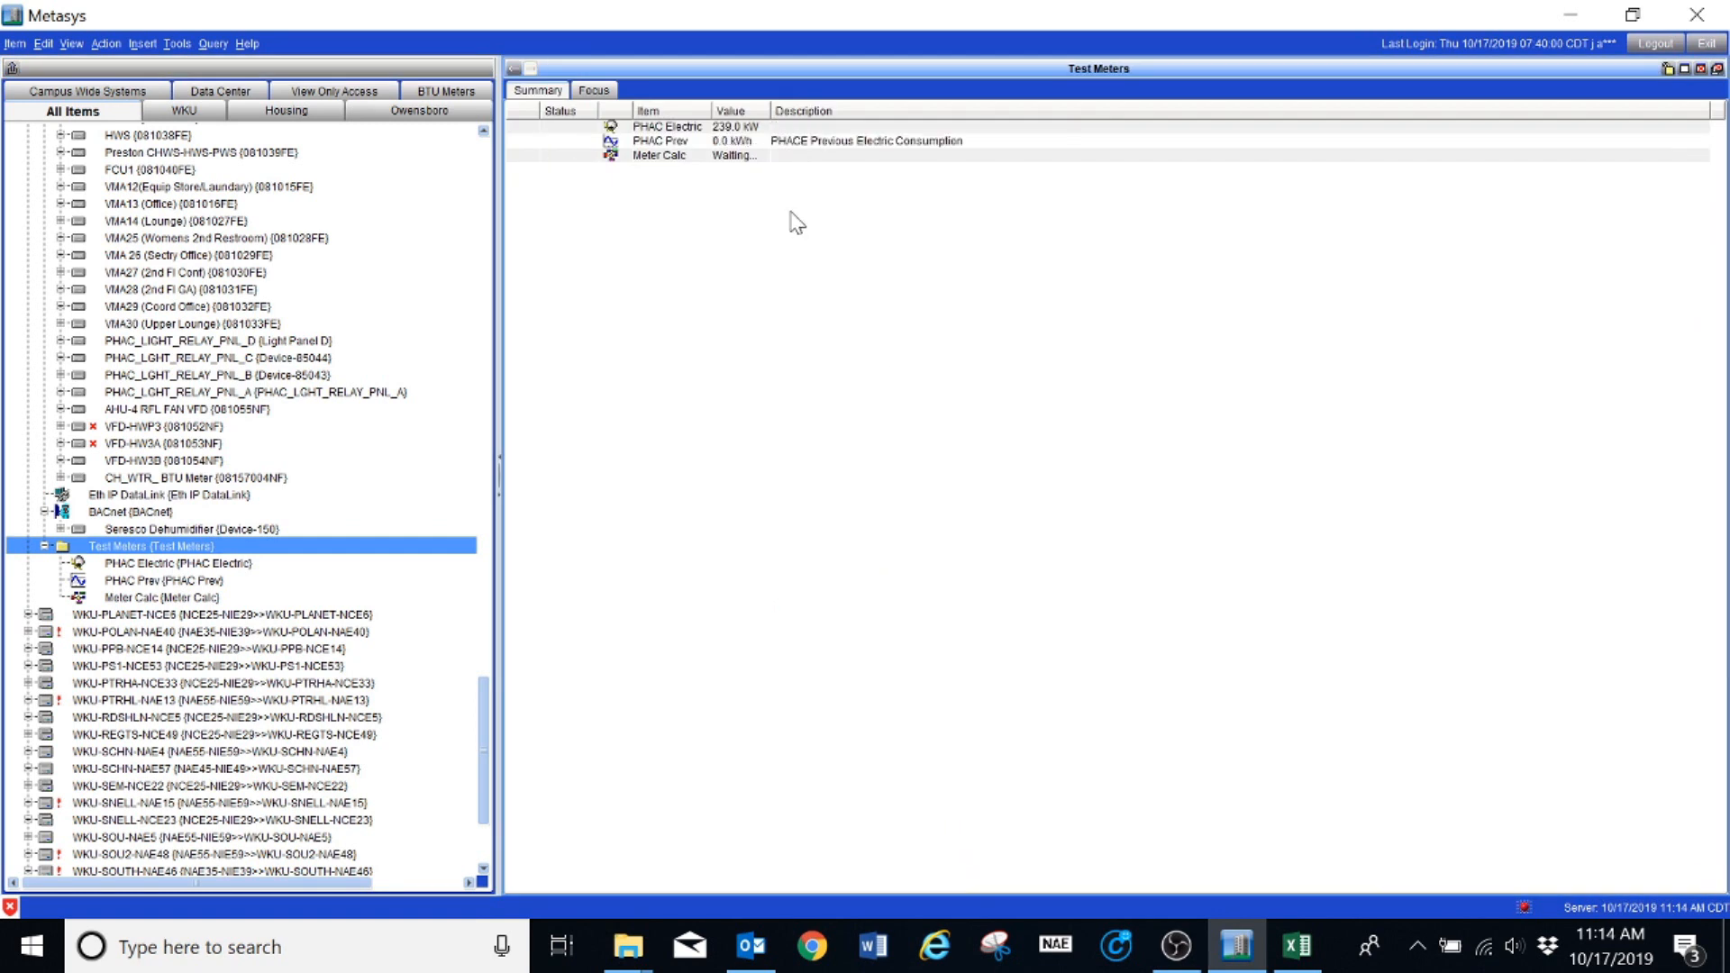
Start a new trend extension for PHAC Prev, keeping Present Value as the trended attribute.
{"action": "right_click", "coordinate": [718, 144]}
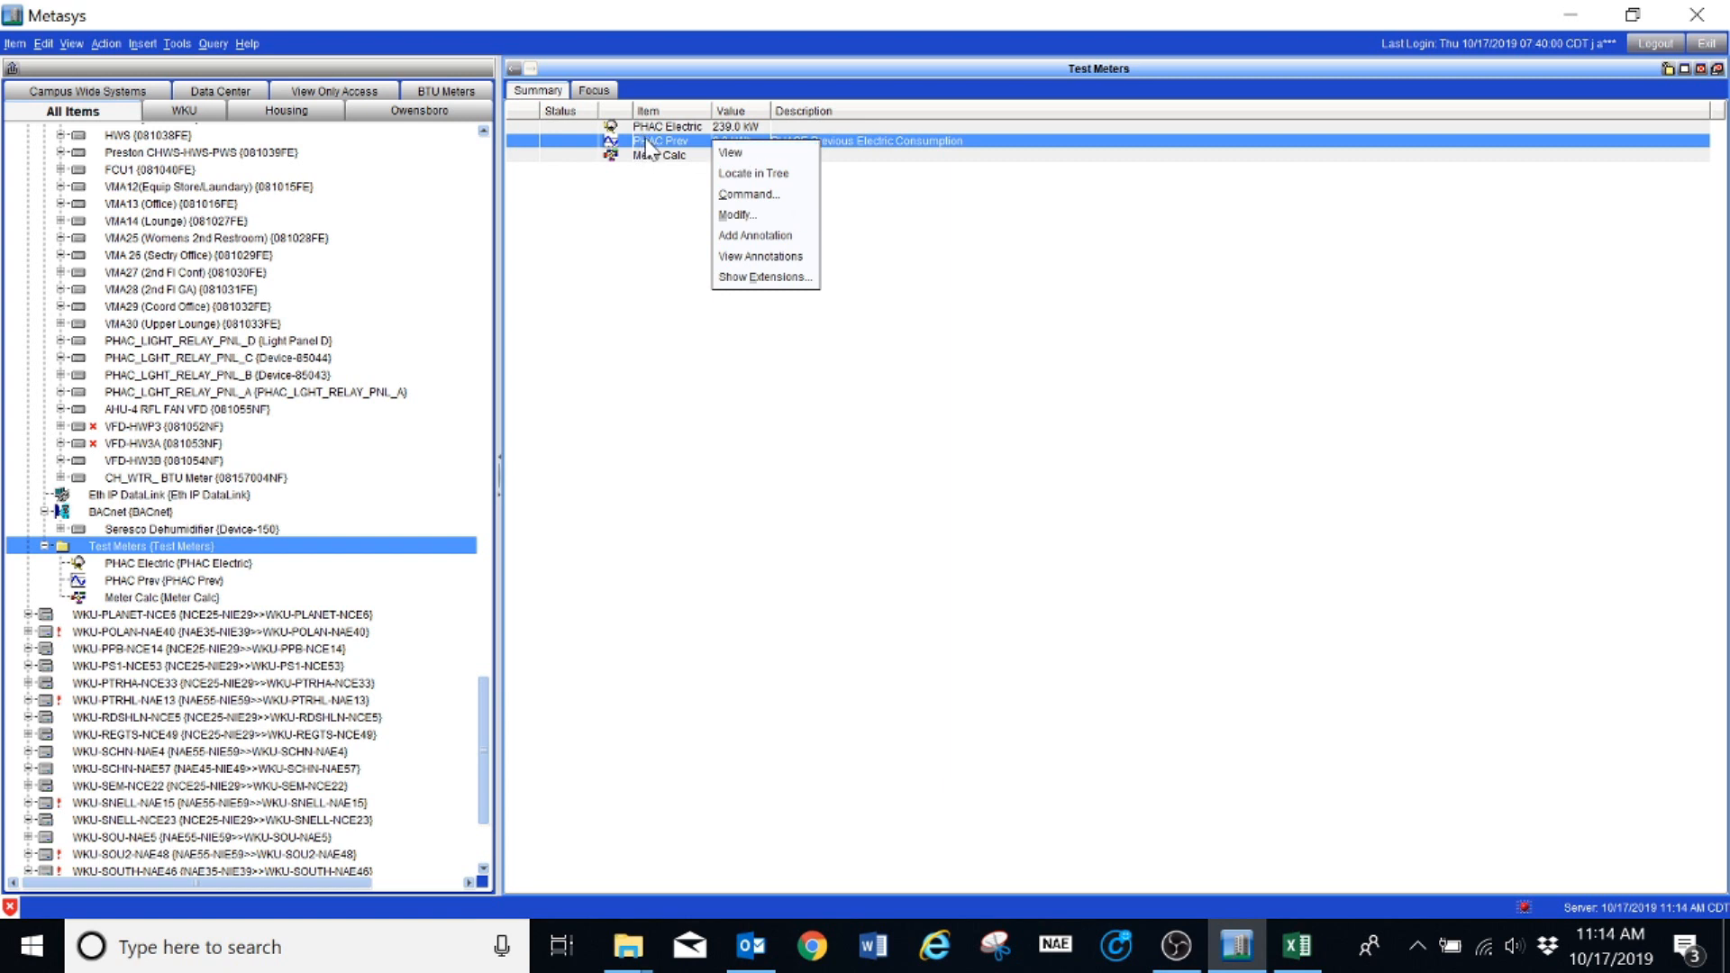
{"action": "left_click", "coordinate": [667, 245]}
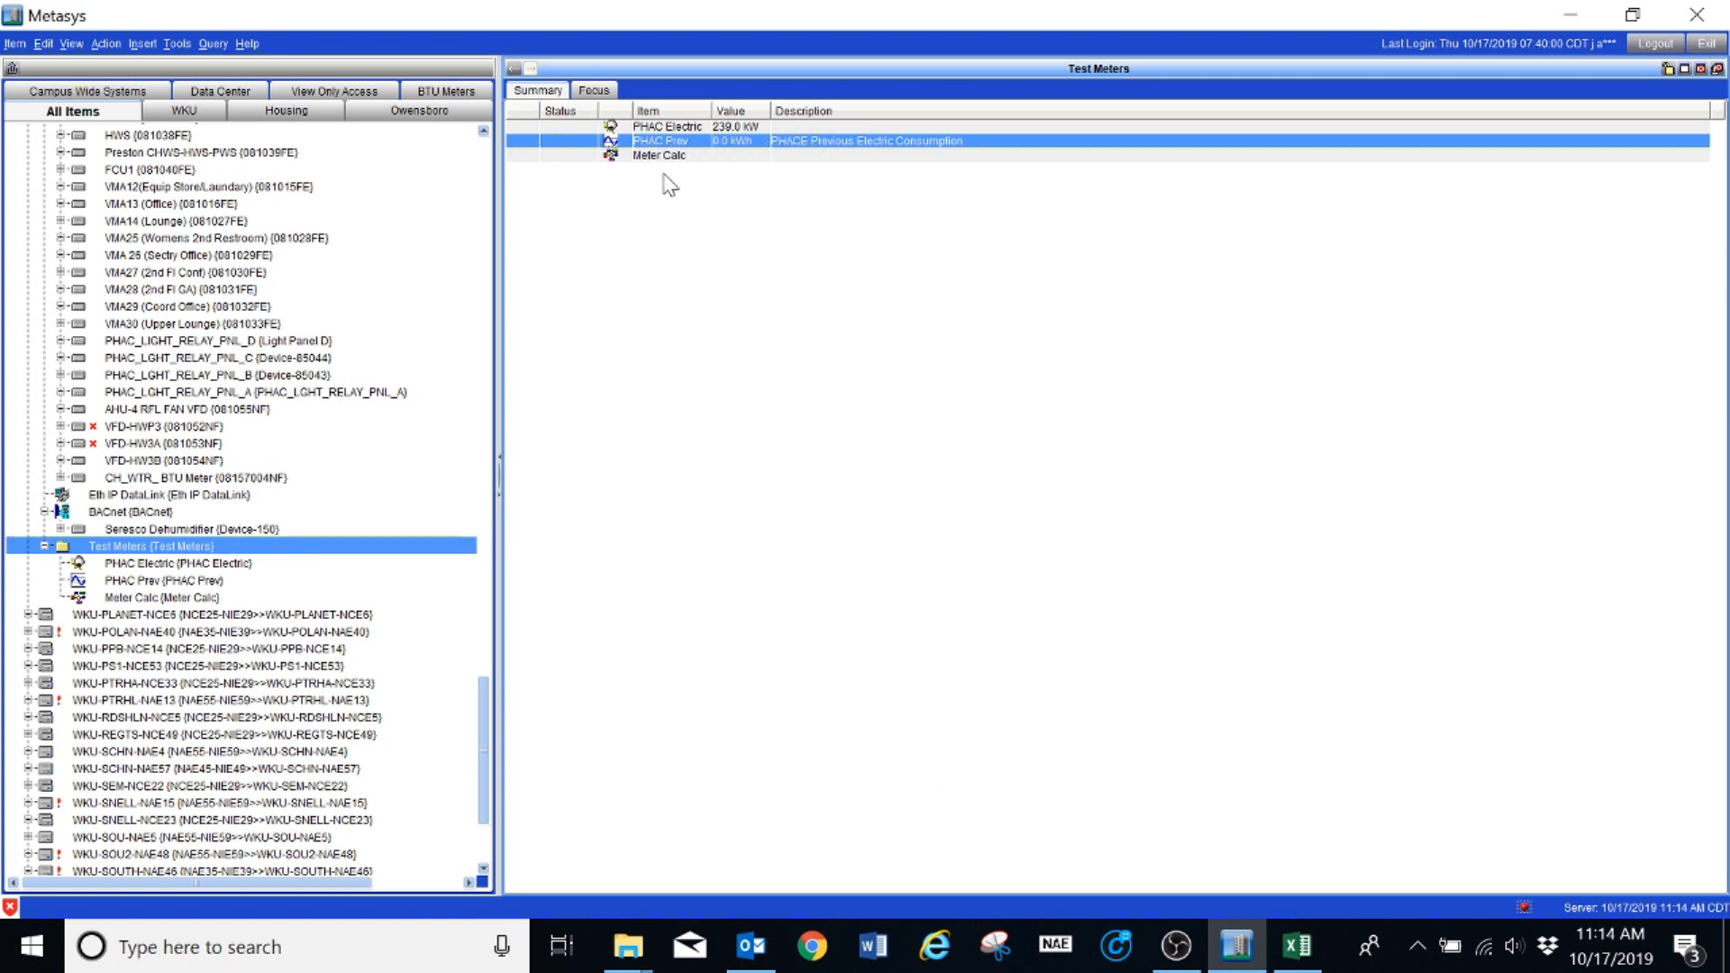
{"action": "right_click", "coordinate": [680, 144]}
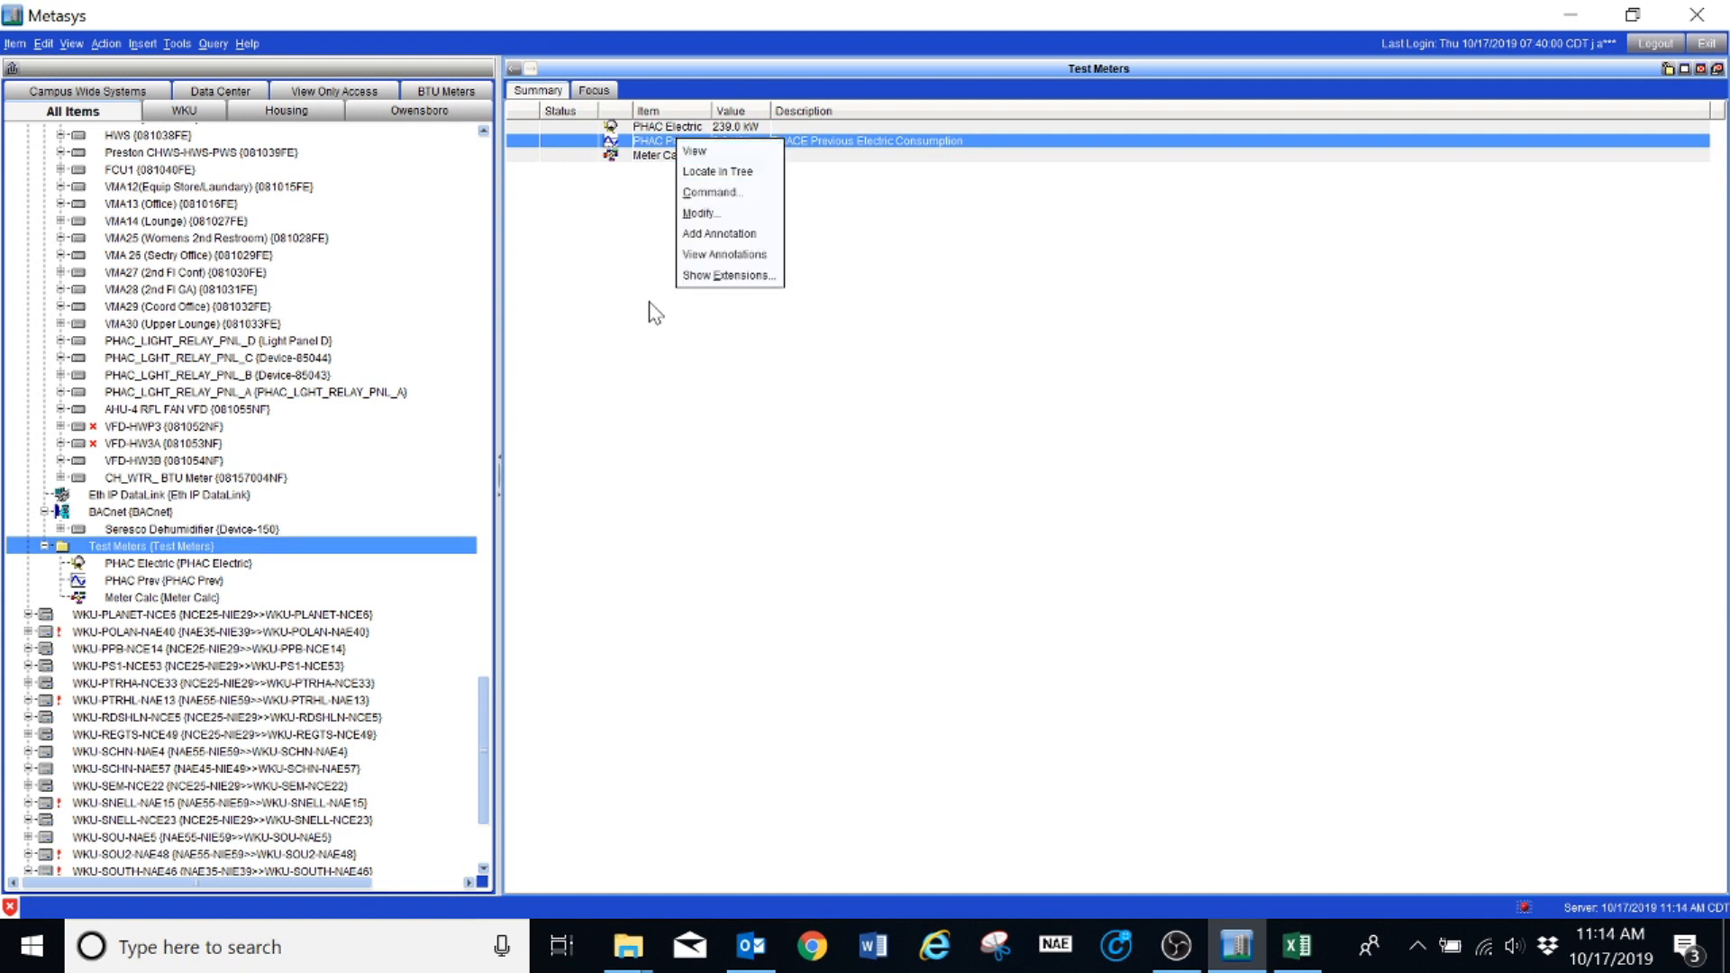
{"action": "left_click", "coordinate": [744, 276]}
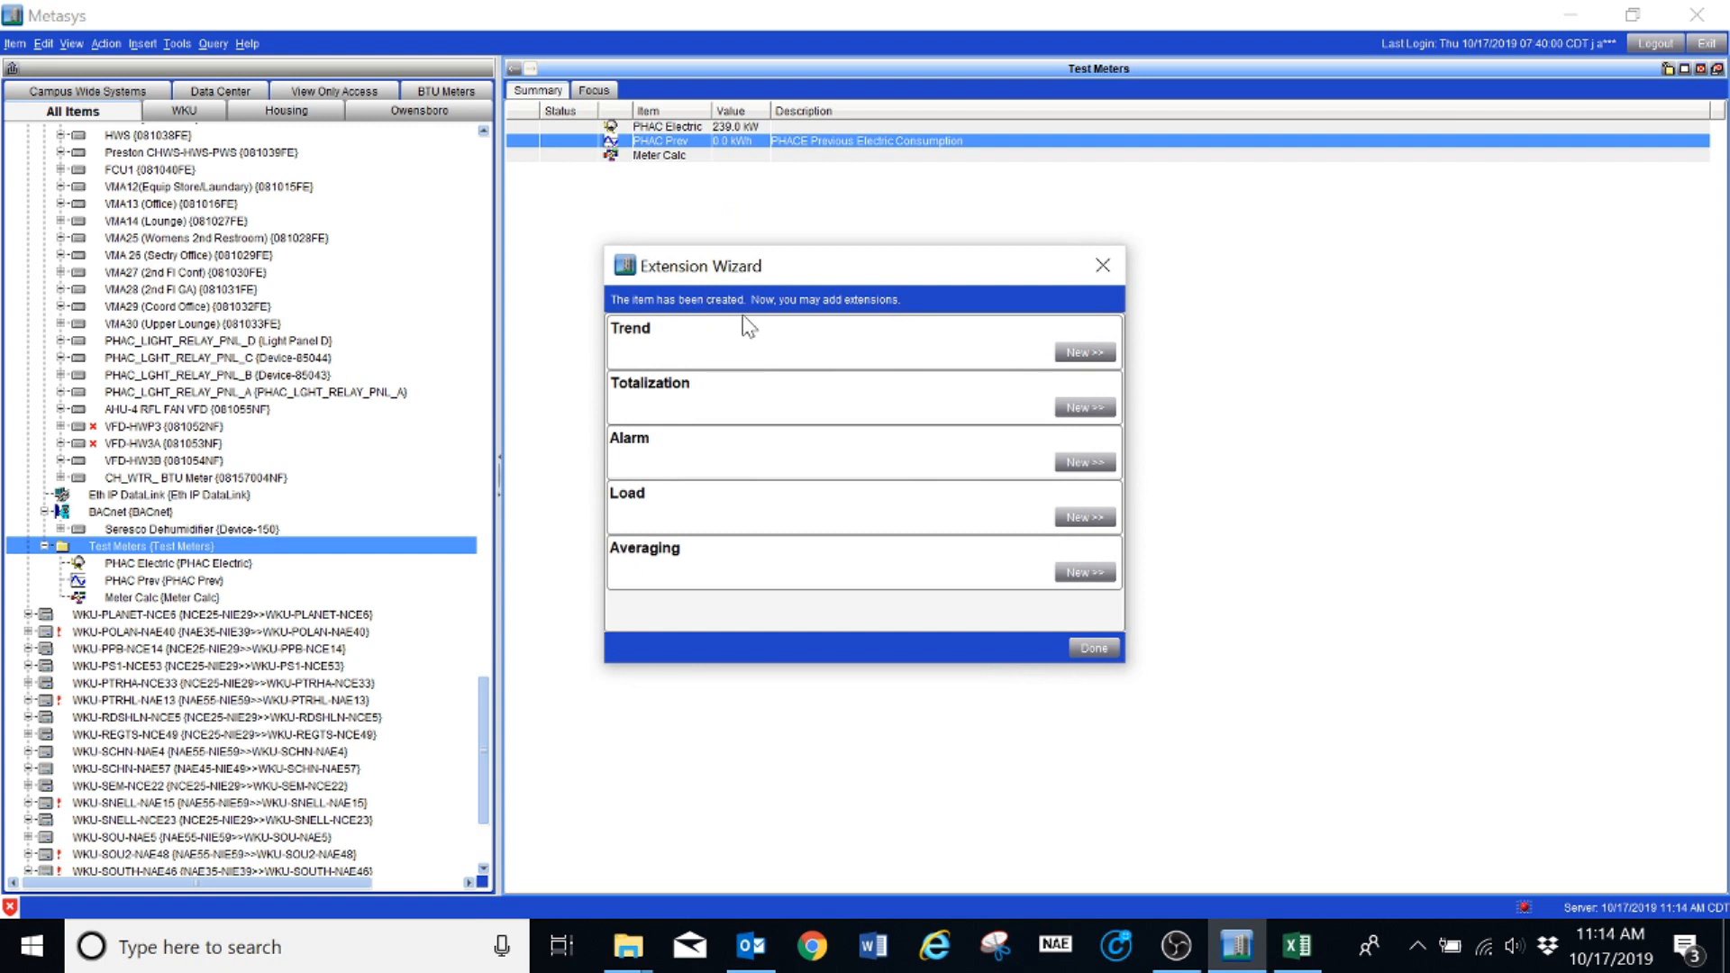
{"action": "left_click_drag", "start_coordinate": [791, 285], "coordinate": [751, 184]}
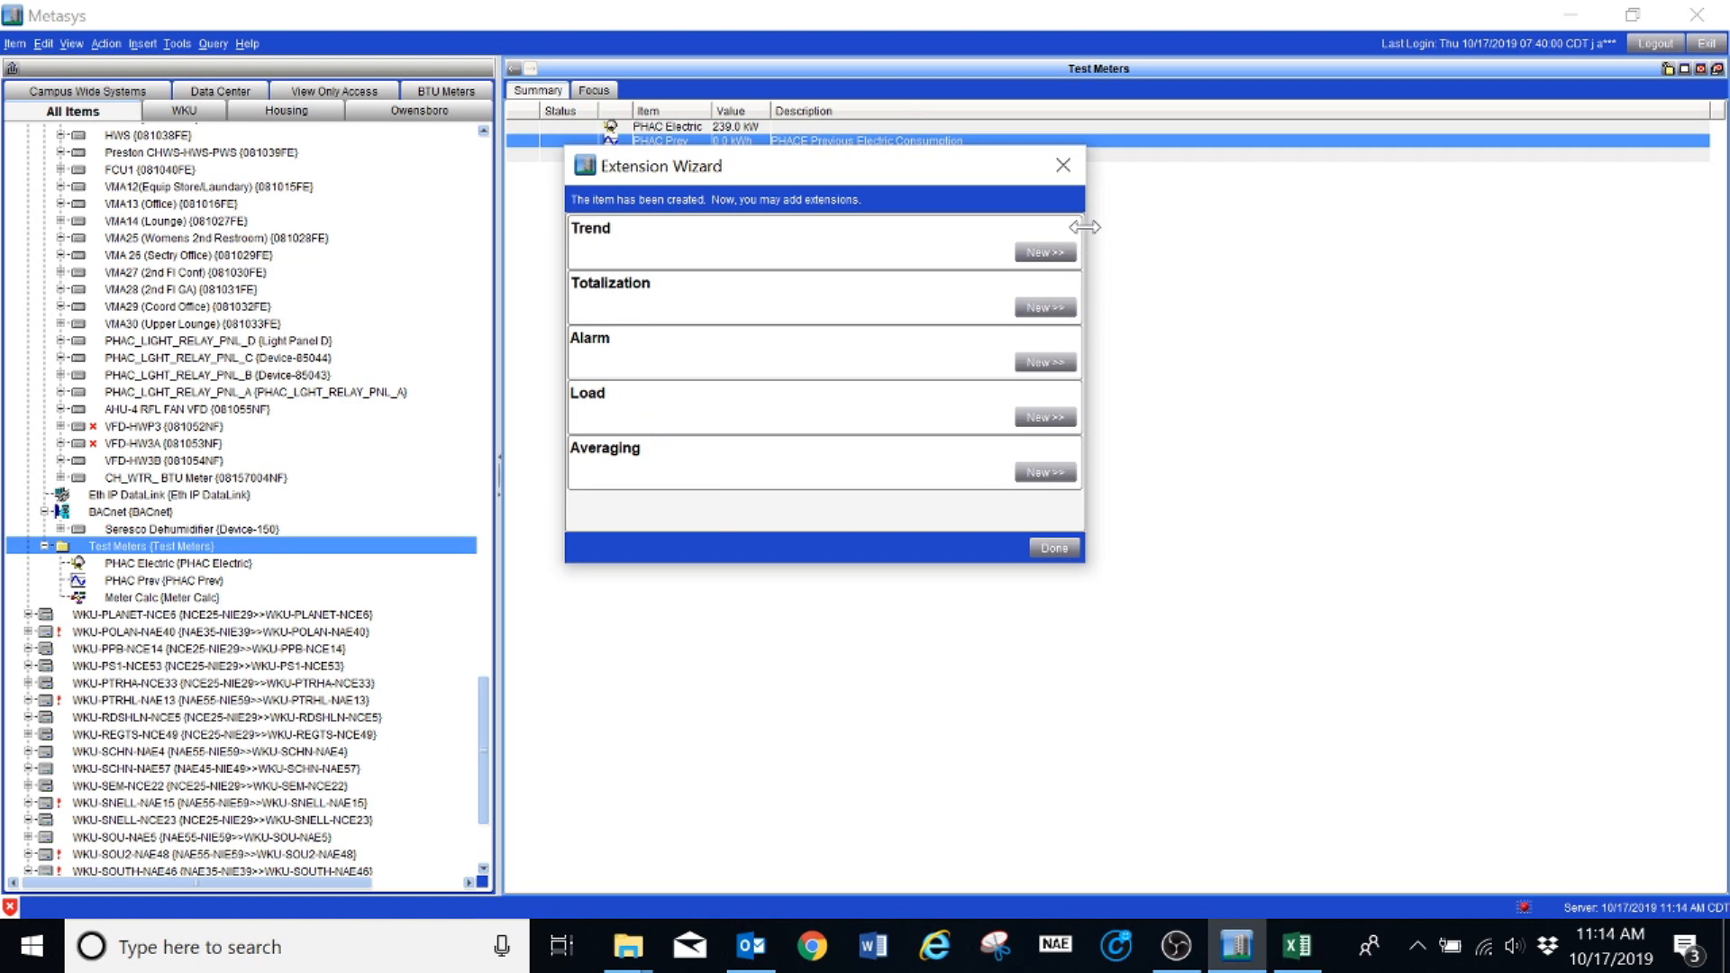
{"action": "left_click", "coordinate": [1053, 253]}
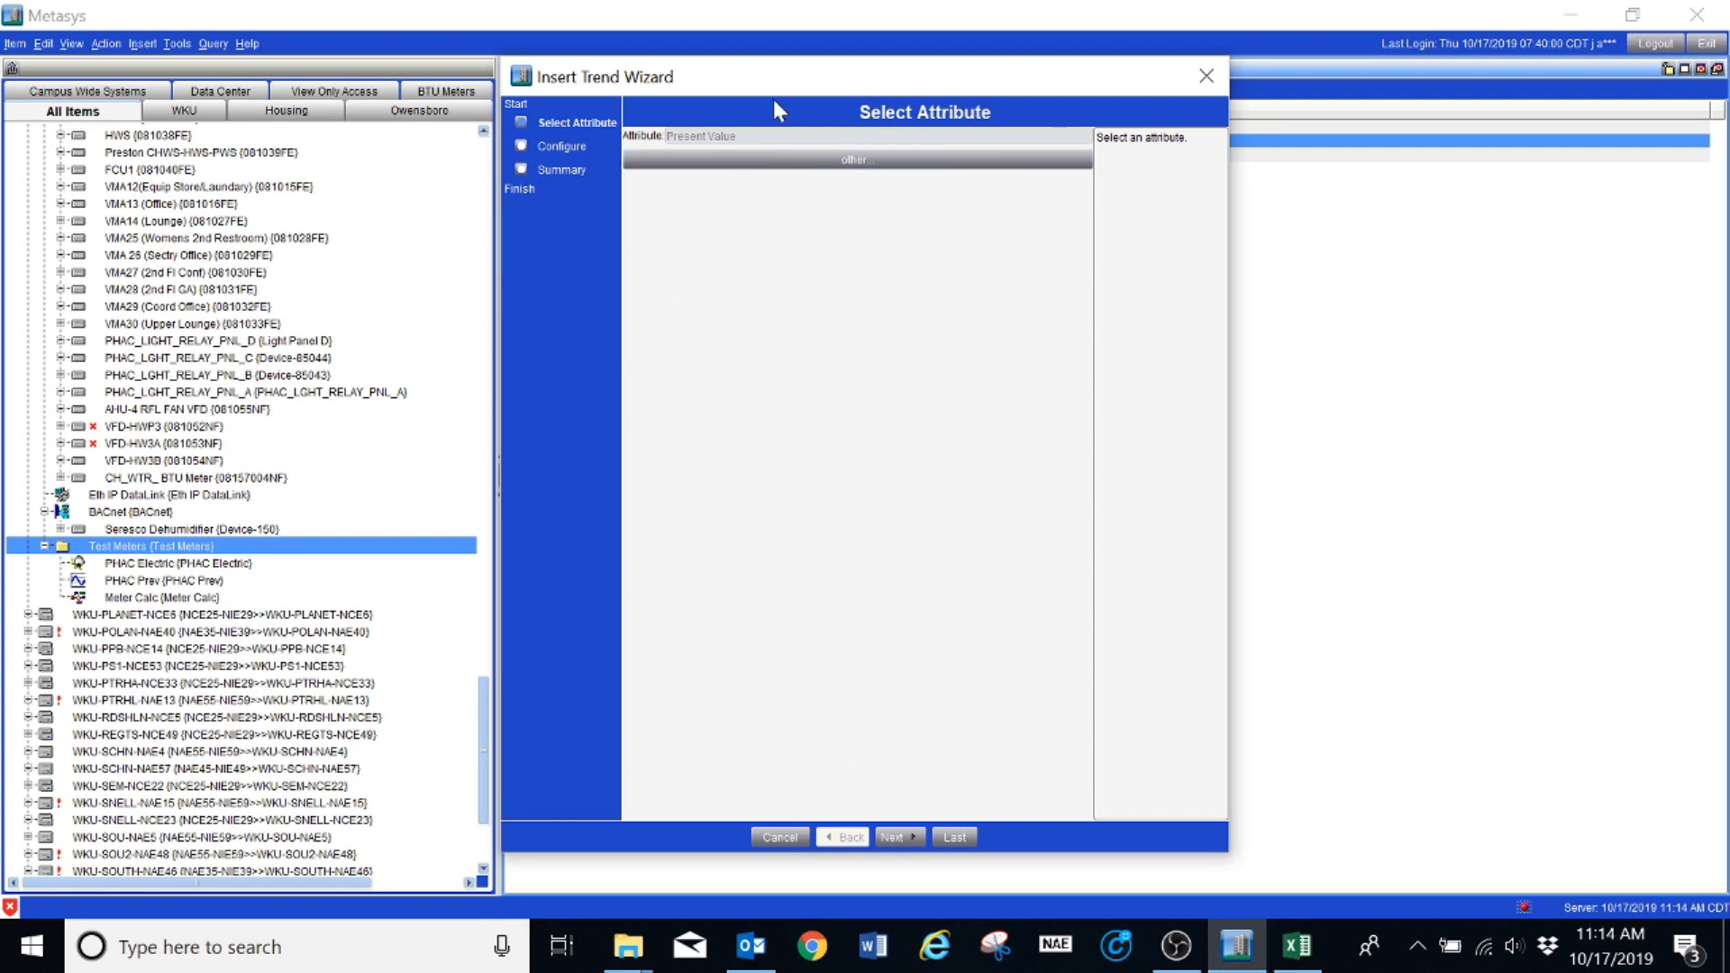
{"action": "left_click", "coordinate": [898, 843]}
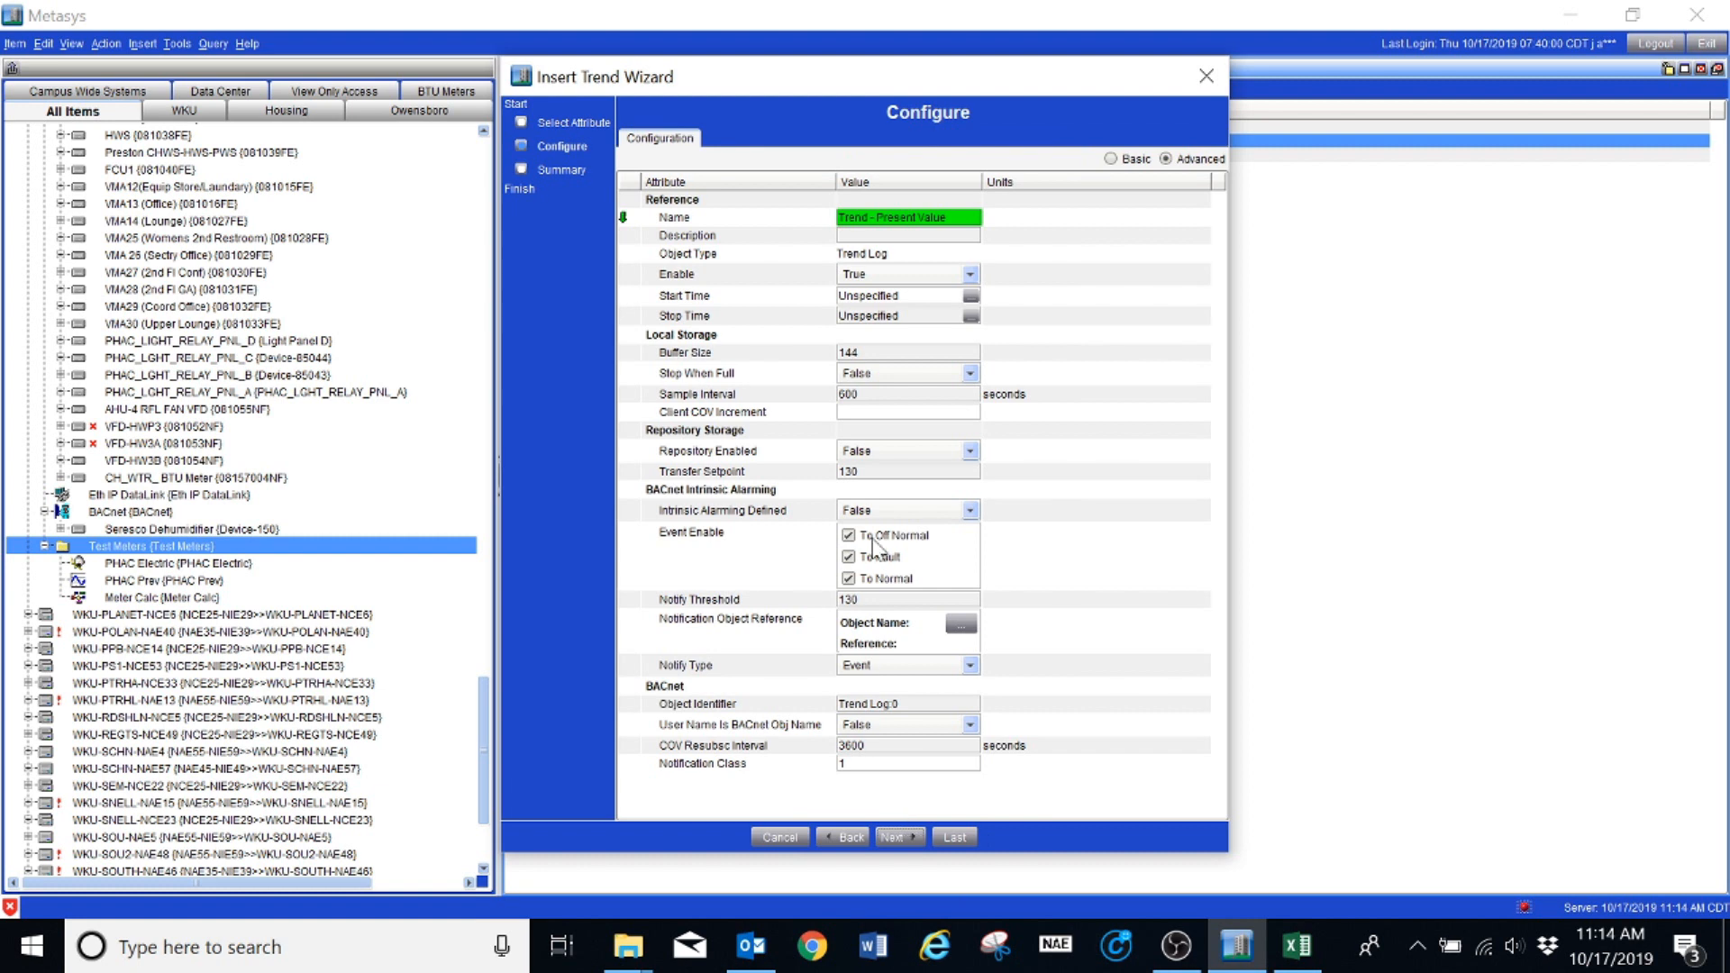
Name the new trend "PHAC Prev Elec".
{"action": "left_click", "coordinate": [915, 219]}
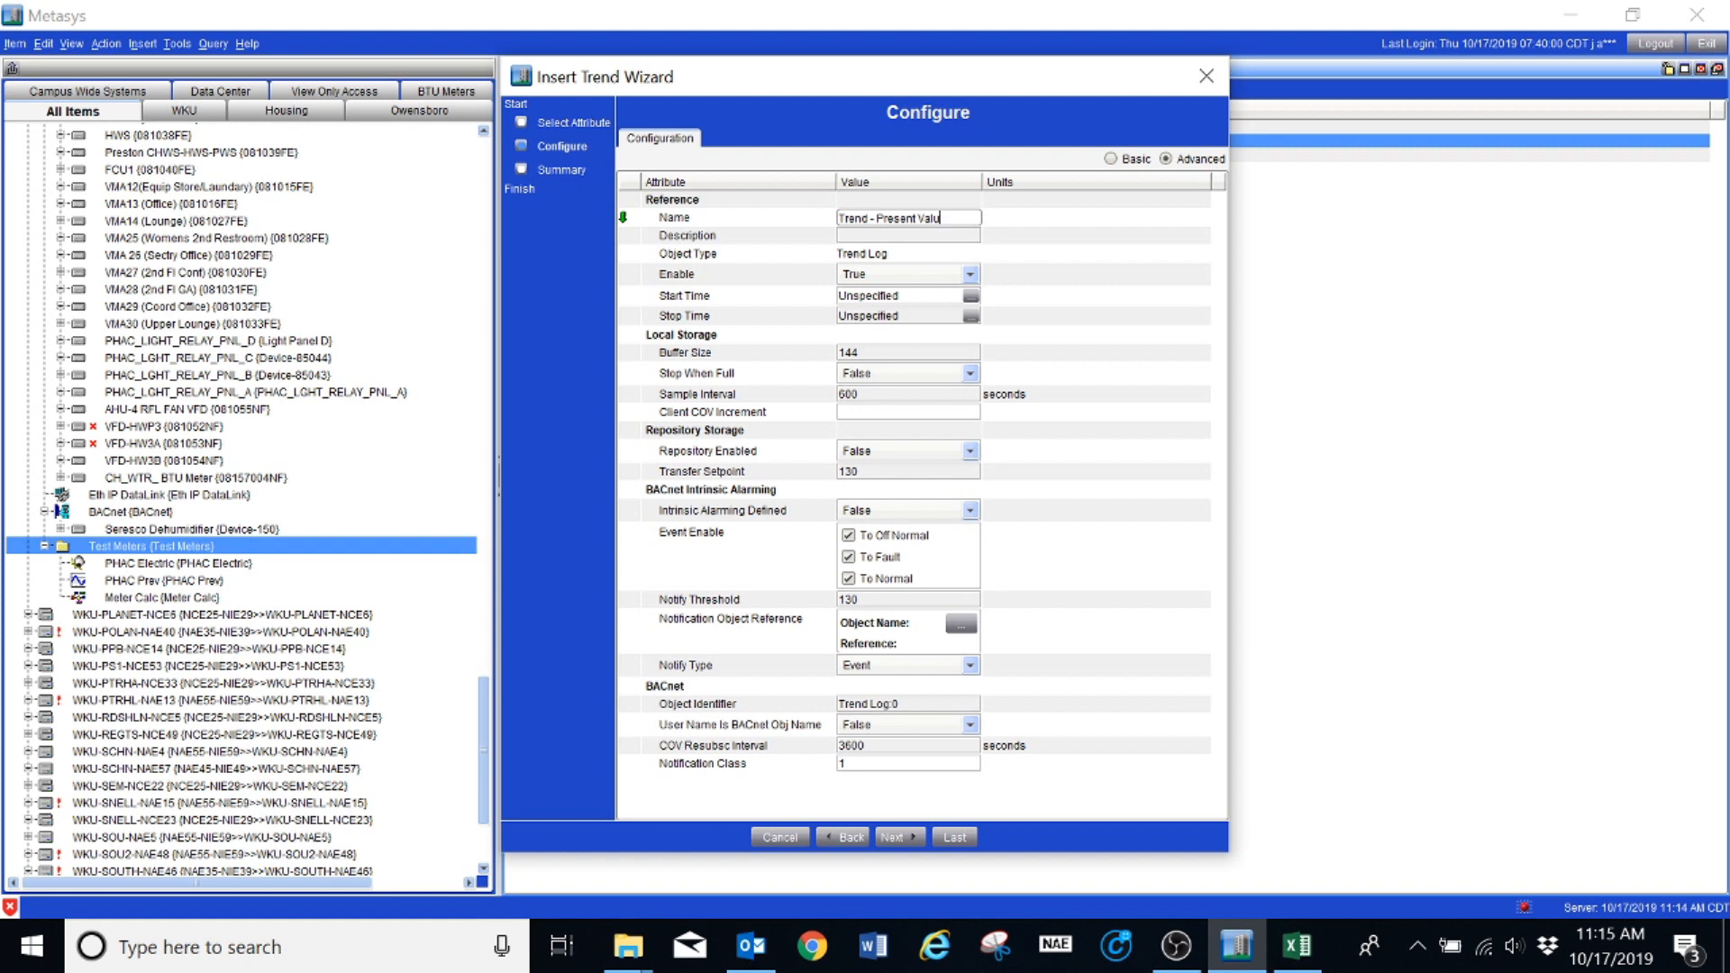
{"action": "key", "text": "BackSpace"}
{"action": "key", "text": "BackSpace"}
{"action": "key", "text": "BackSpace"}
{"action": "key", "text": "BackSpace"}
{"action": "key", "text": "BackSpace"}
{"action": "key", "text": "BackSpace"}
{"action": "key", "text": "BackSpace"}
{"action": "key", "text": "BackSpace"}
{"action": "key", "text": "BackSpace"}
{"action": "key", "text": "BackSpace"}
{"action": "key", "text": "BackSpace"}
{"action": "key", "text": "BackSpace"}
{"action": "key", "text": "BackSpace"}
{"action": "key", "text": "BackSpace"}
{"action": "key", "text": "BackSpace"}
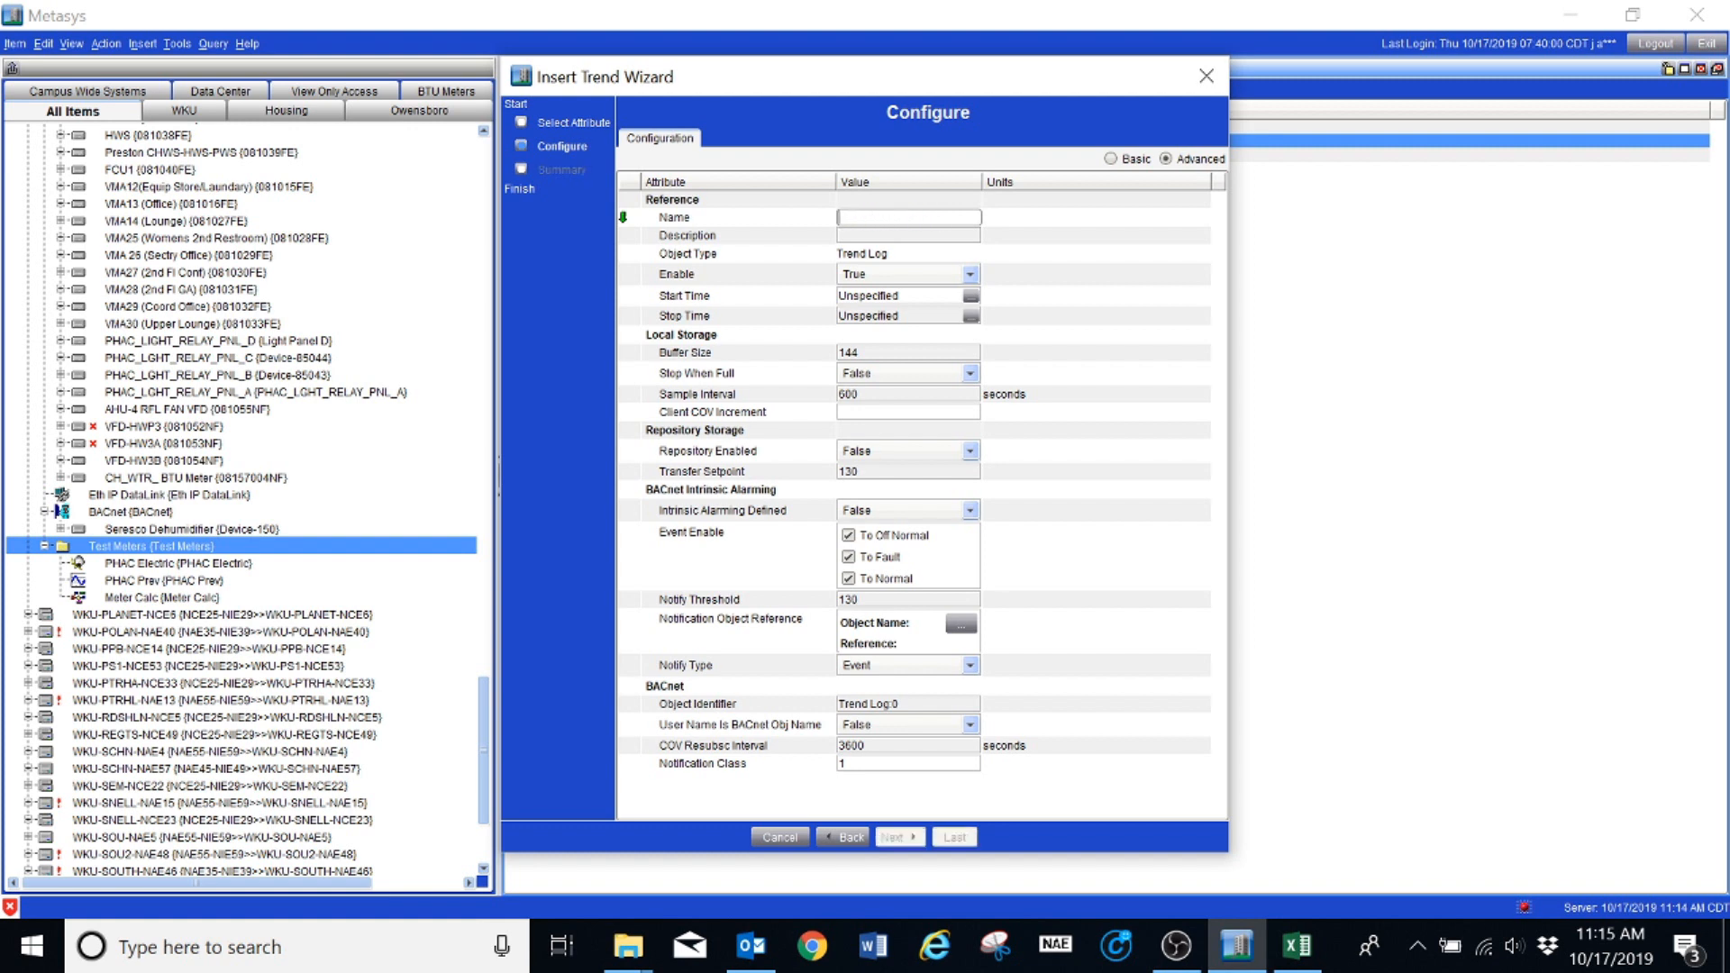
{"action": "type", "text": "PHAC Prev Elec"}
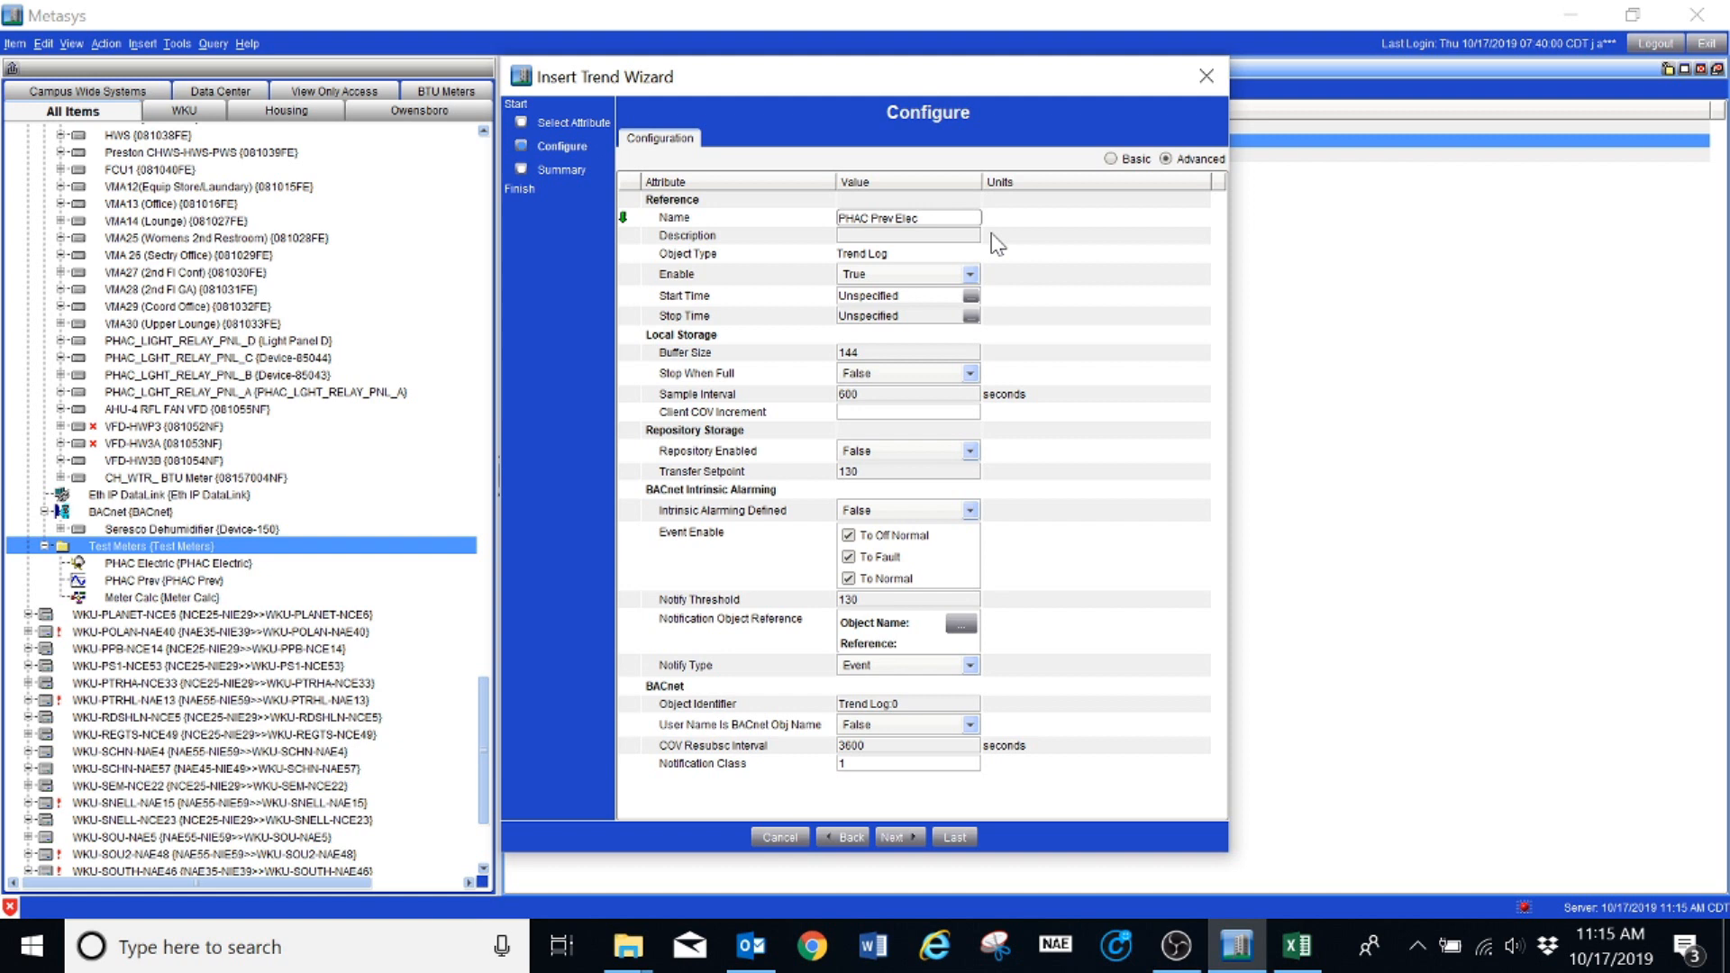
Set the trend's Enable attribute to False and its sample interval to 3600 seconds, and finish adding the extension.
{"action": "left_click", "coordinate": [871, 276]}
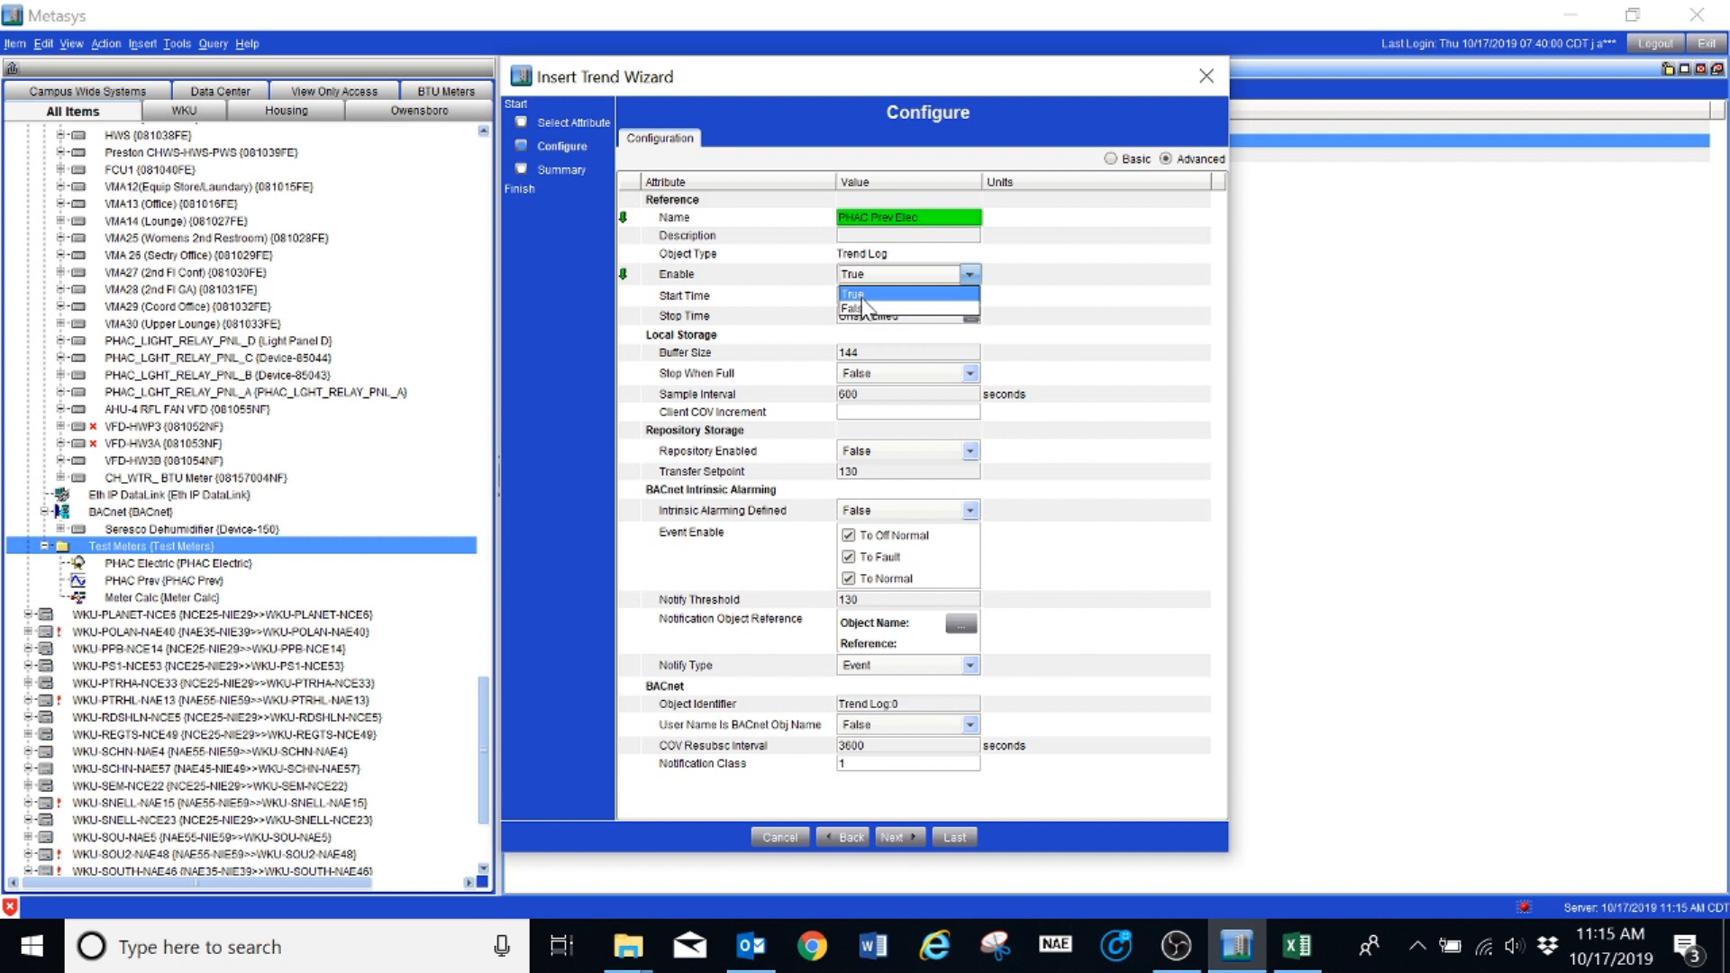
{"action": "left_click", "coordinate": [867, 308]}
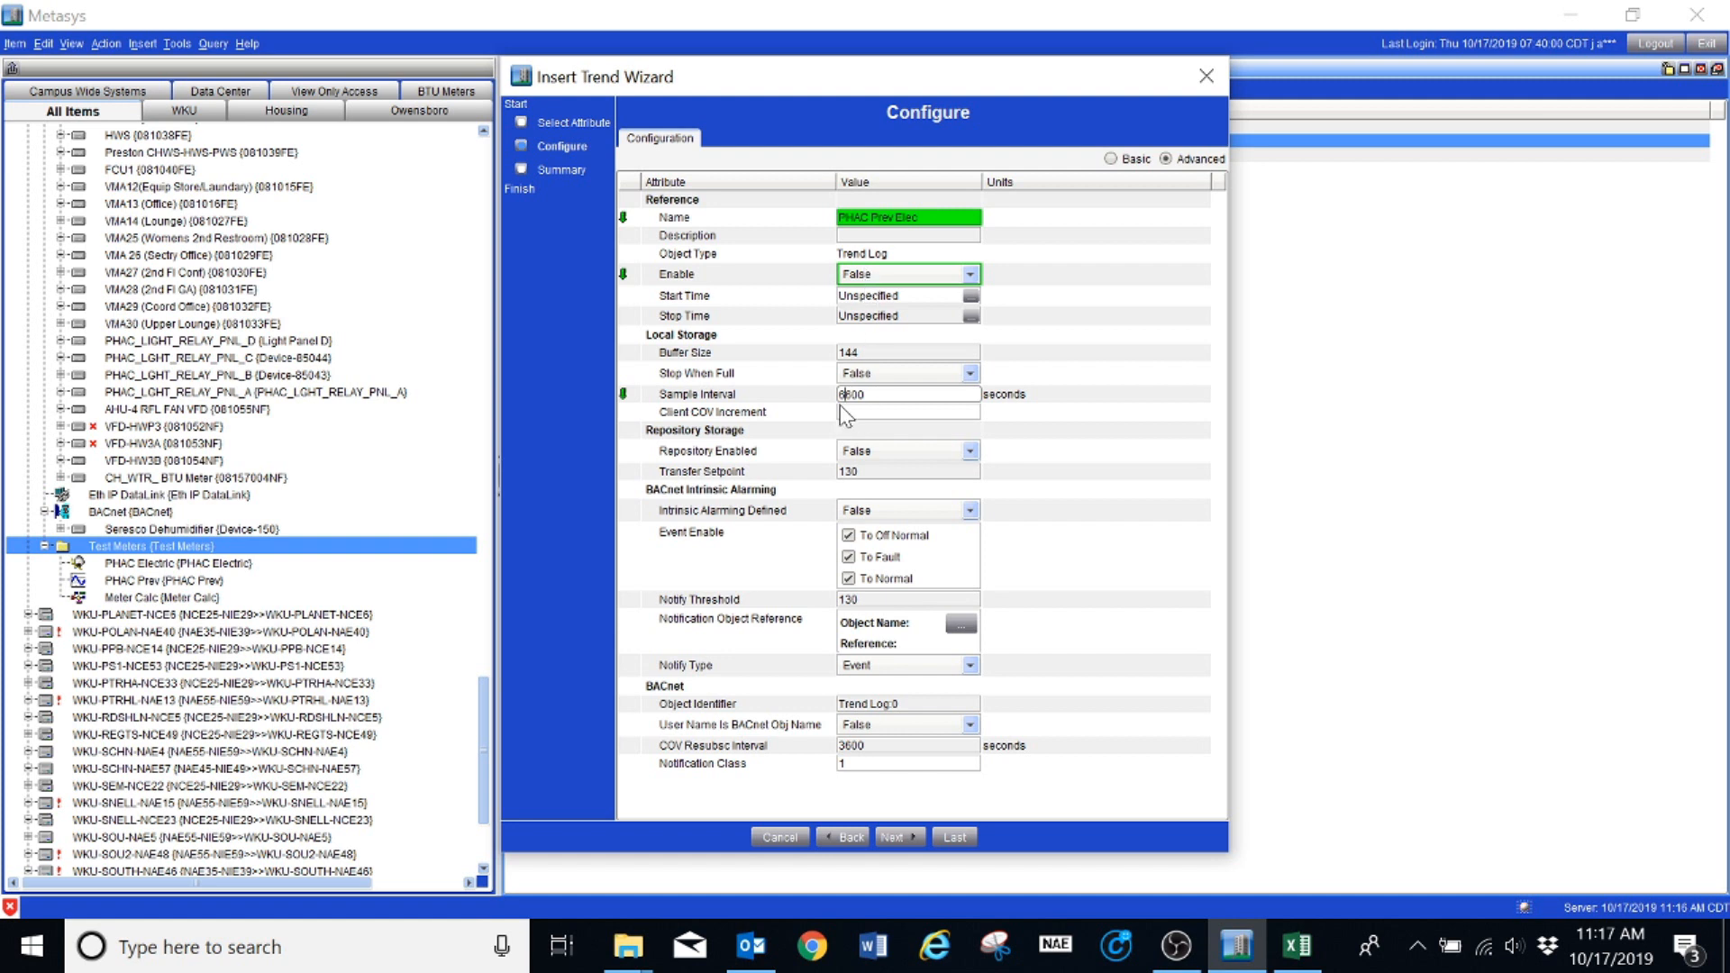
{"action": "type", "text": "3"}
{"action": "left_click", "coordinate": [892, 837]}
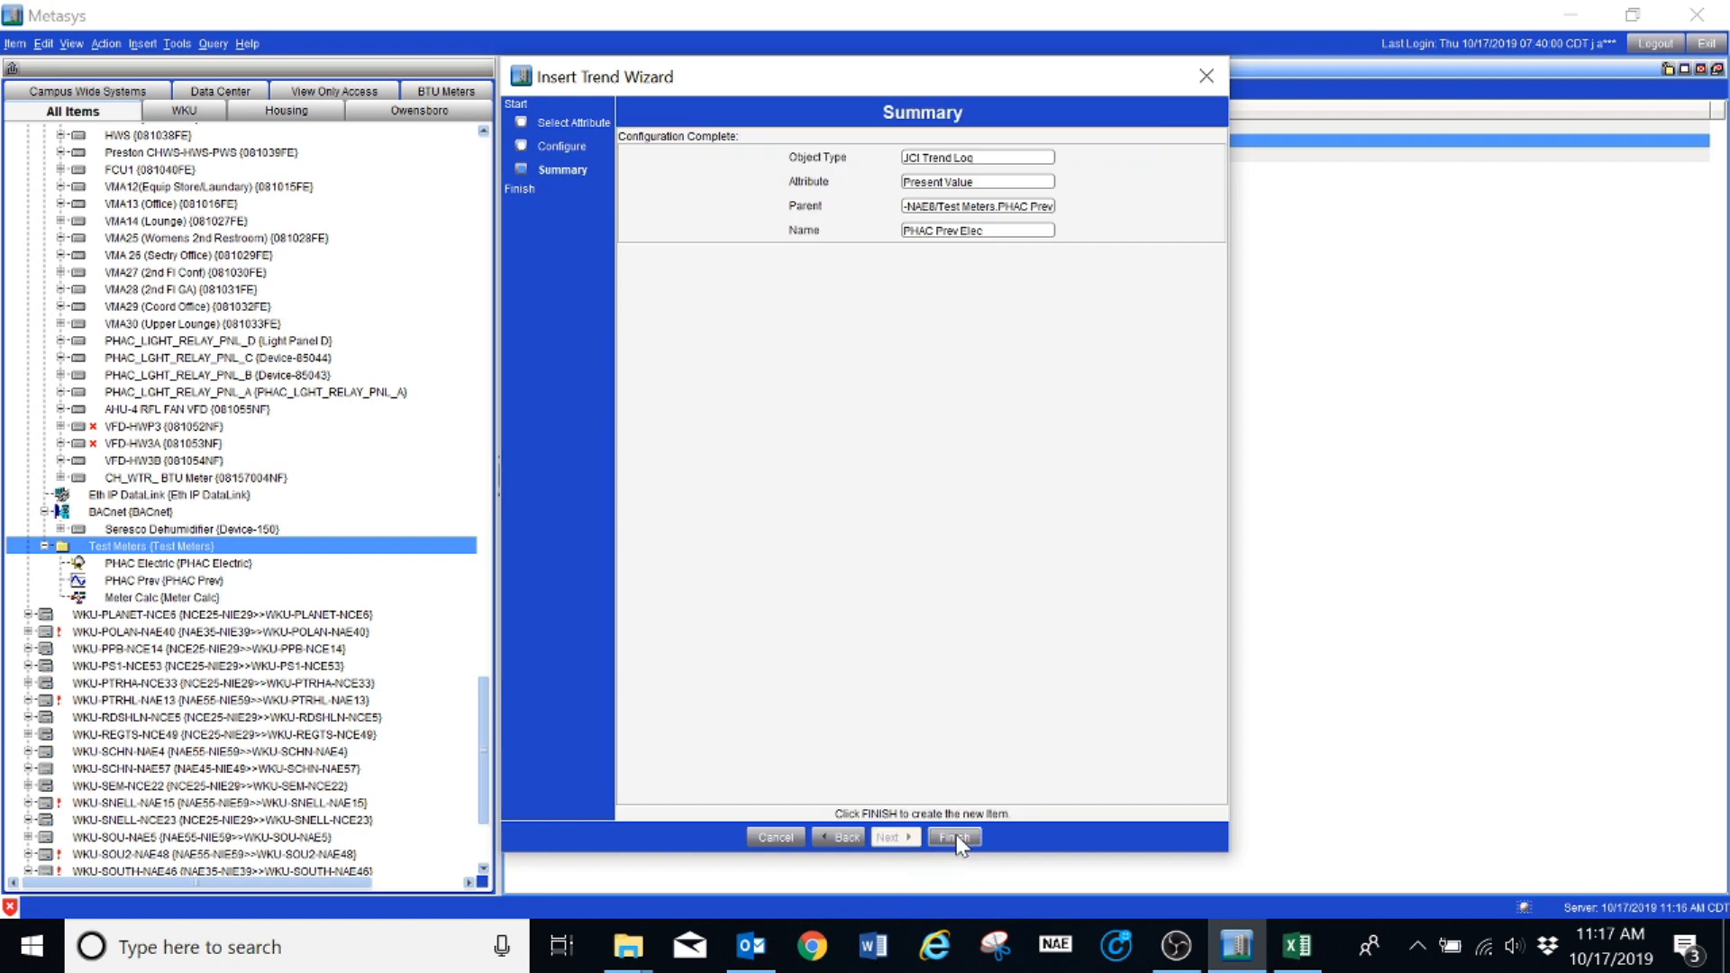
{"action": "left_click", "coordinate": [955, 837]}
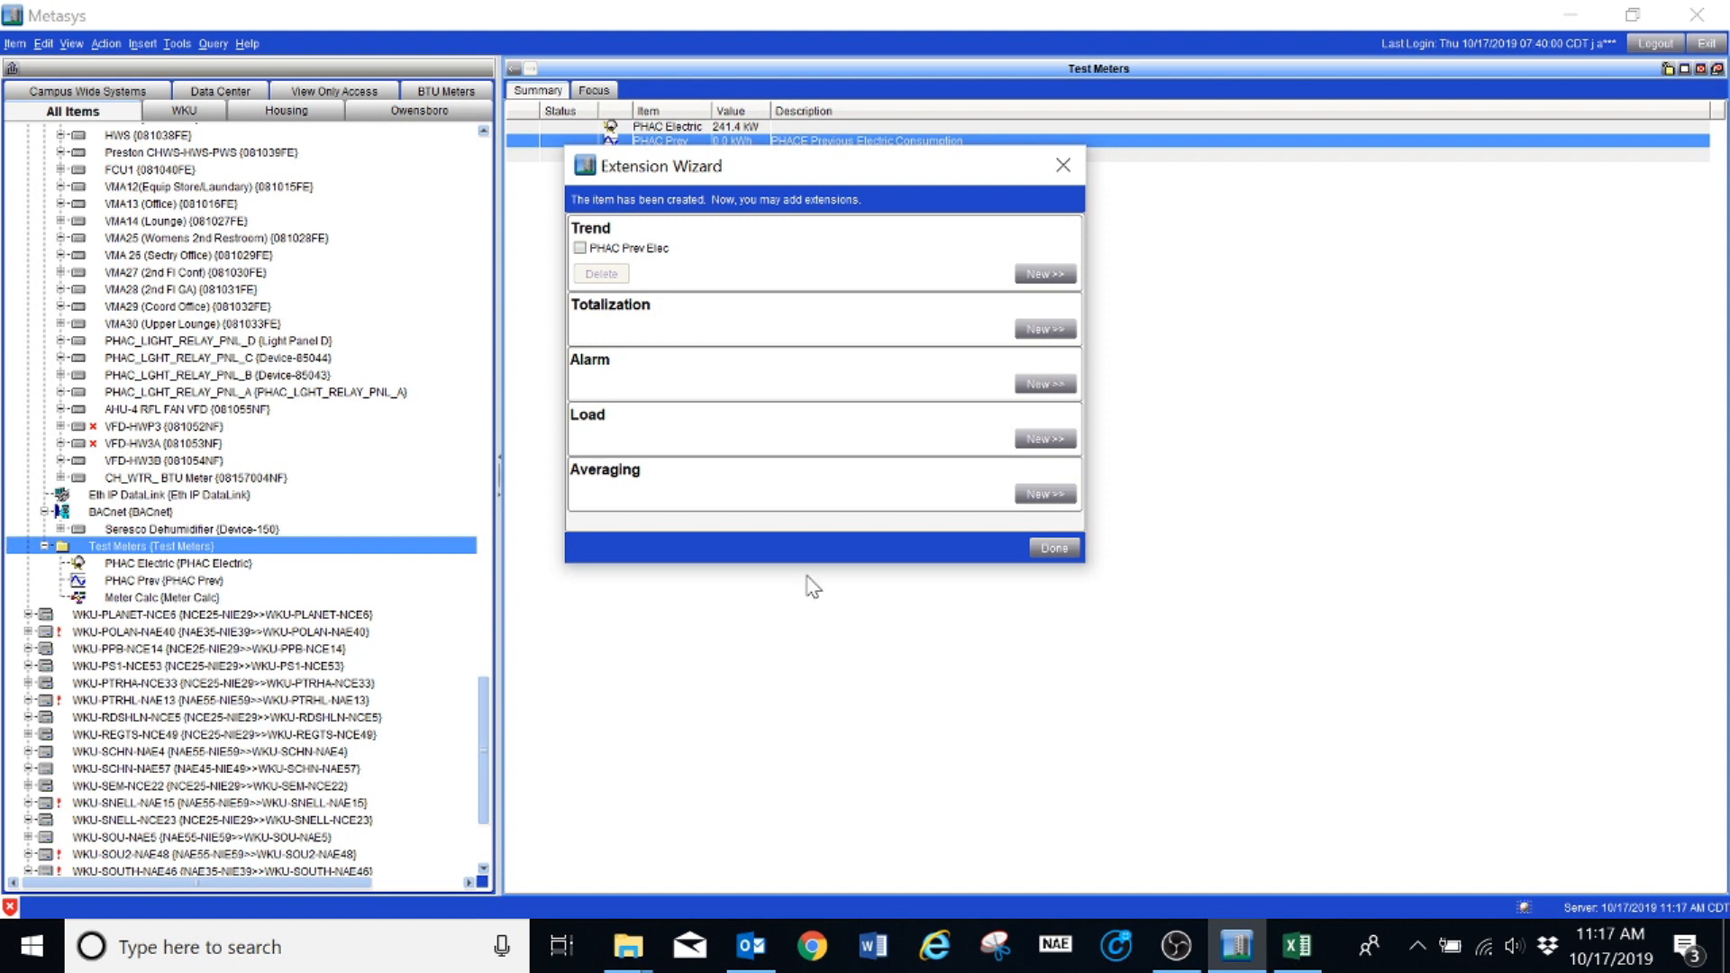
{"action": "left_click", "coordinate": [1055, 549]}
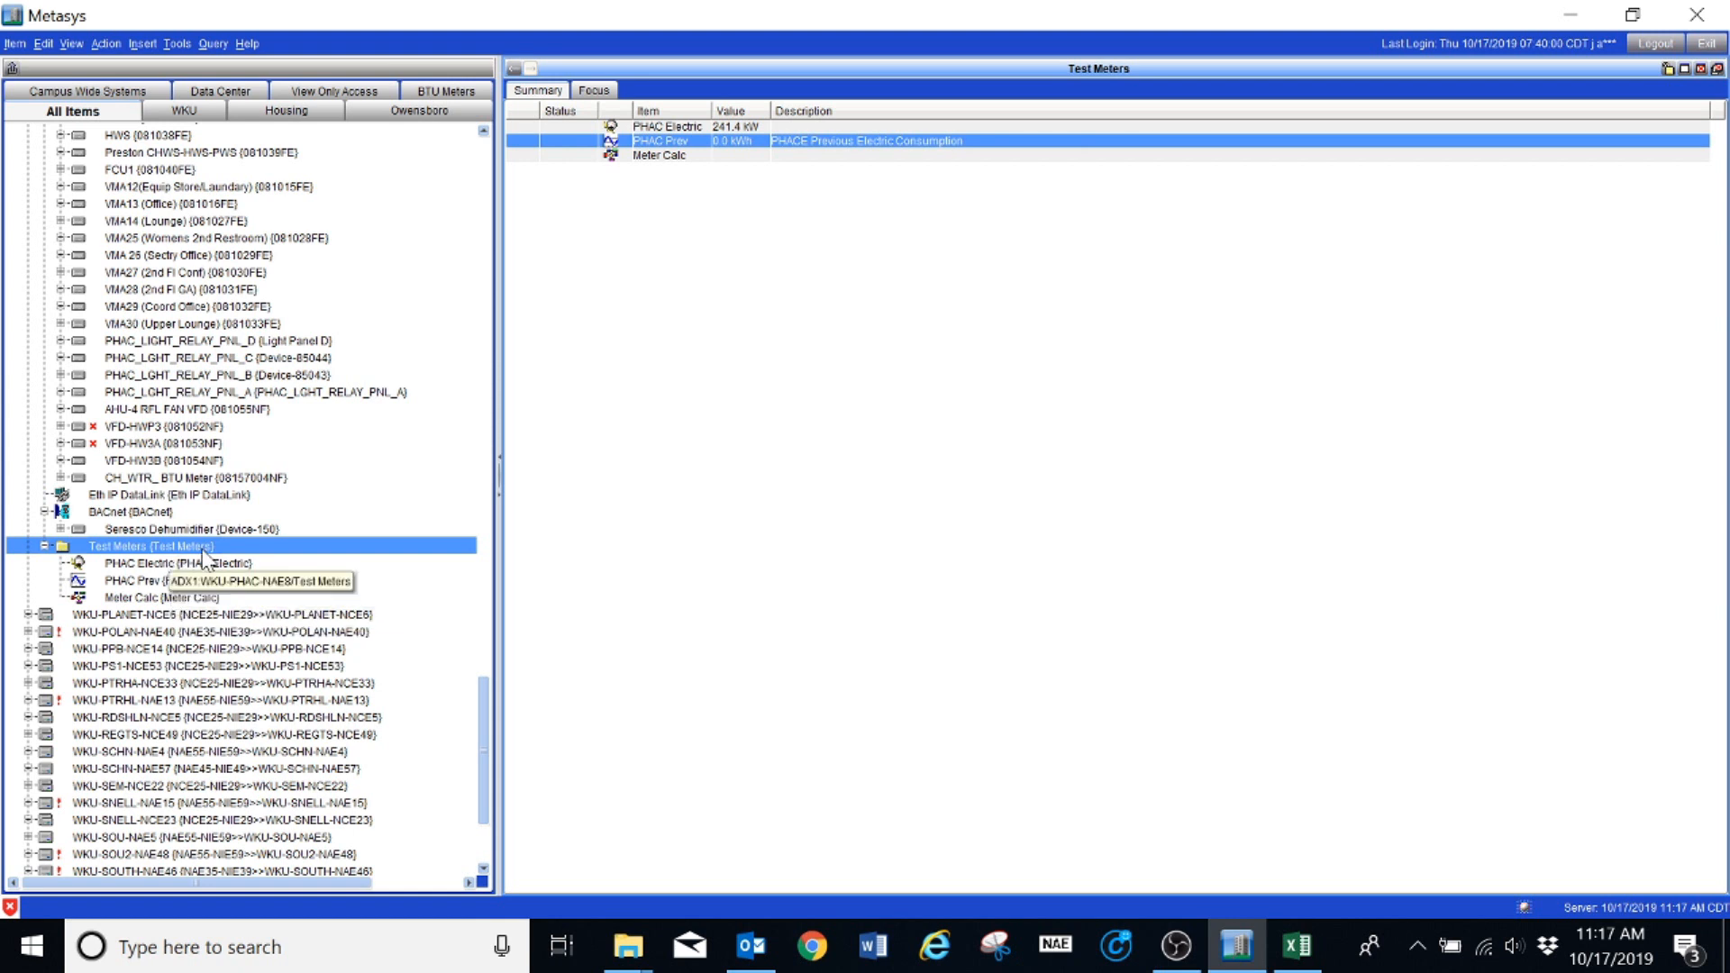
Start inserting a Schedule object in the WKU-PHAC-NAE8 Test Meters folder with the identifier "Trend Capture", proceeding to its configuration.
{"action": "left_click", "coordinate": [142, 44]}
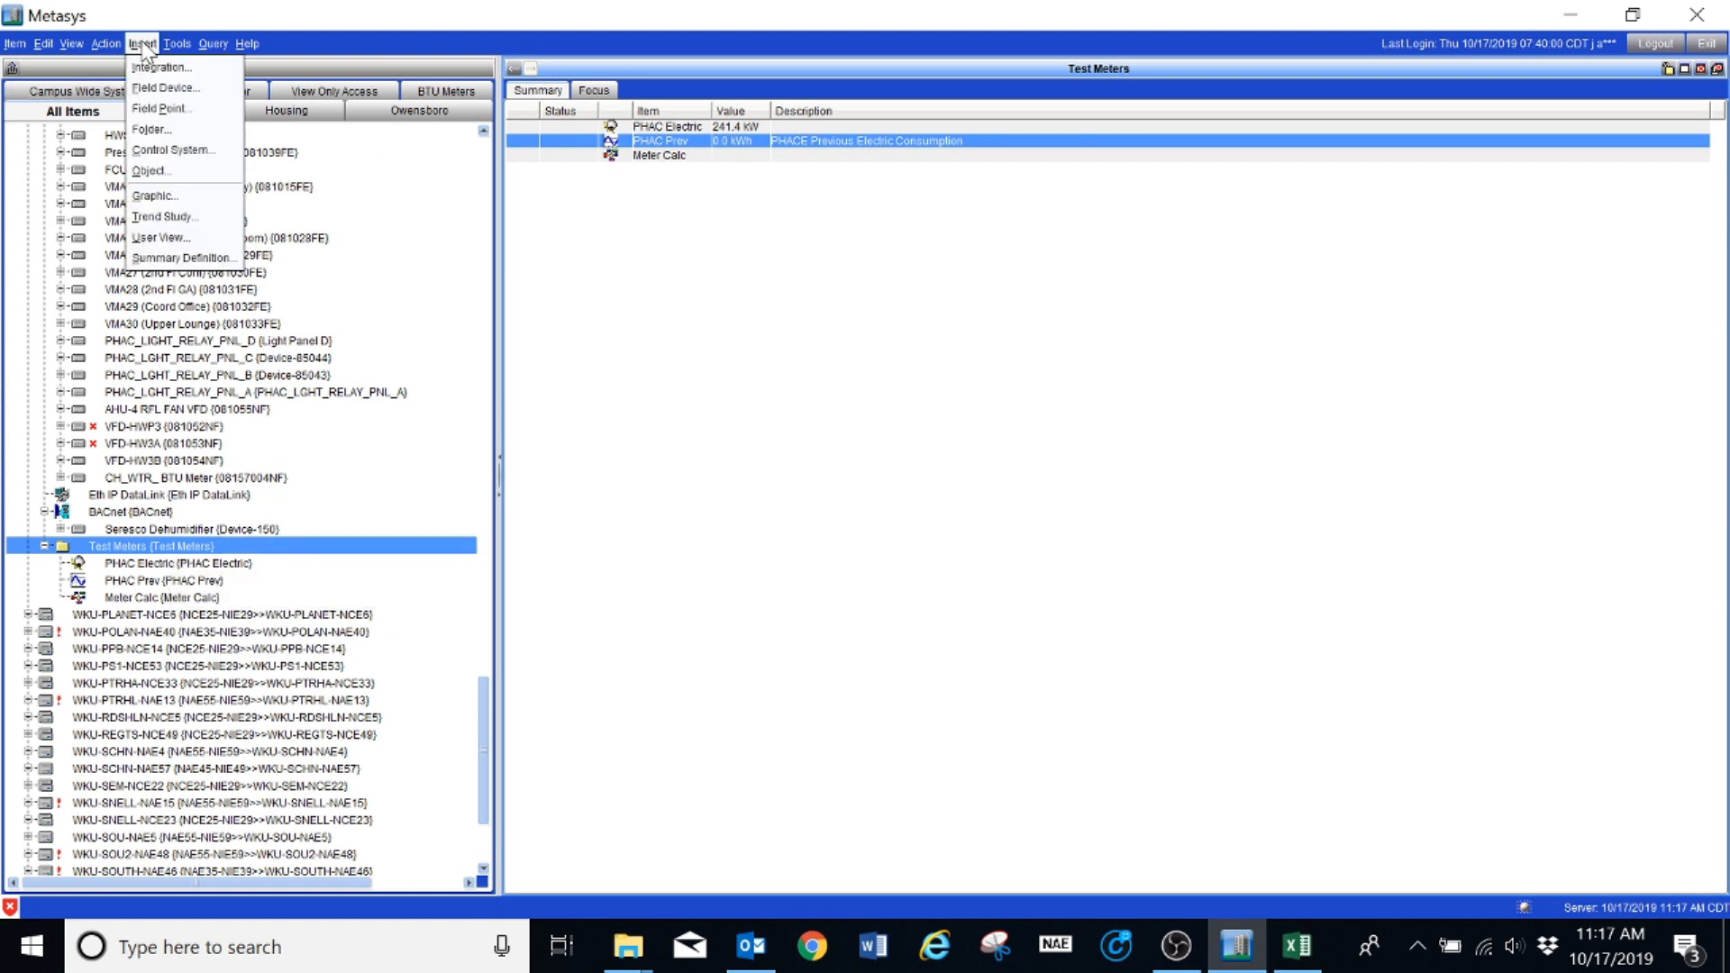
{"action": "left_click", "coordinate": [151, 172]}
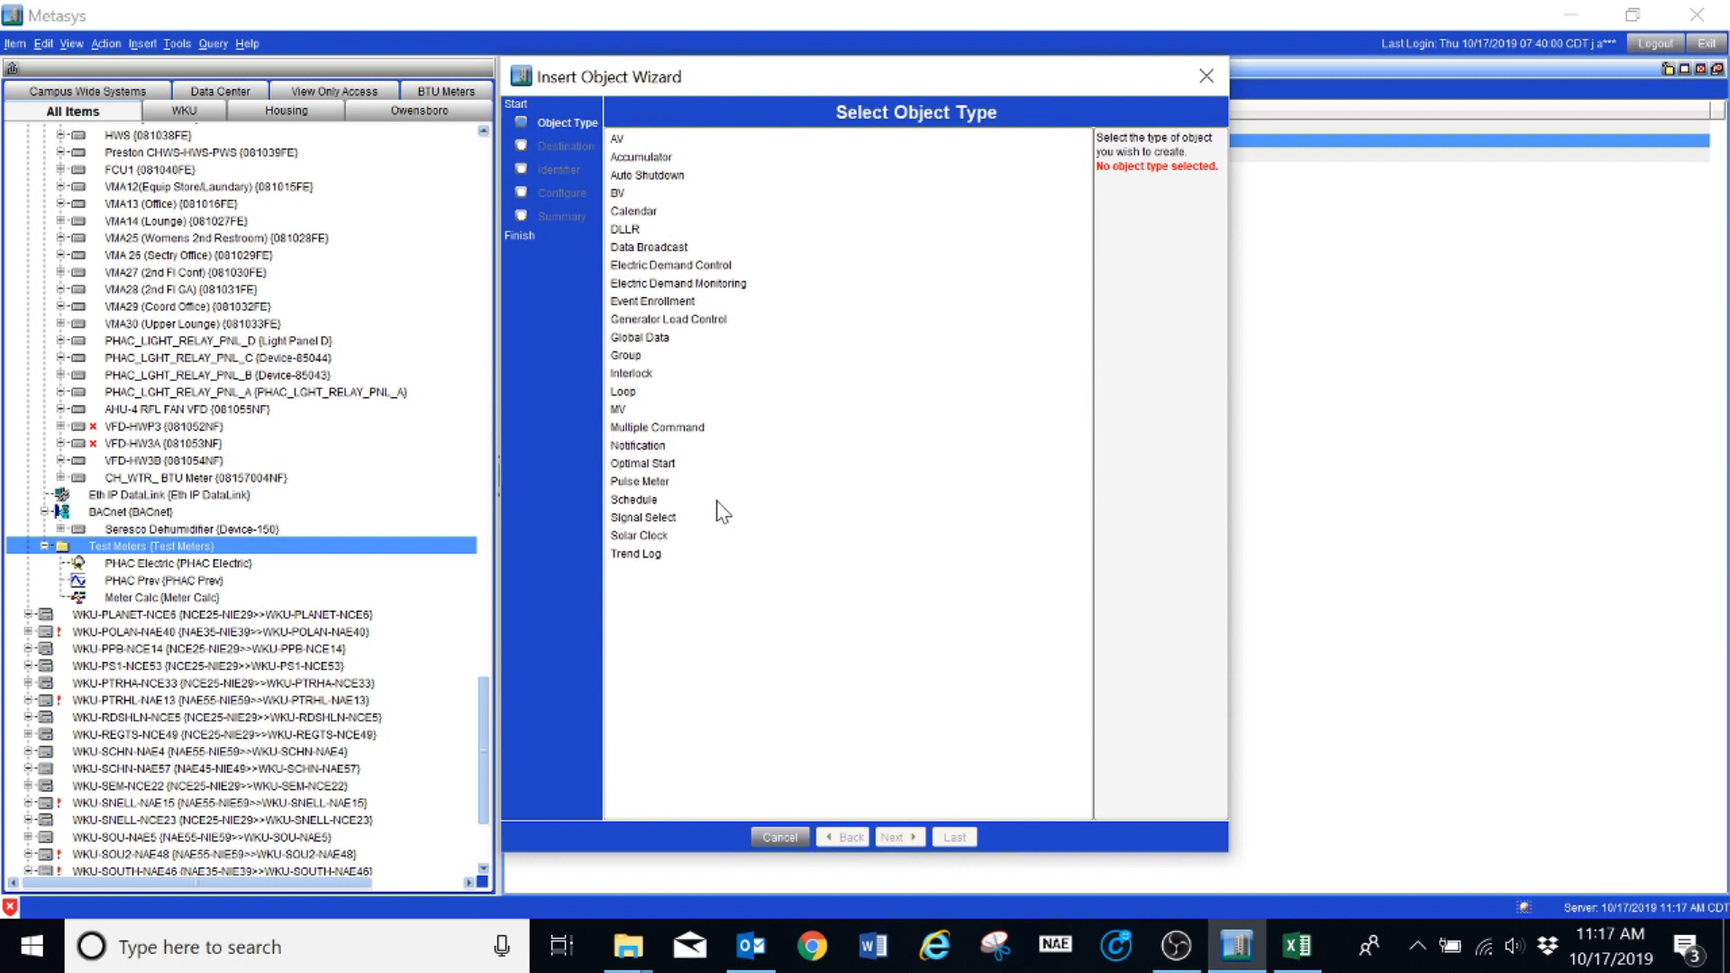
{"action": "left_click", "coordinate": [635, 501]}
{"action": "left_click", "coordinate": [900, 837]}
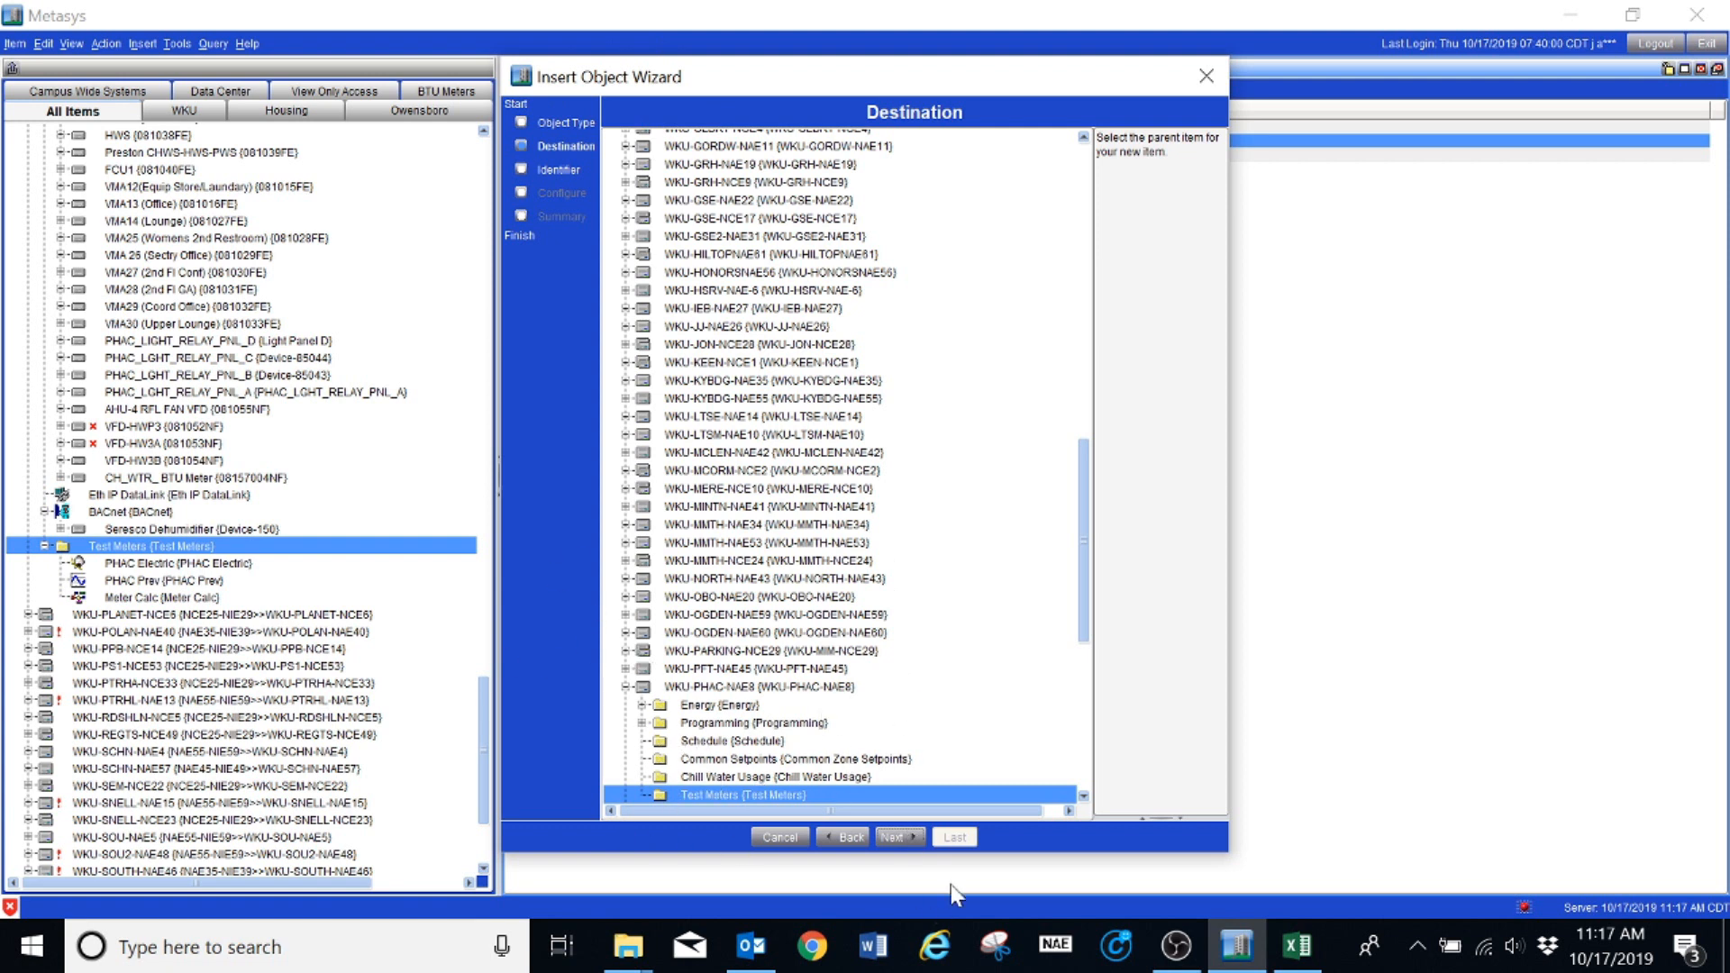
{"action": "left_click", "coordinate": [907, 839]}
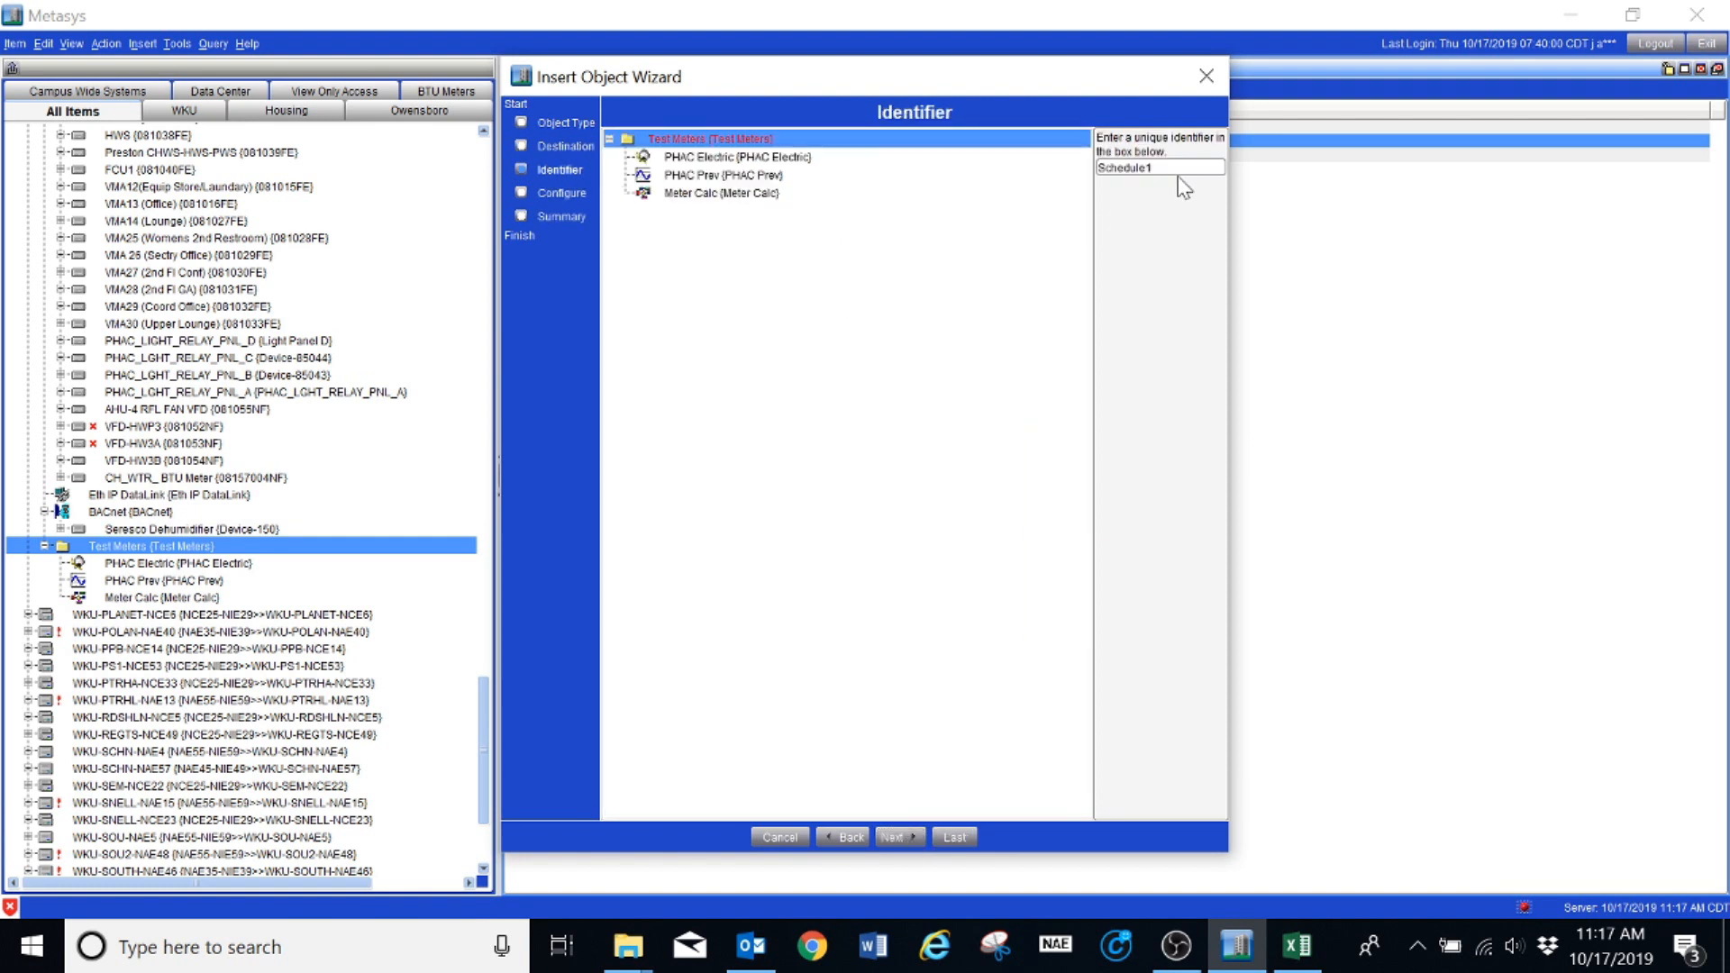
{"action": "double_click", "coordinate": [1139, 169]}
{"action": "type", "text": "Trend Capture"}
{"action": "left_click", "coordinate": [909, 837]}
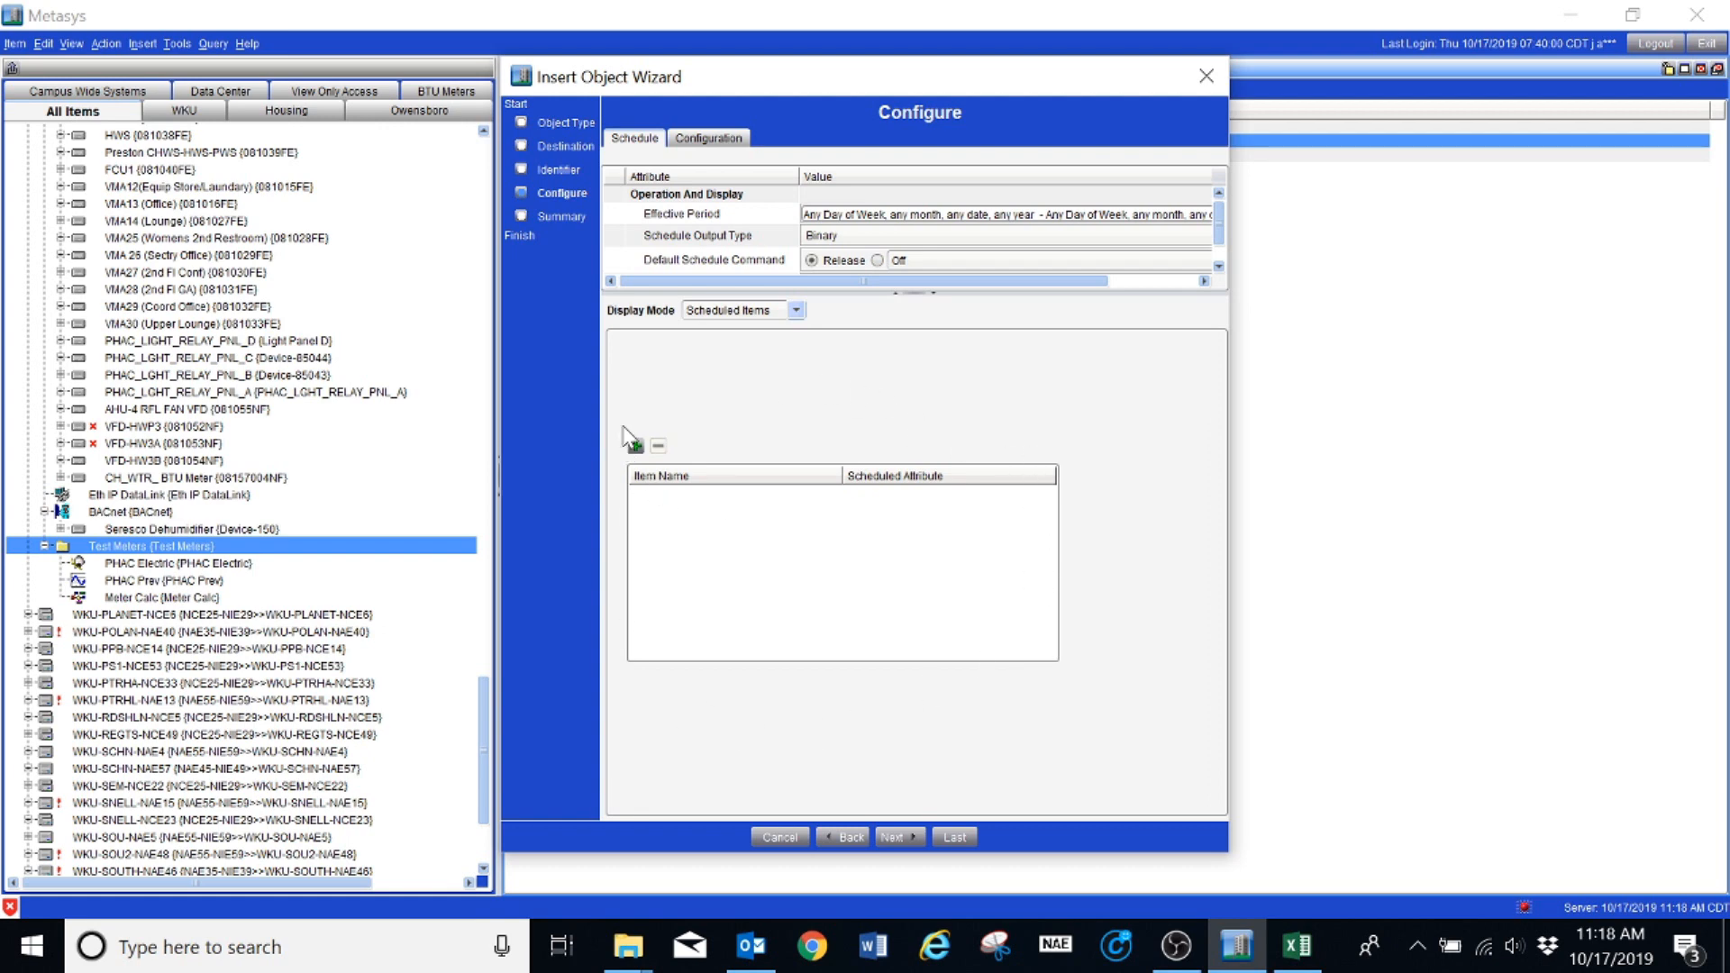
Add the PHAC Prev Elec trend under PHAC Prev in the Test Meters folder as the schedule's scheduled item.
{"action": "left_click", "coordinate": [635, 445]}
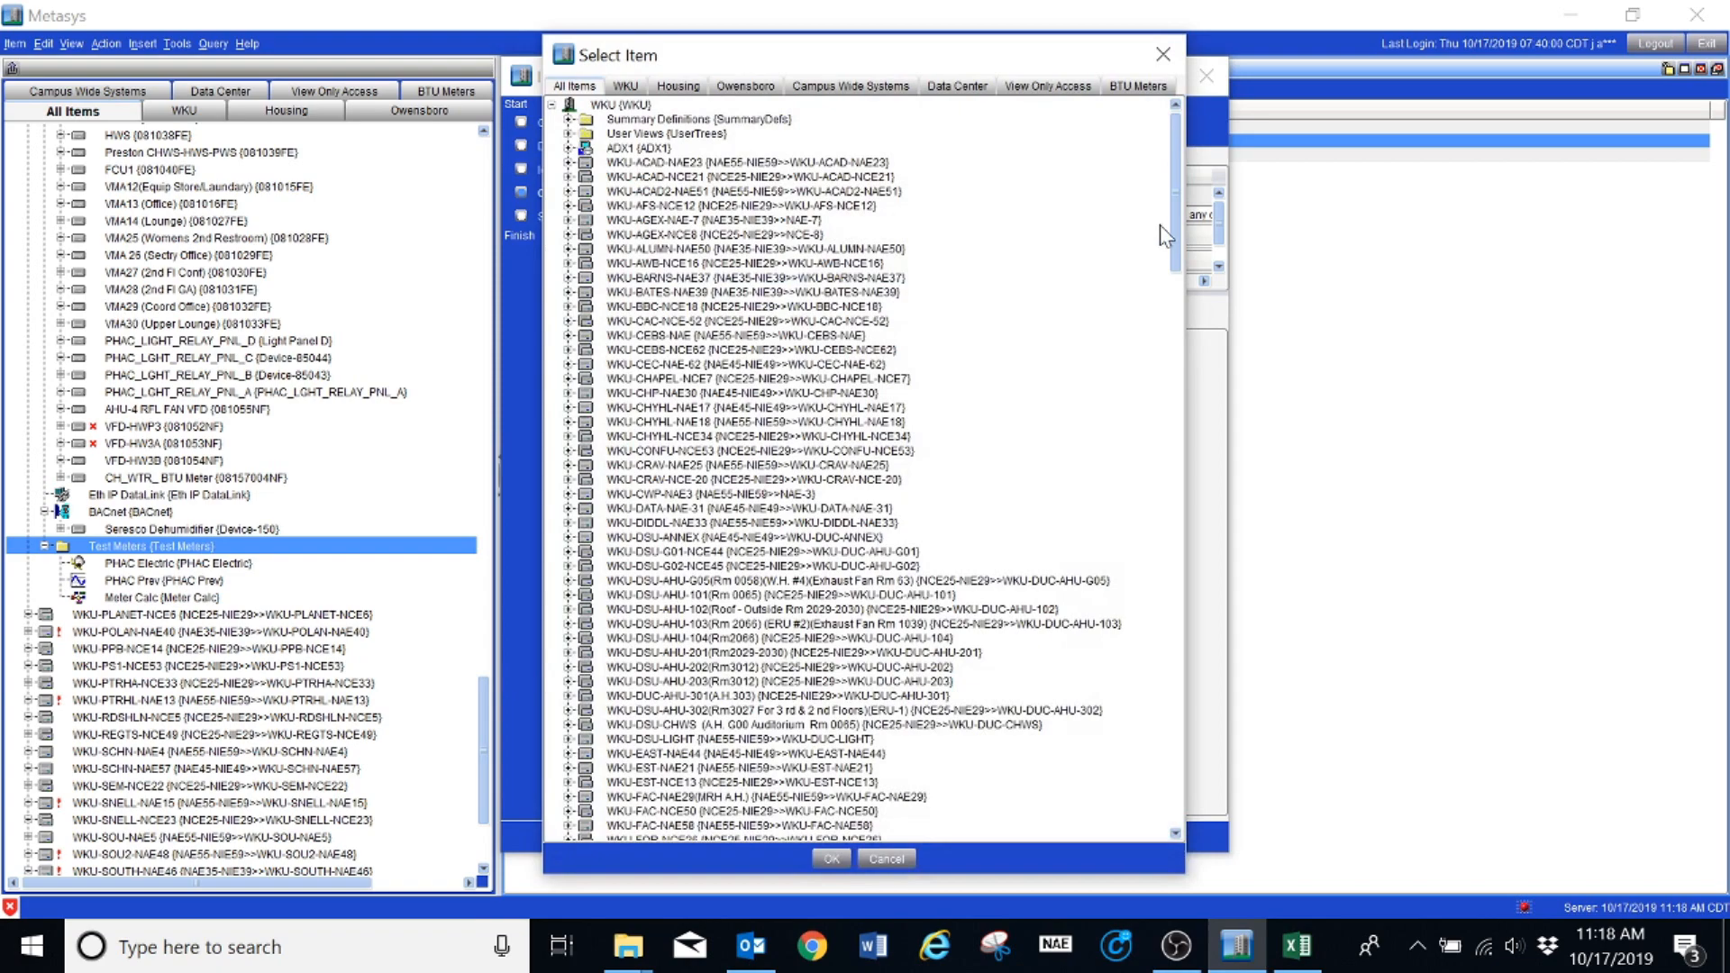
{"action": "left_click_drag", "start_coordinate": [1167, 229], "coordinate": [1200, 729]}
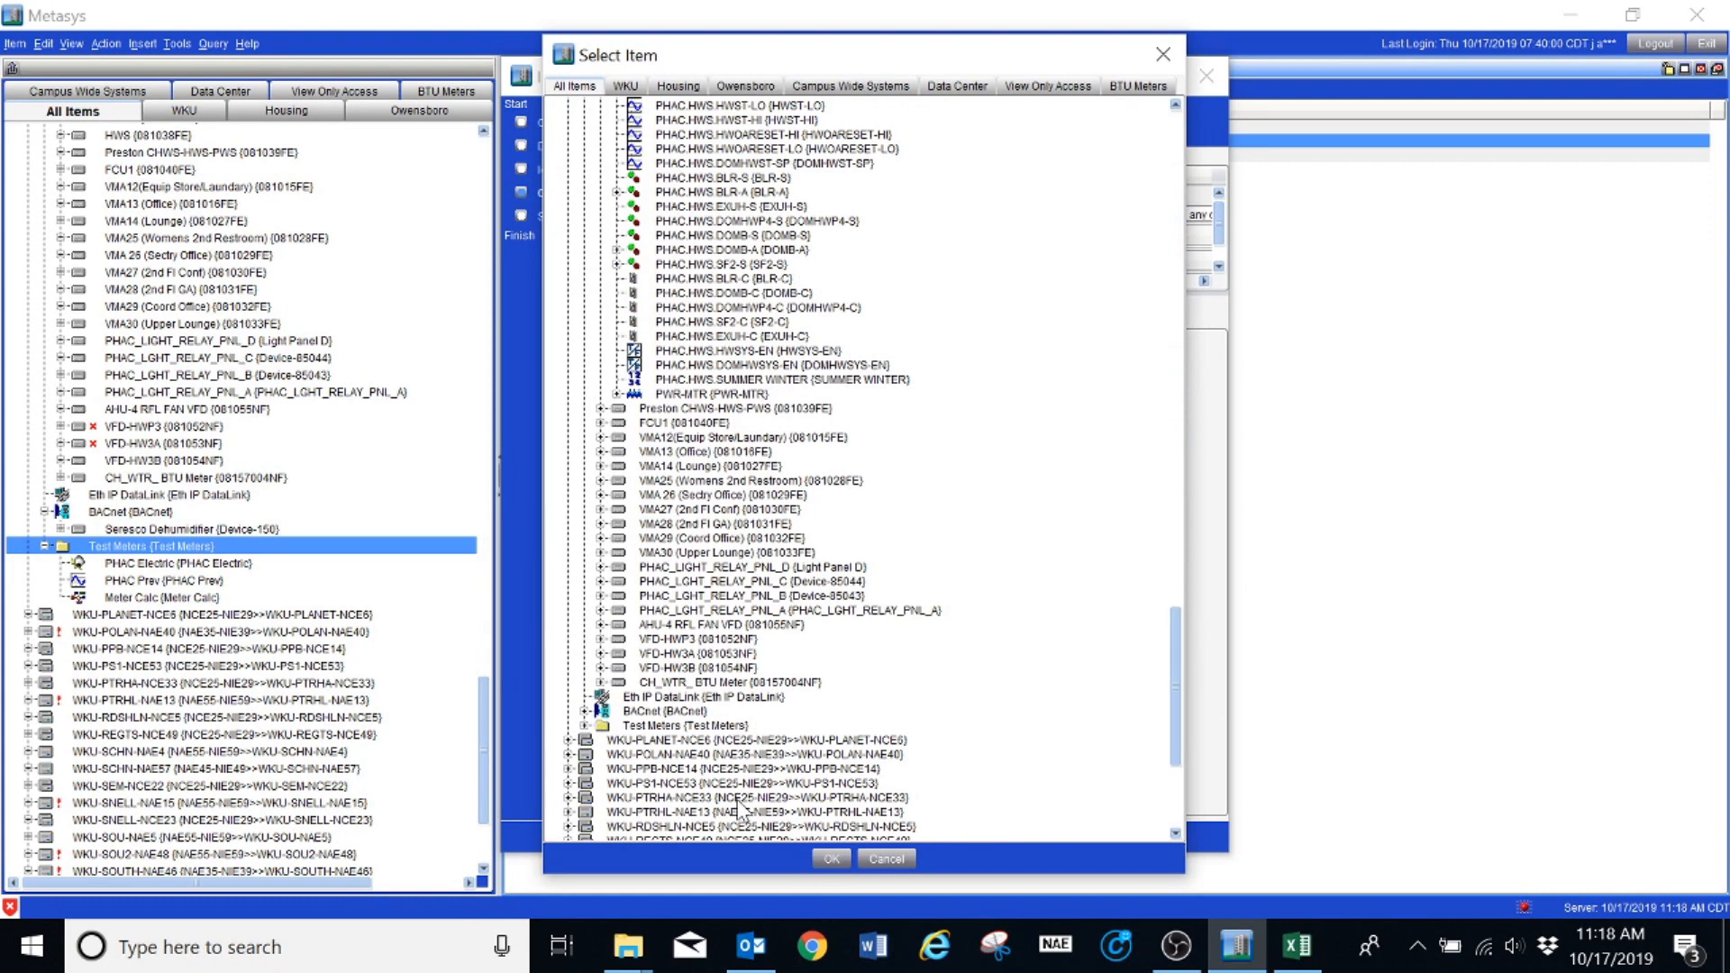
{"action": "left_click", "coordinate": [585, 726]}
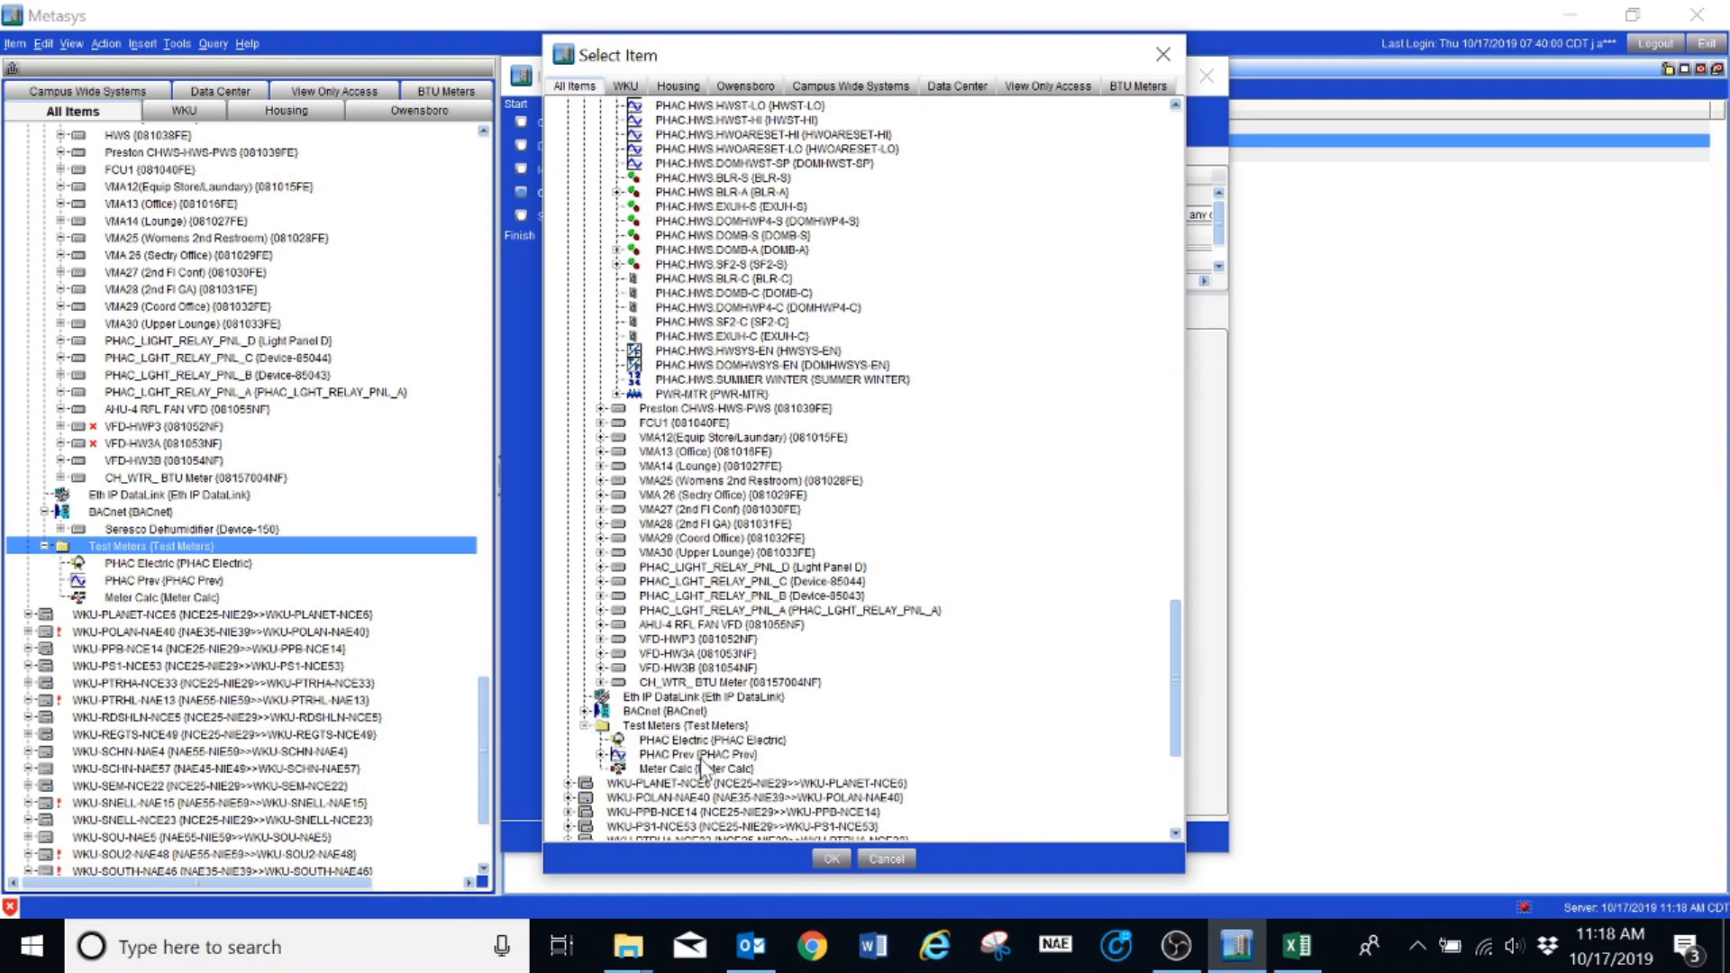
{"action": "left_click", "coordinate": [601, 755]}
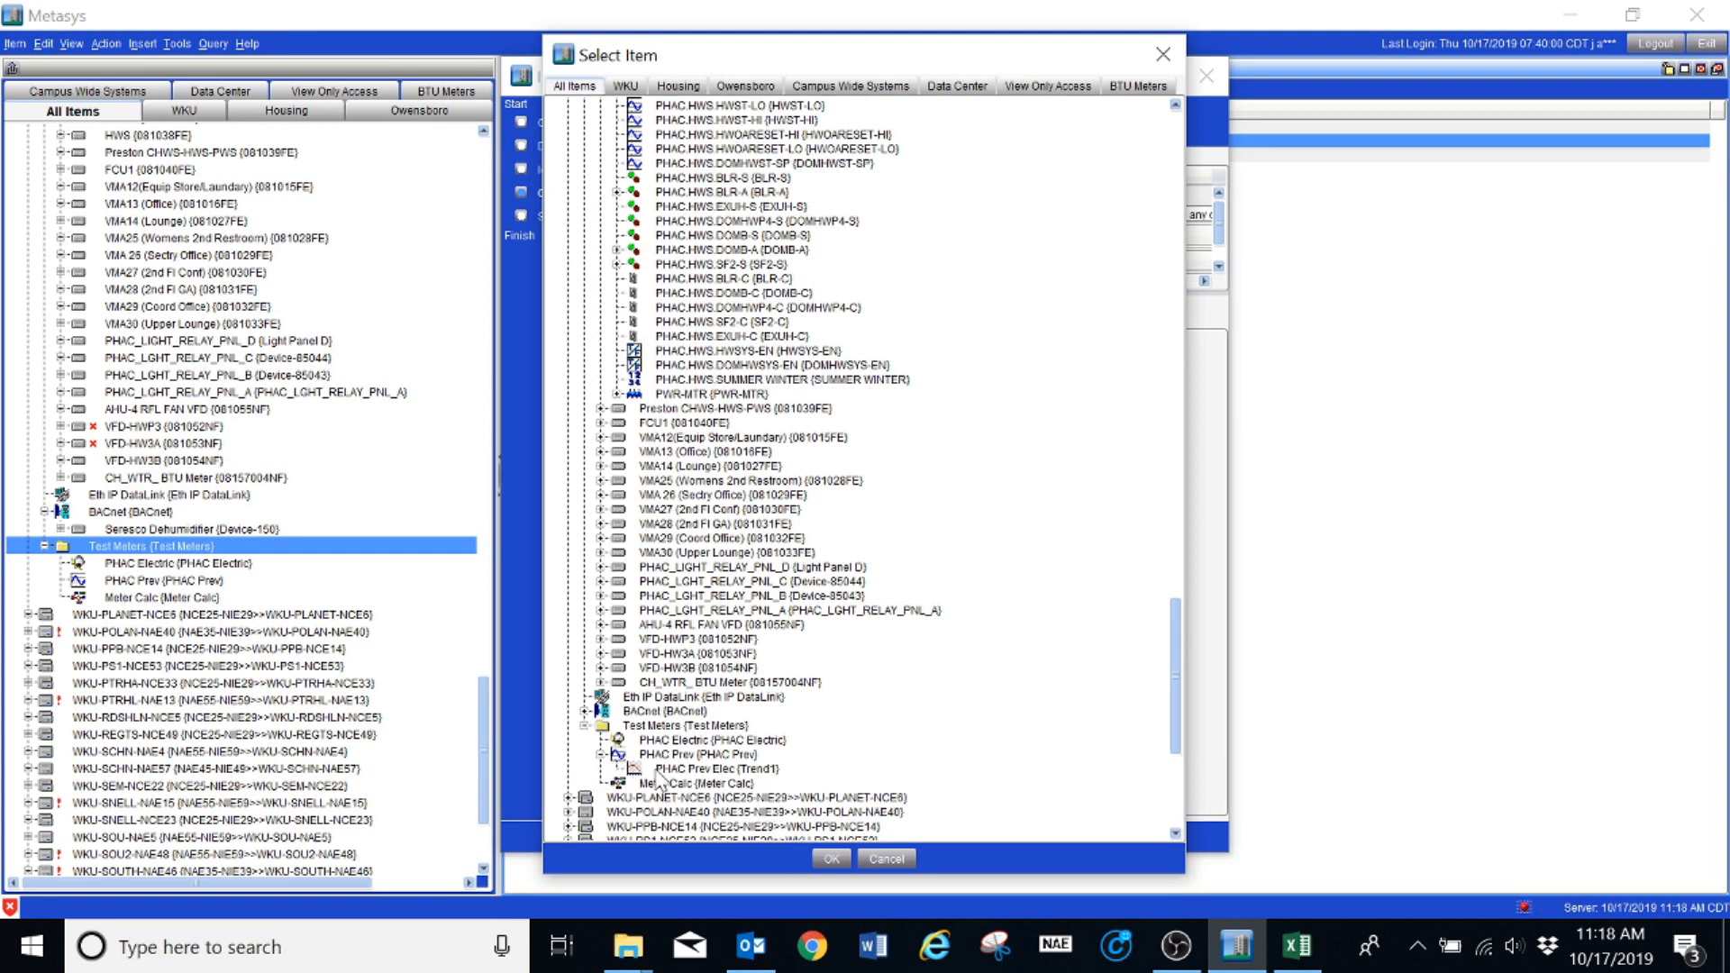
{"action": "left_click", "coordinate": [680, 774]}
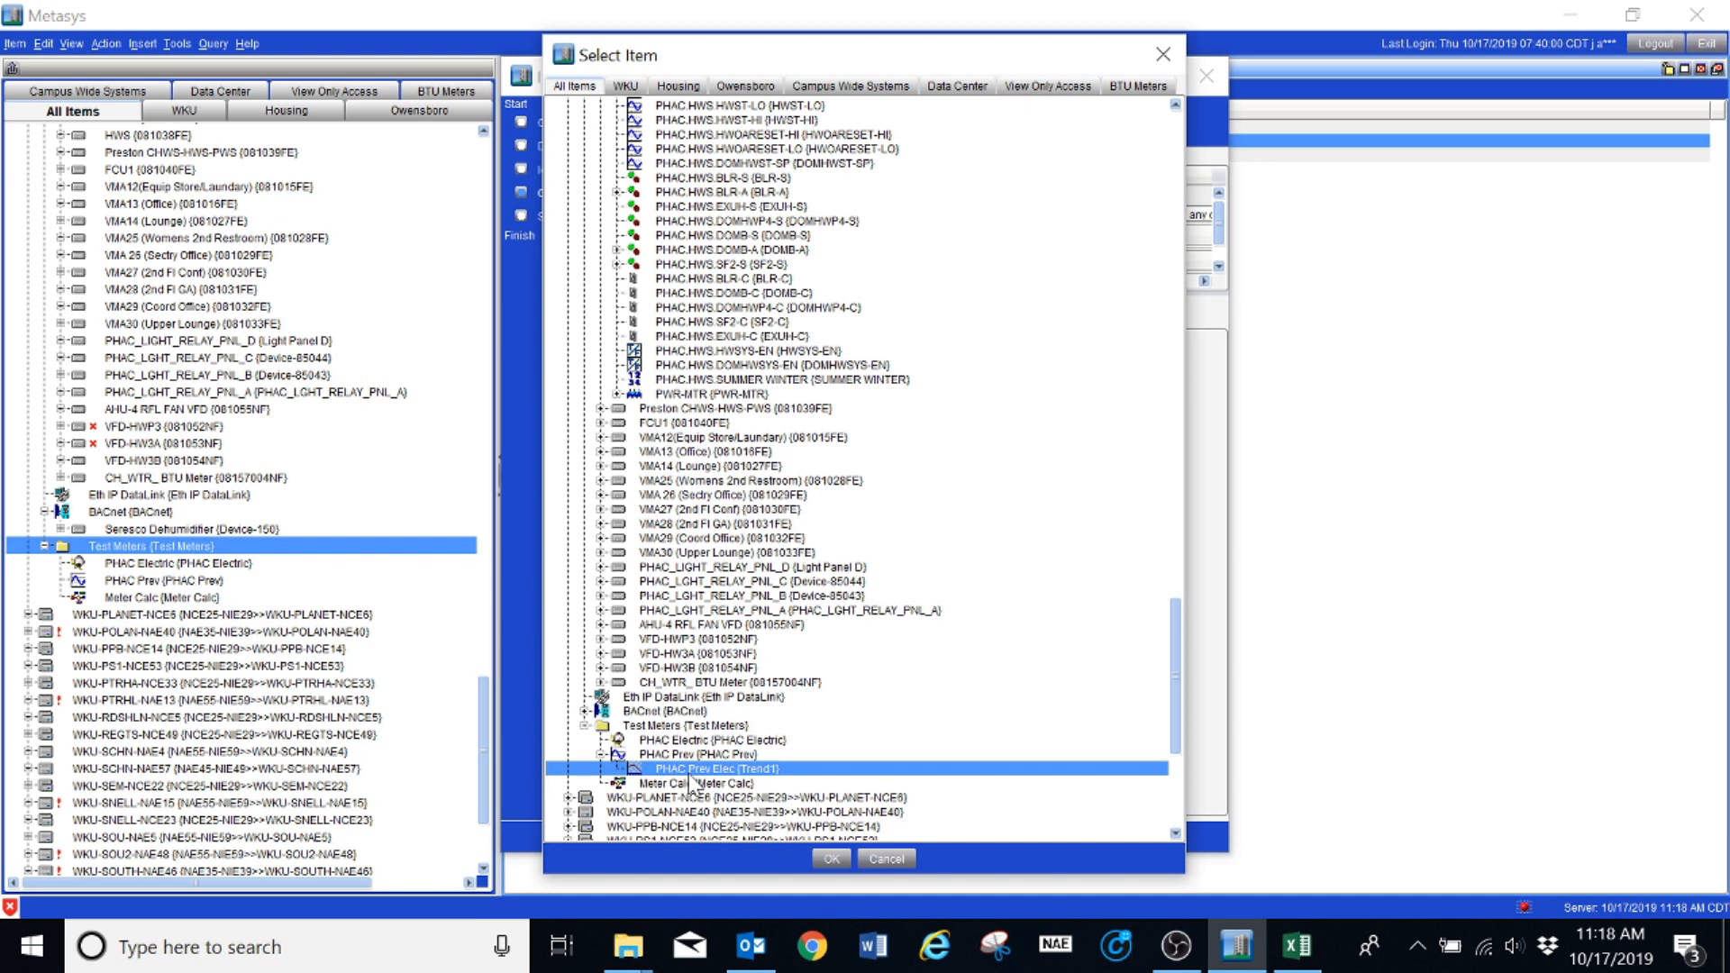
{"action": "left_click", "coordinate": [825, 858]}
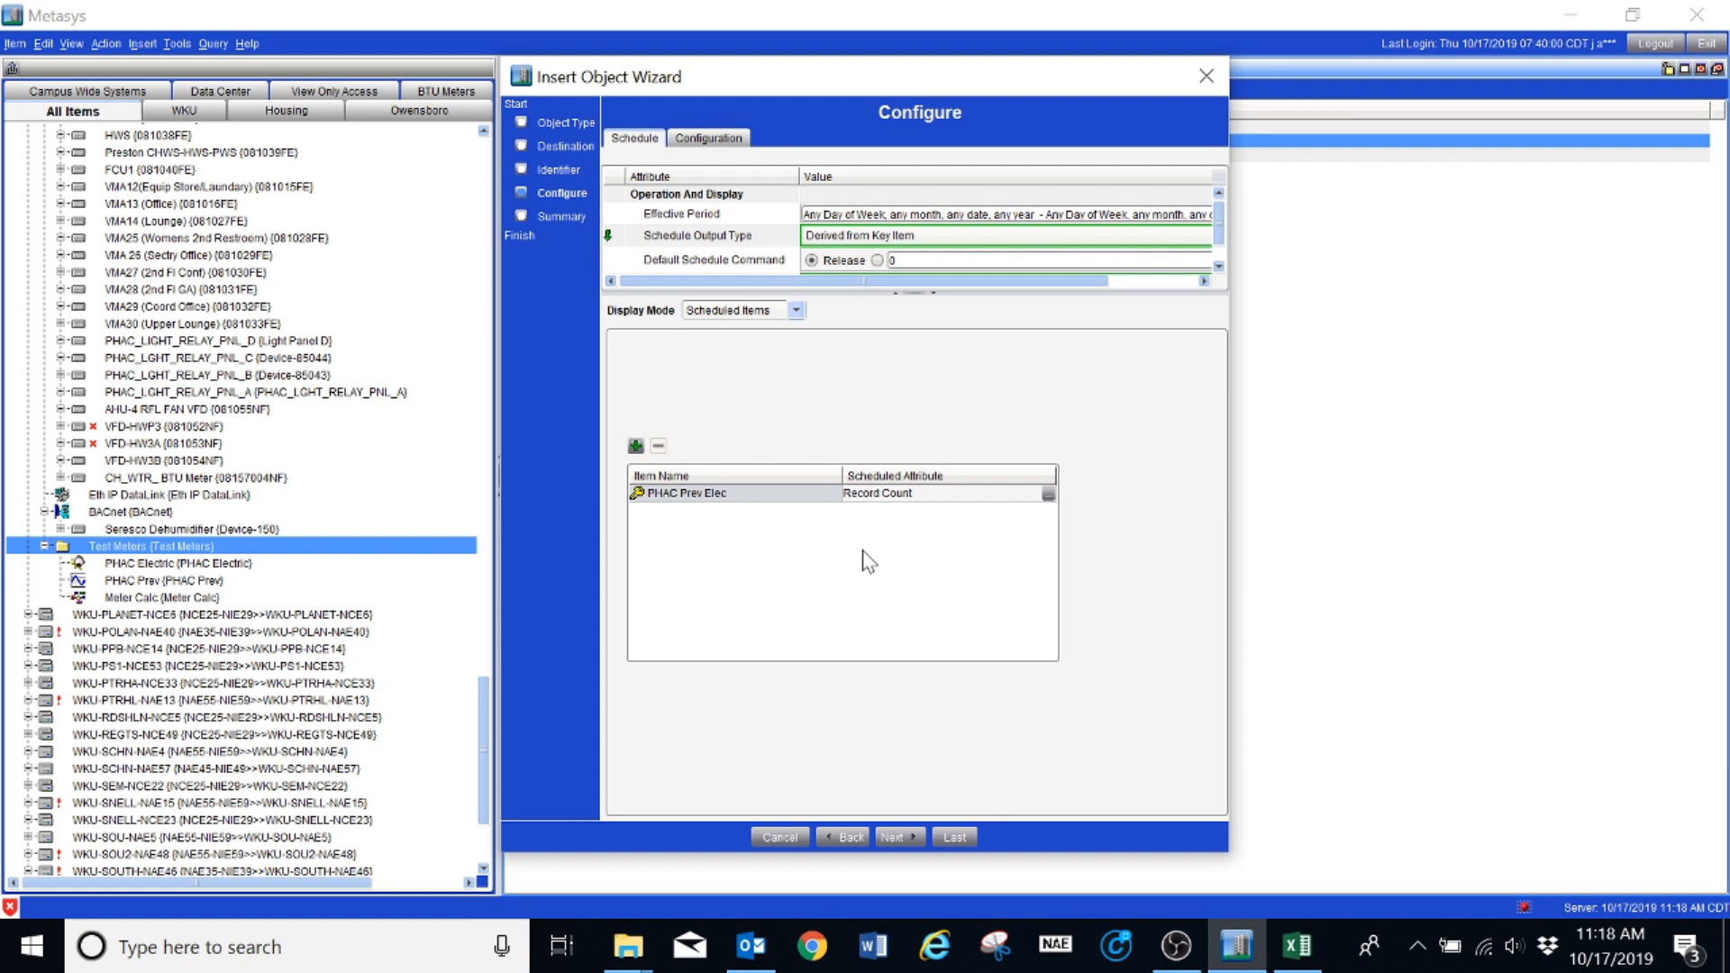
Change the scheduled attribute of PHAC Prev Elec to Enable and accept the key item attribute change.
{"action": "left_click", "coordinate": [1048, 495]}
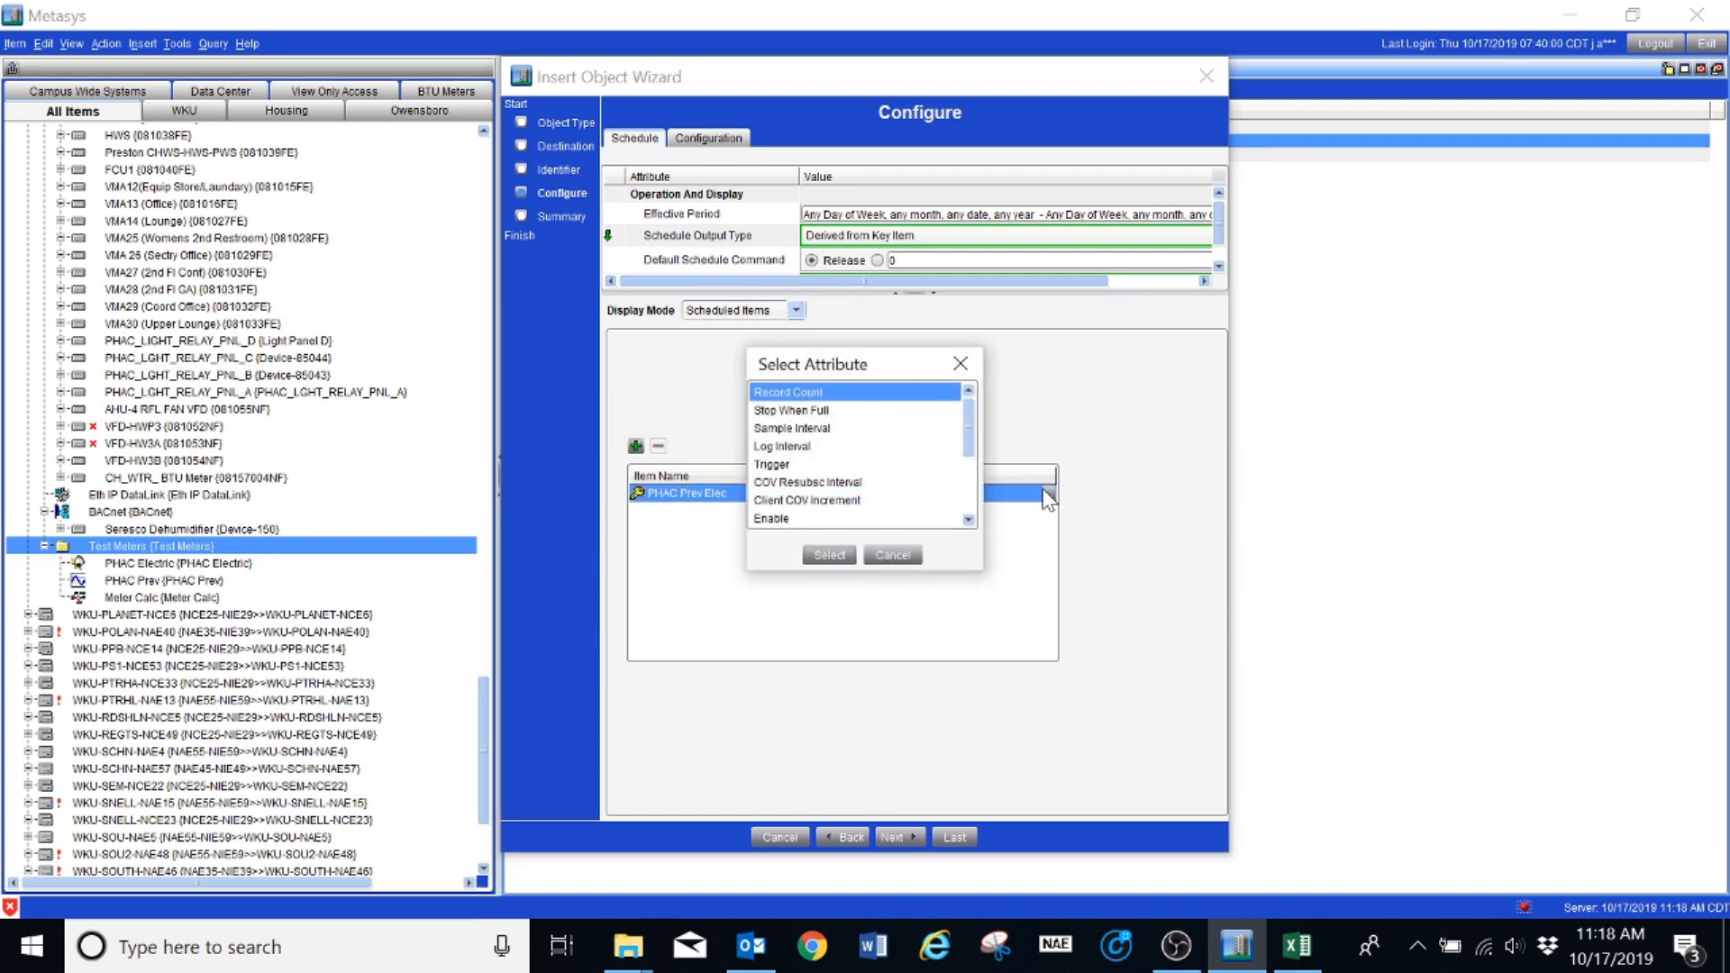
{"action": "left_click_drag", "start_coordinate": [807, 366], "coordinate": [762, 317]}
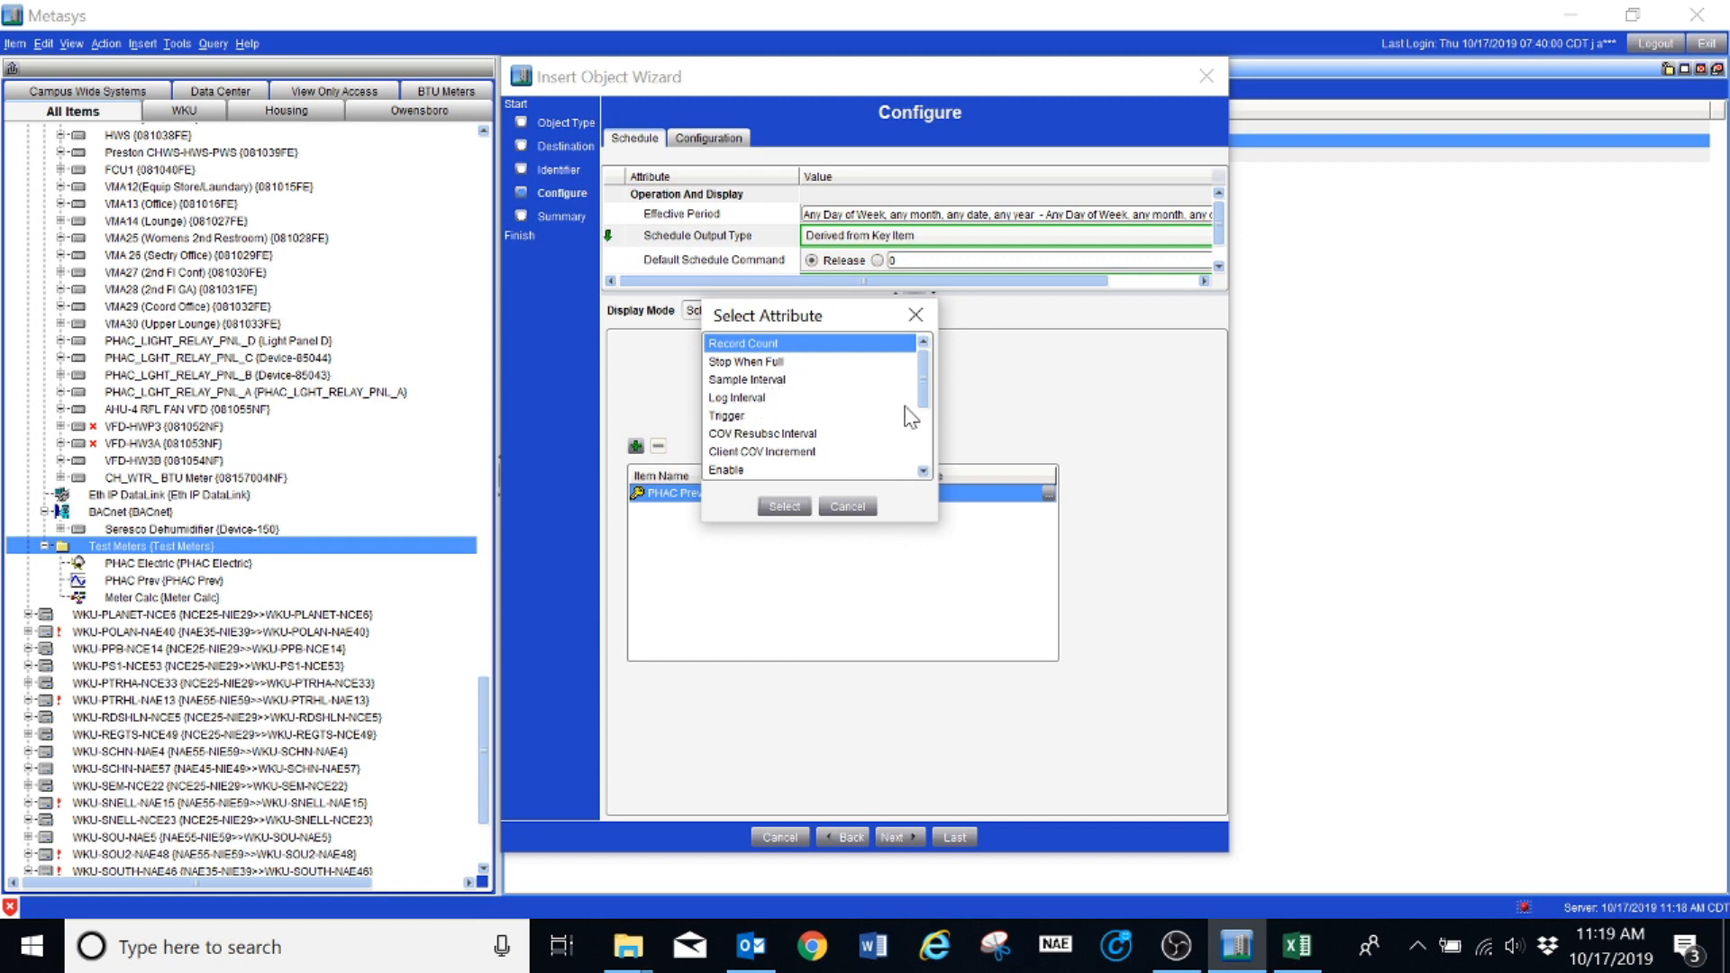
{"action": "scroll", "coordinate": [925, 412], "scroll_direction": "down", "scroll_amount": 1}
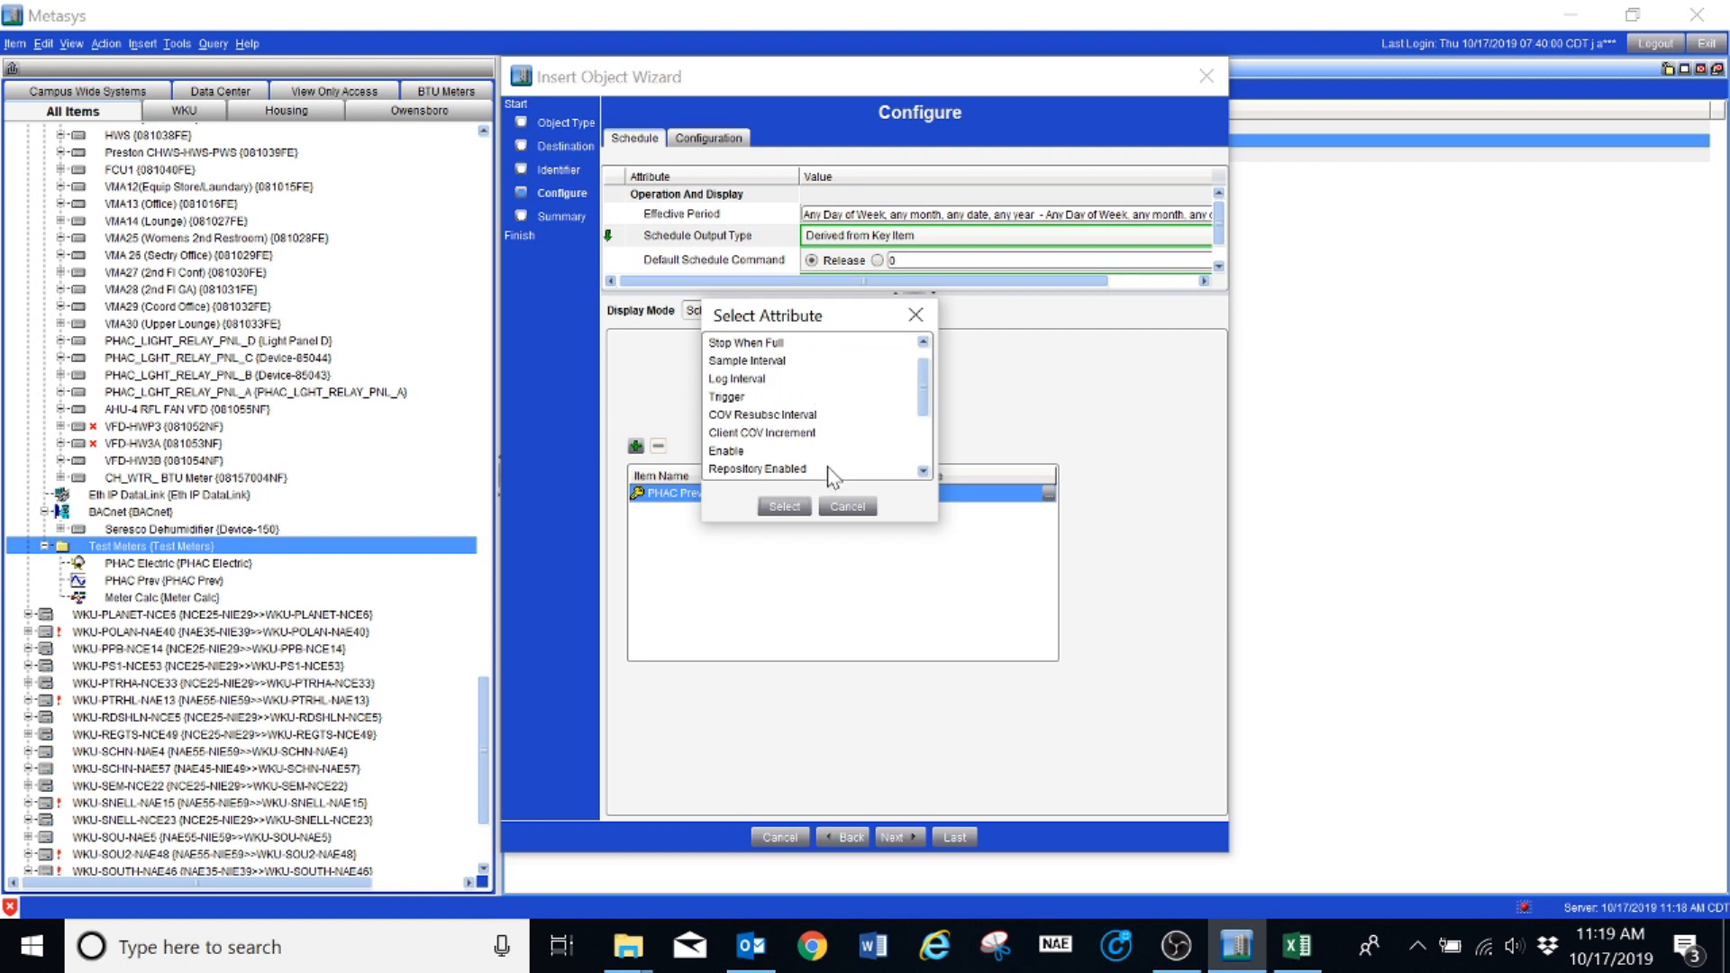
{"action": "mouse_move", "coordinate": [924, 402]}
{"action": "left_mouse_down"}
{"action": "mouse_move", "coordinate": [923, 450]}
{"action": "mouse_move", "coordinate": [927, 400]}
{"action": "left_mouse_up"}
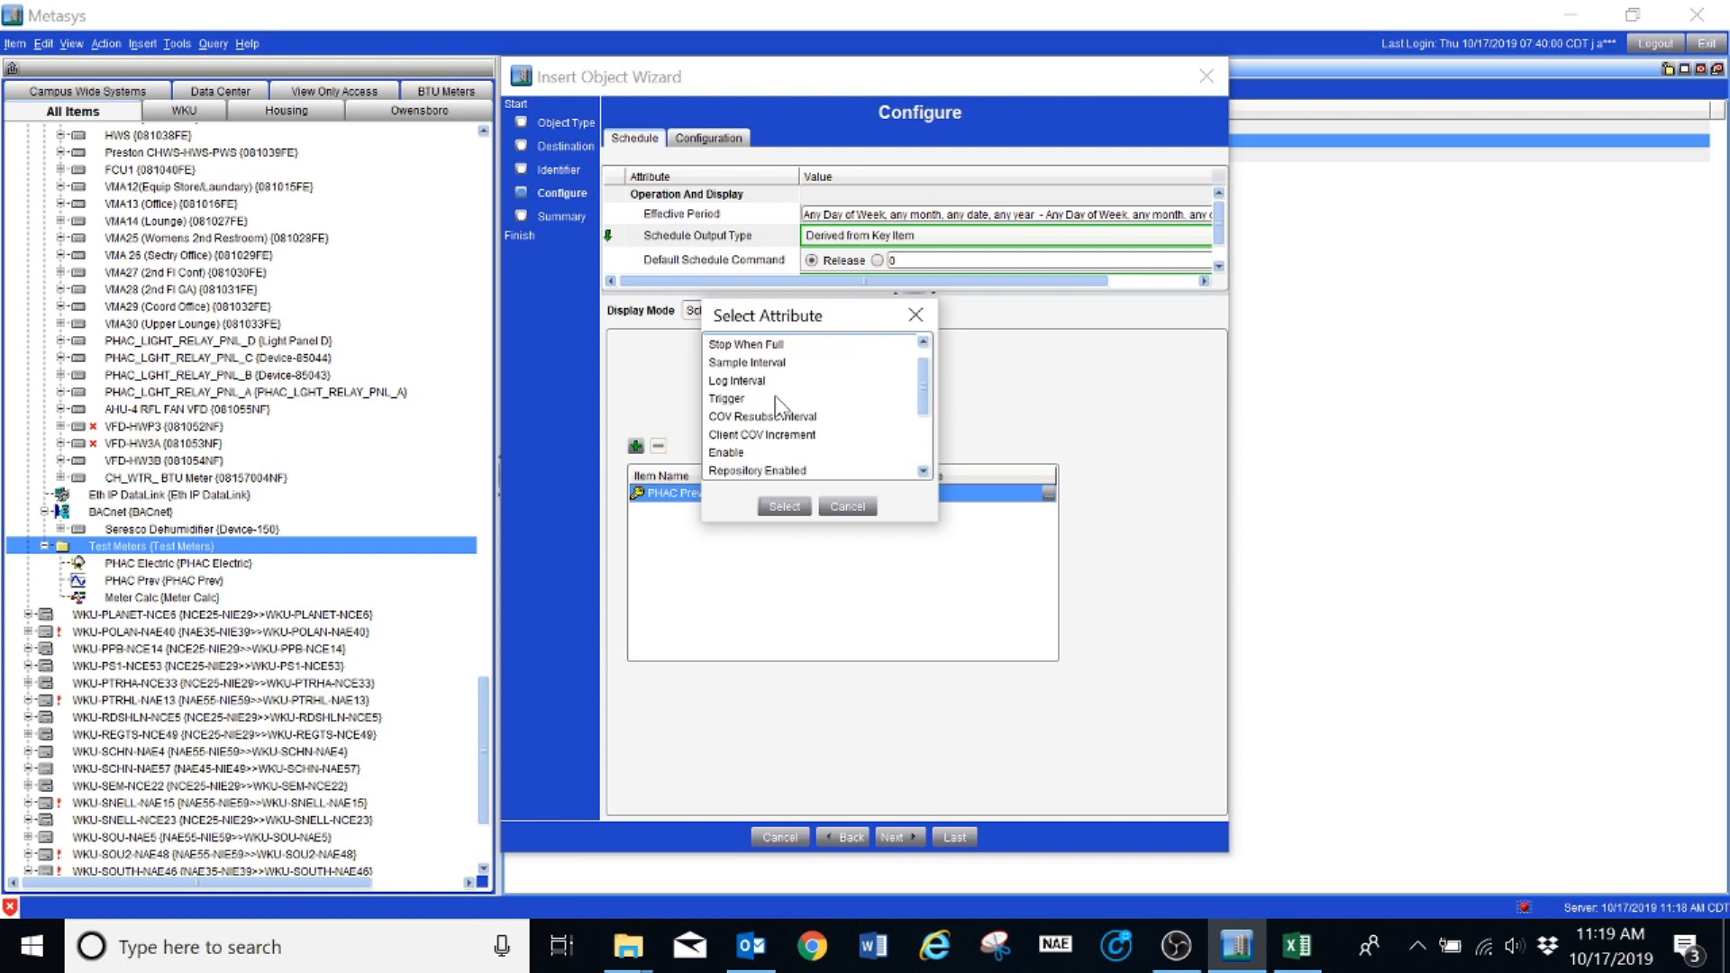
{"action": "left_click", "coordinate": [731, 453]}
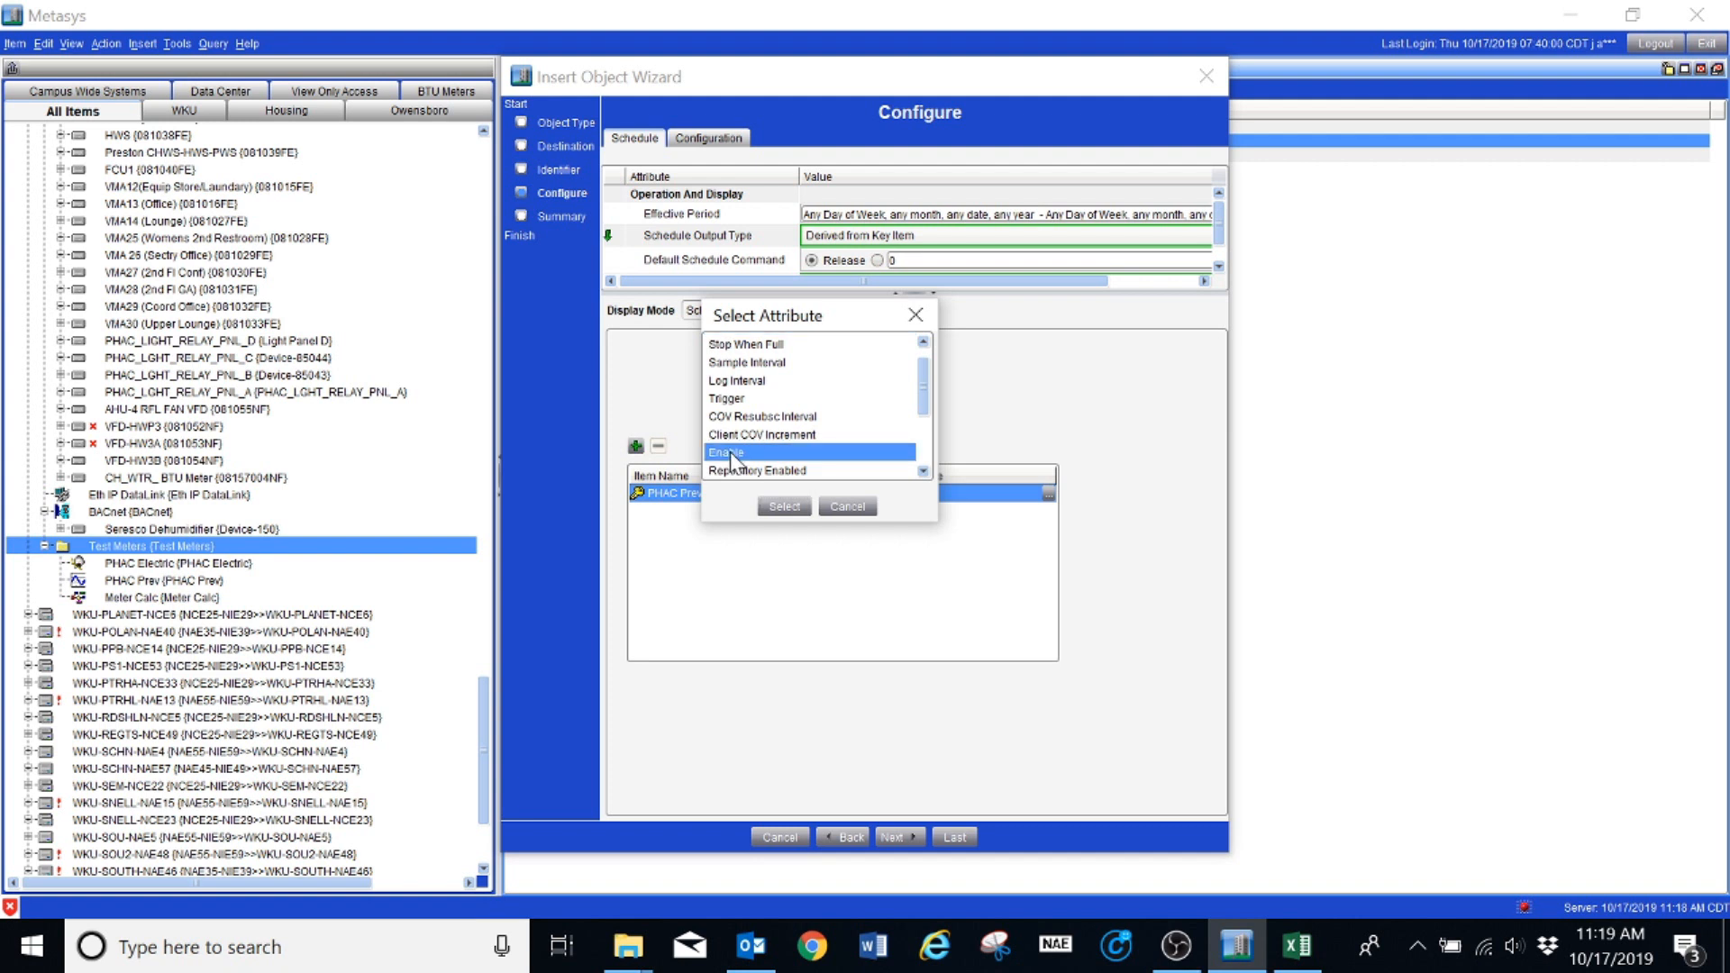
{"action": "left_click", "coordinate": [782, 507]}
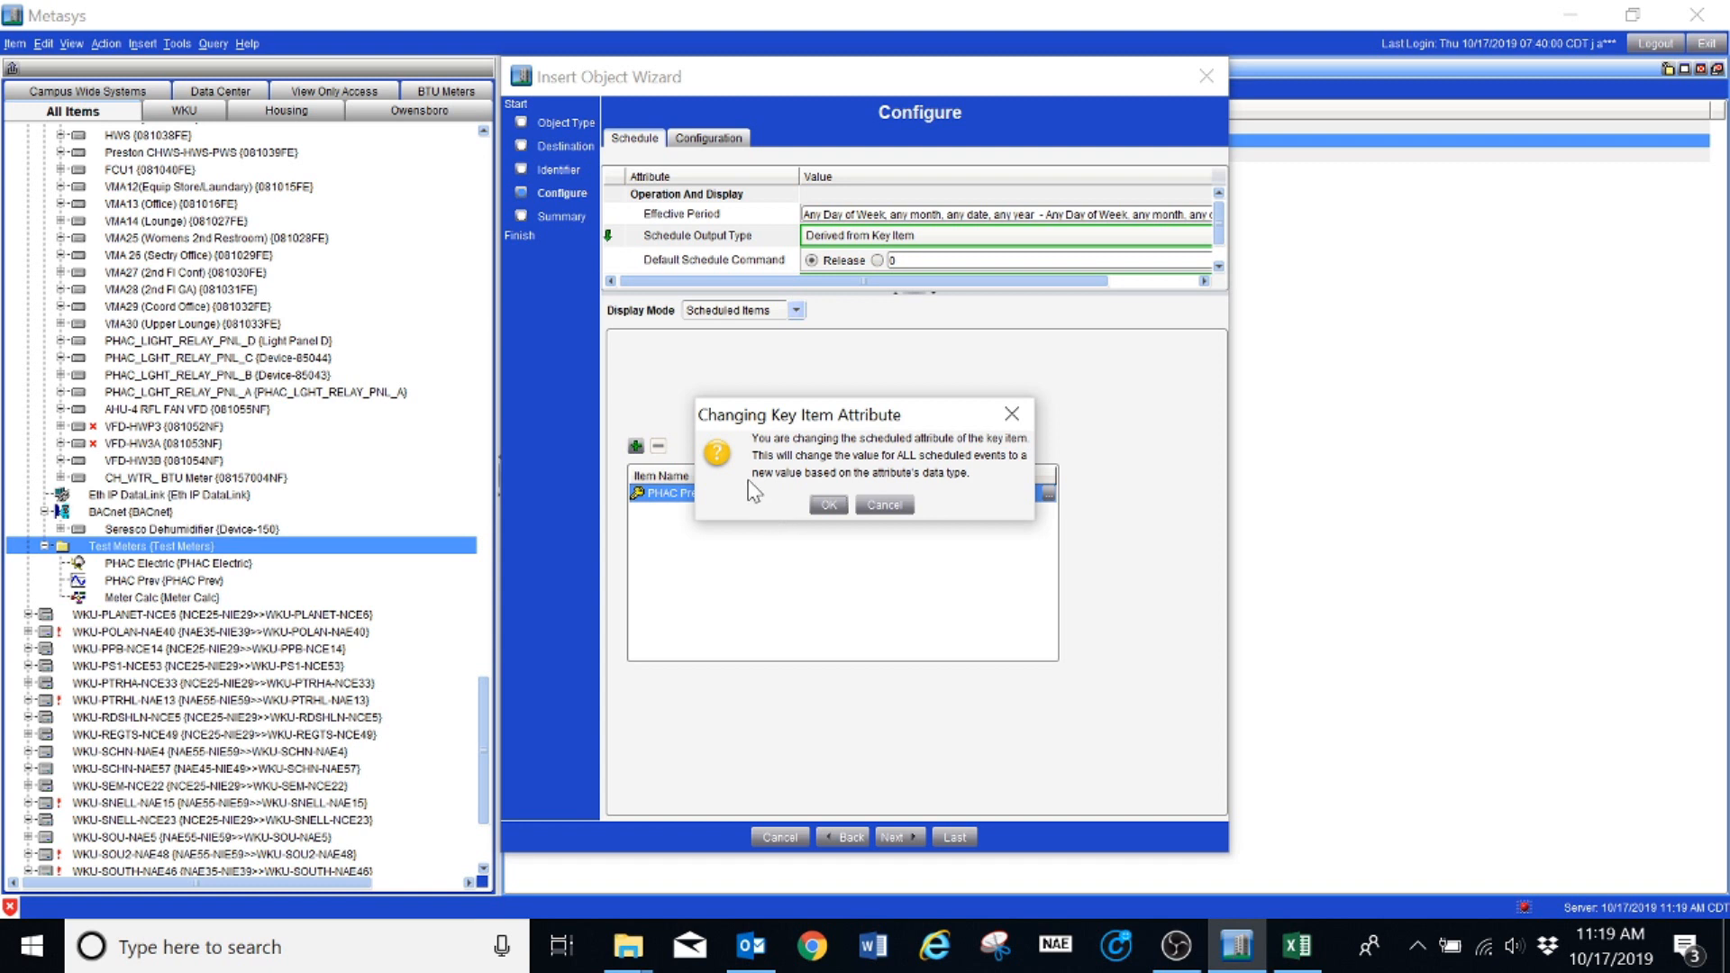
{"action": "left_click", "coordinate": [822, 506]}
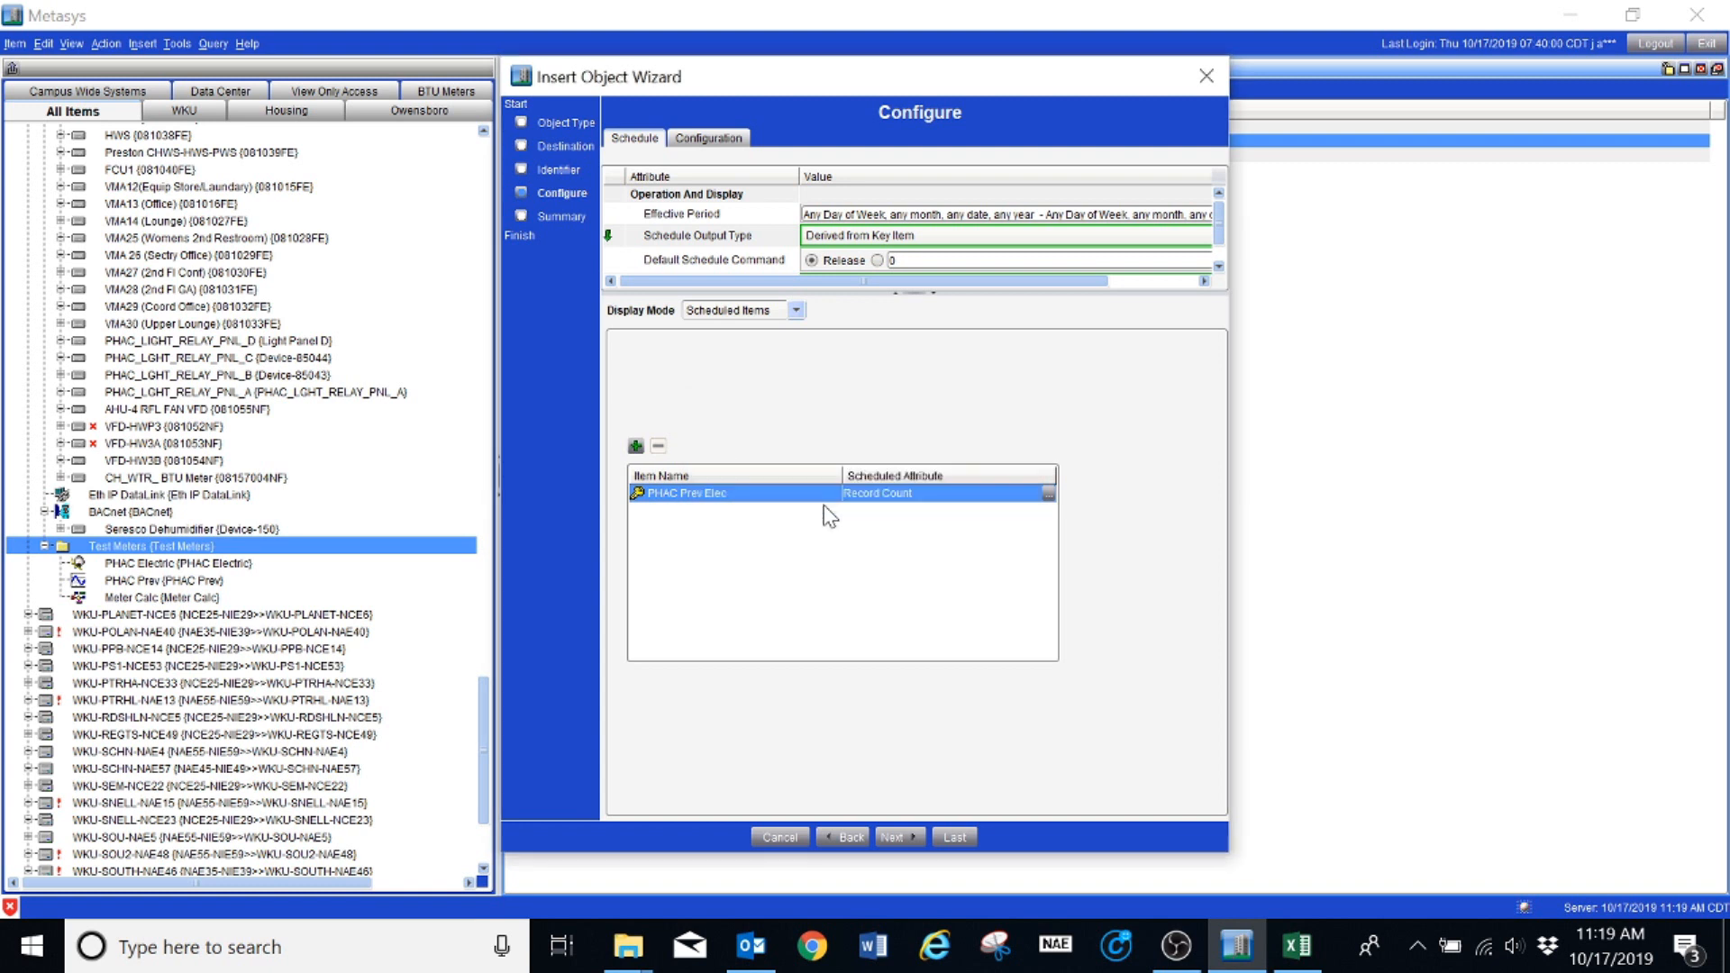
Set the default schedule command to False and add a weekly schedule event of False at 00:00 for all days.
{"action": "left_click", "coordinate": [878, 260]}
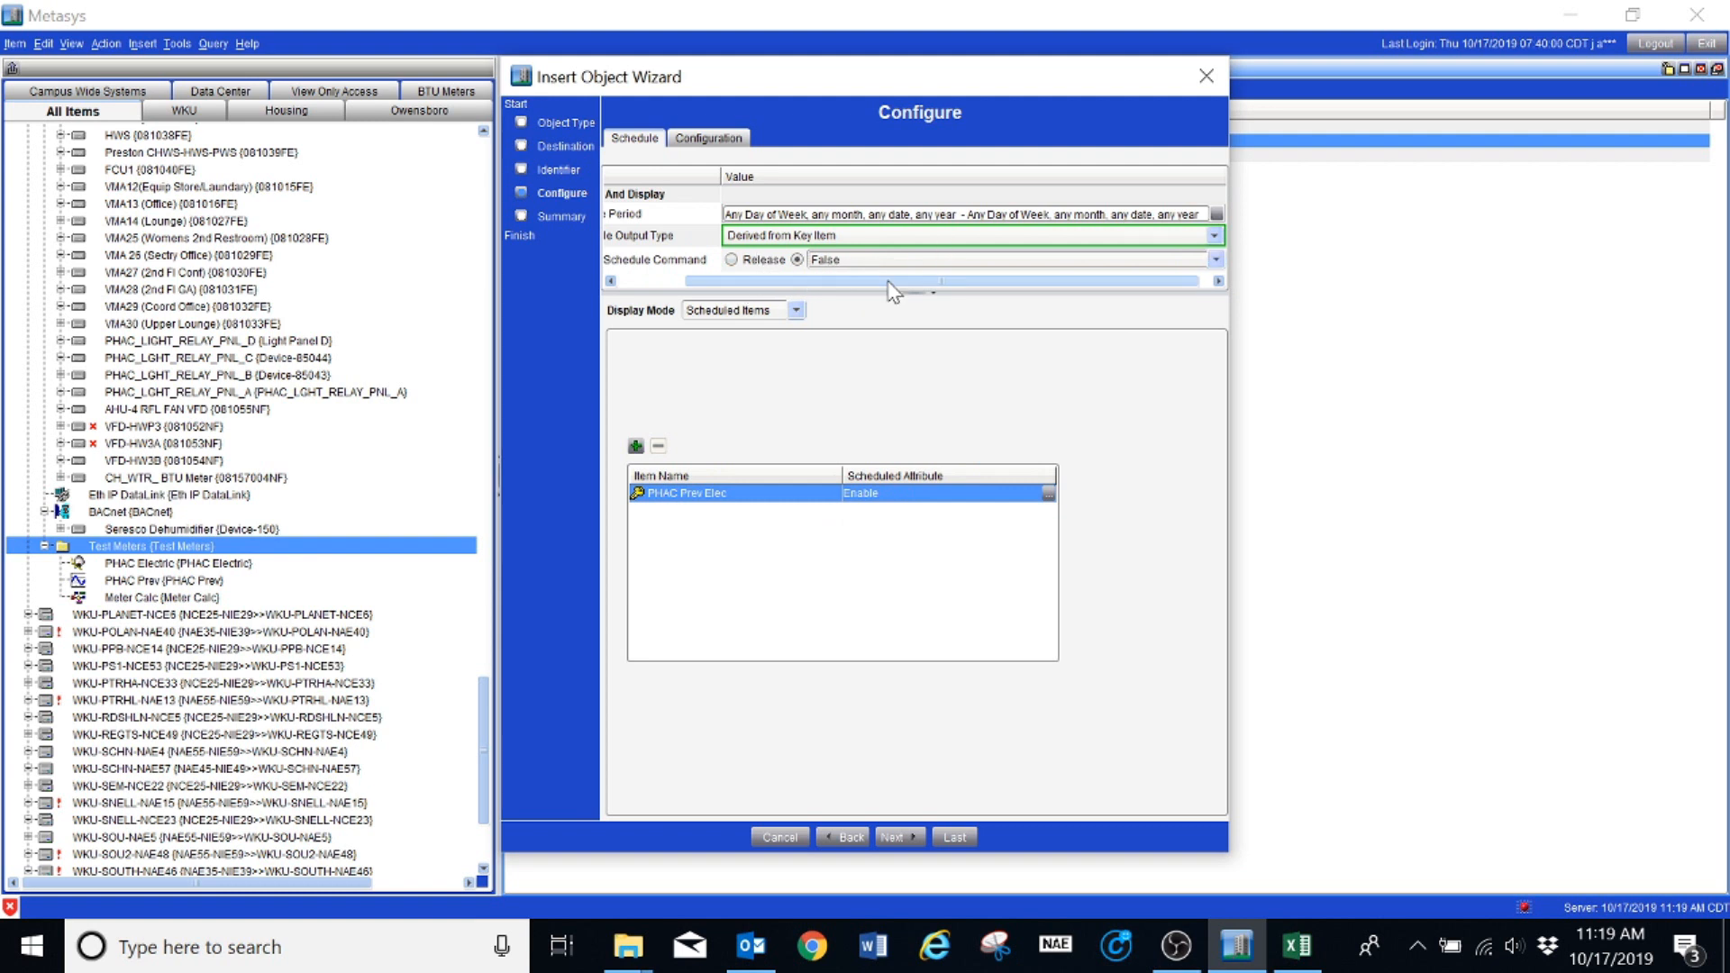
{"action": "left_click", "coordinate": [797, 310]}
{"action": "left_click", "coordinate": [775, 340]}
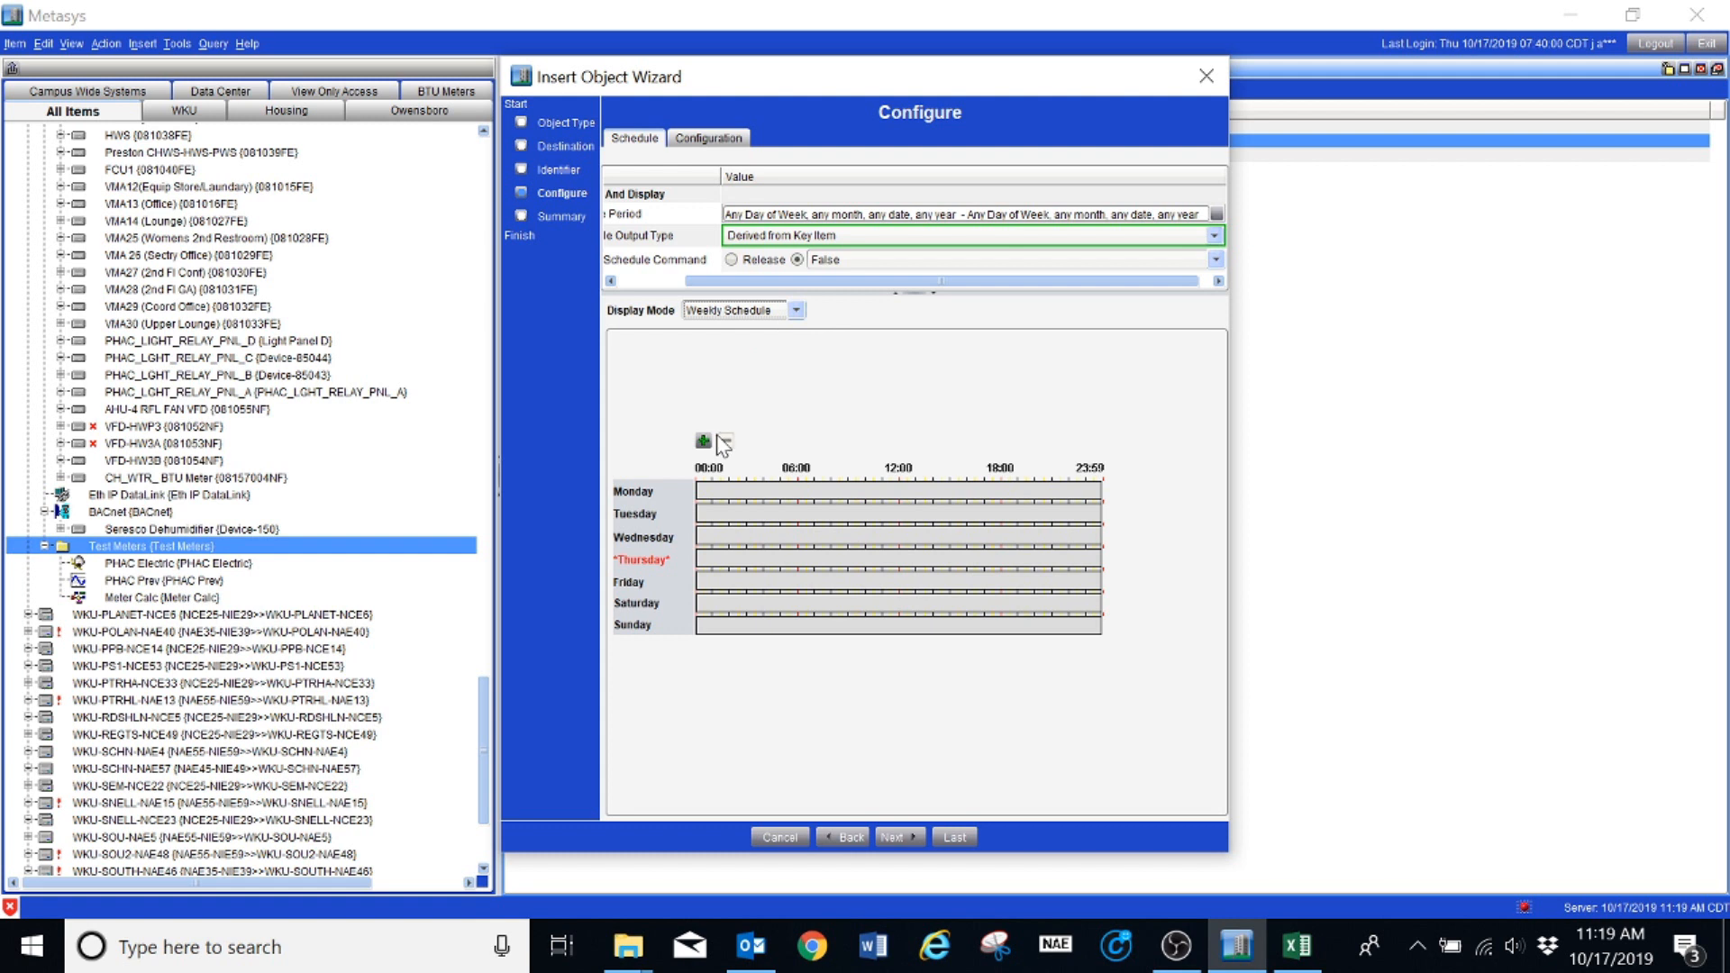
{"action": "left_click", "coordinate": [704, 440]}
{"action": "left_click", "coordinate": [891, 450]}
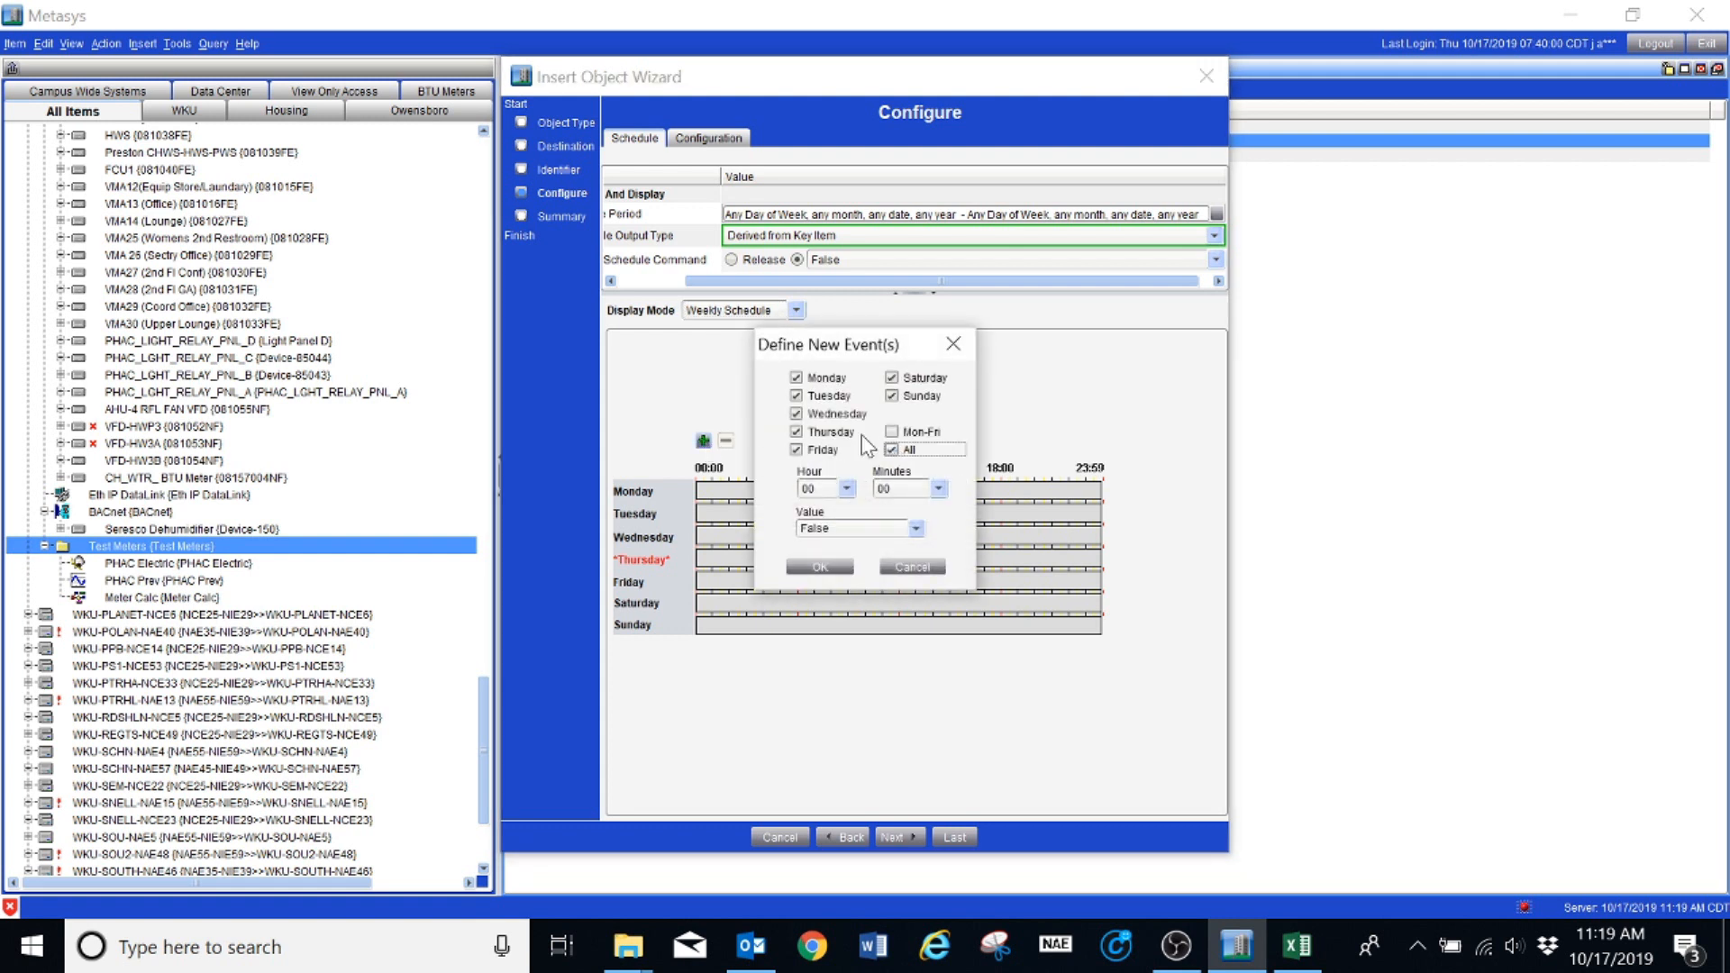
{"action": "left_click", "coordinate": [811, 567]}
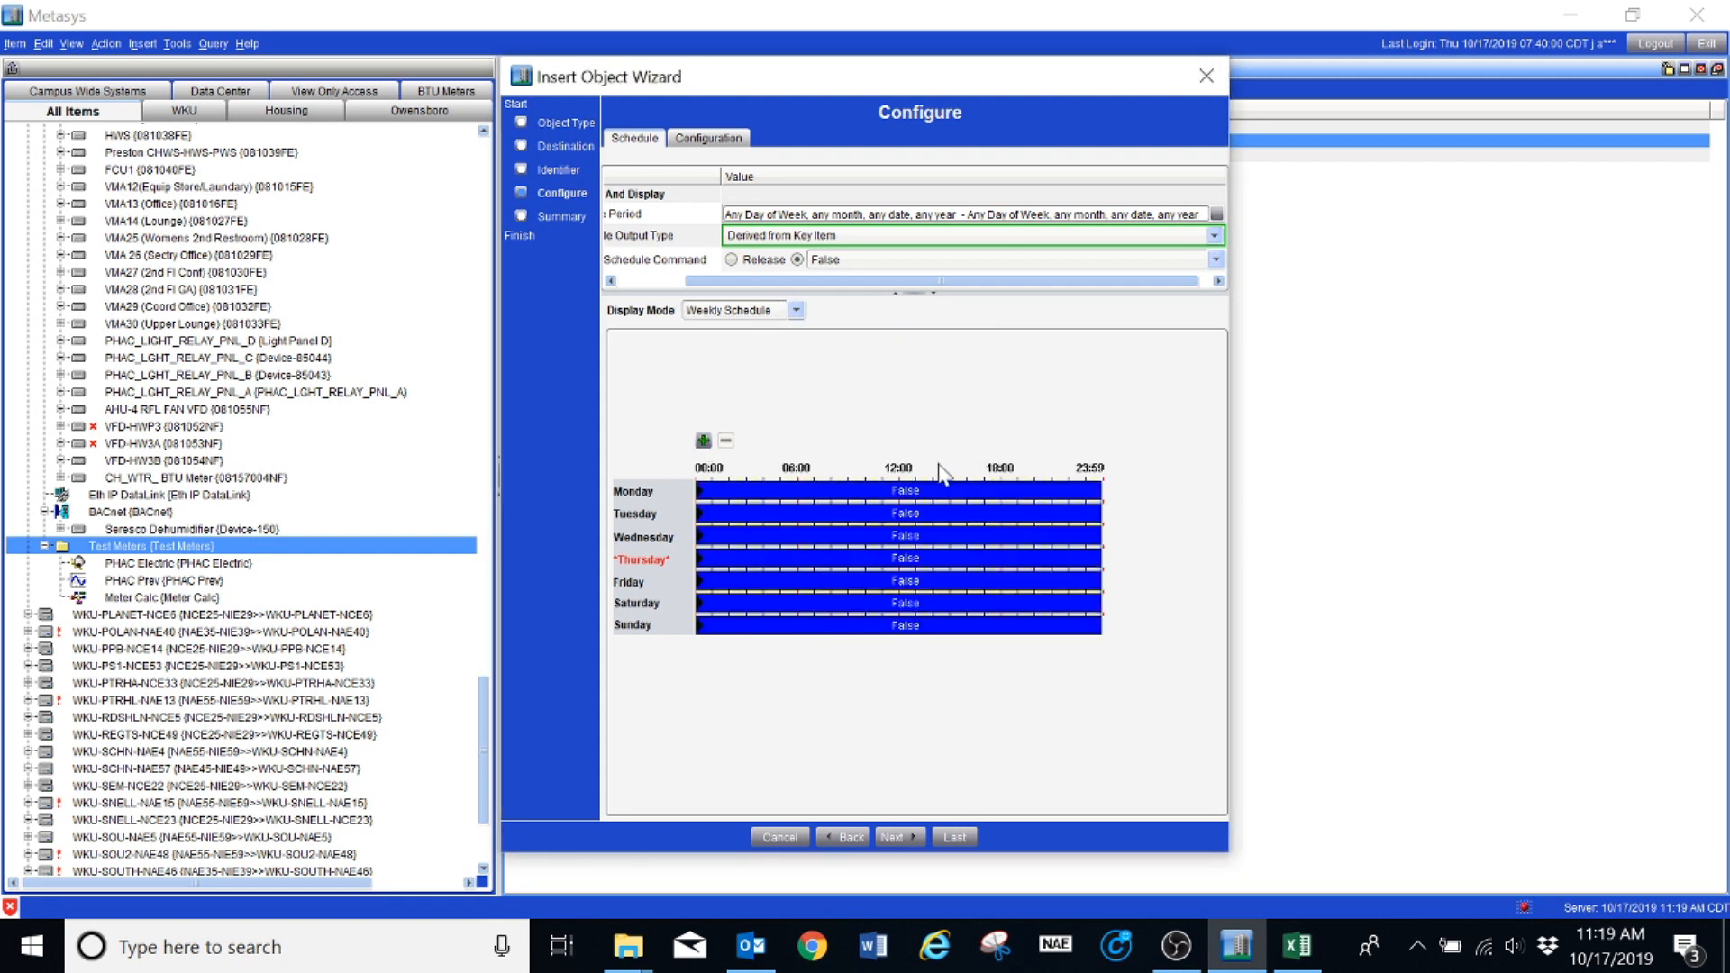
Start a new date-based exception in the exception schedule with its month set to any.
{"action": "left_click", "coordinate": [730, 313]}
{"action": "left_click", "coordinate": [734, 352]}
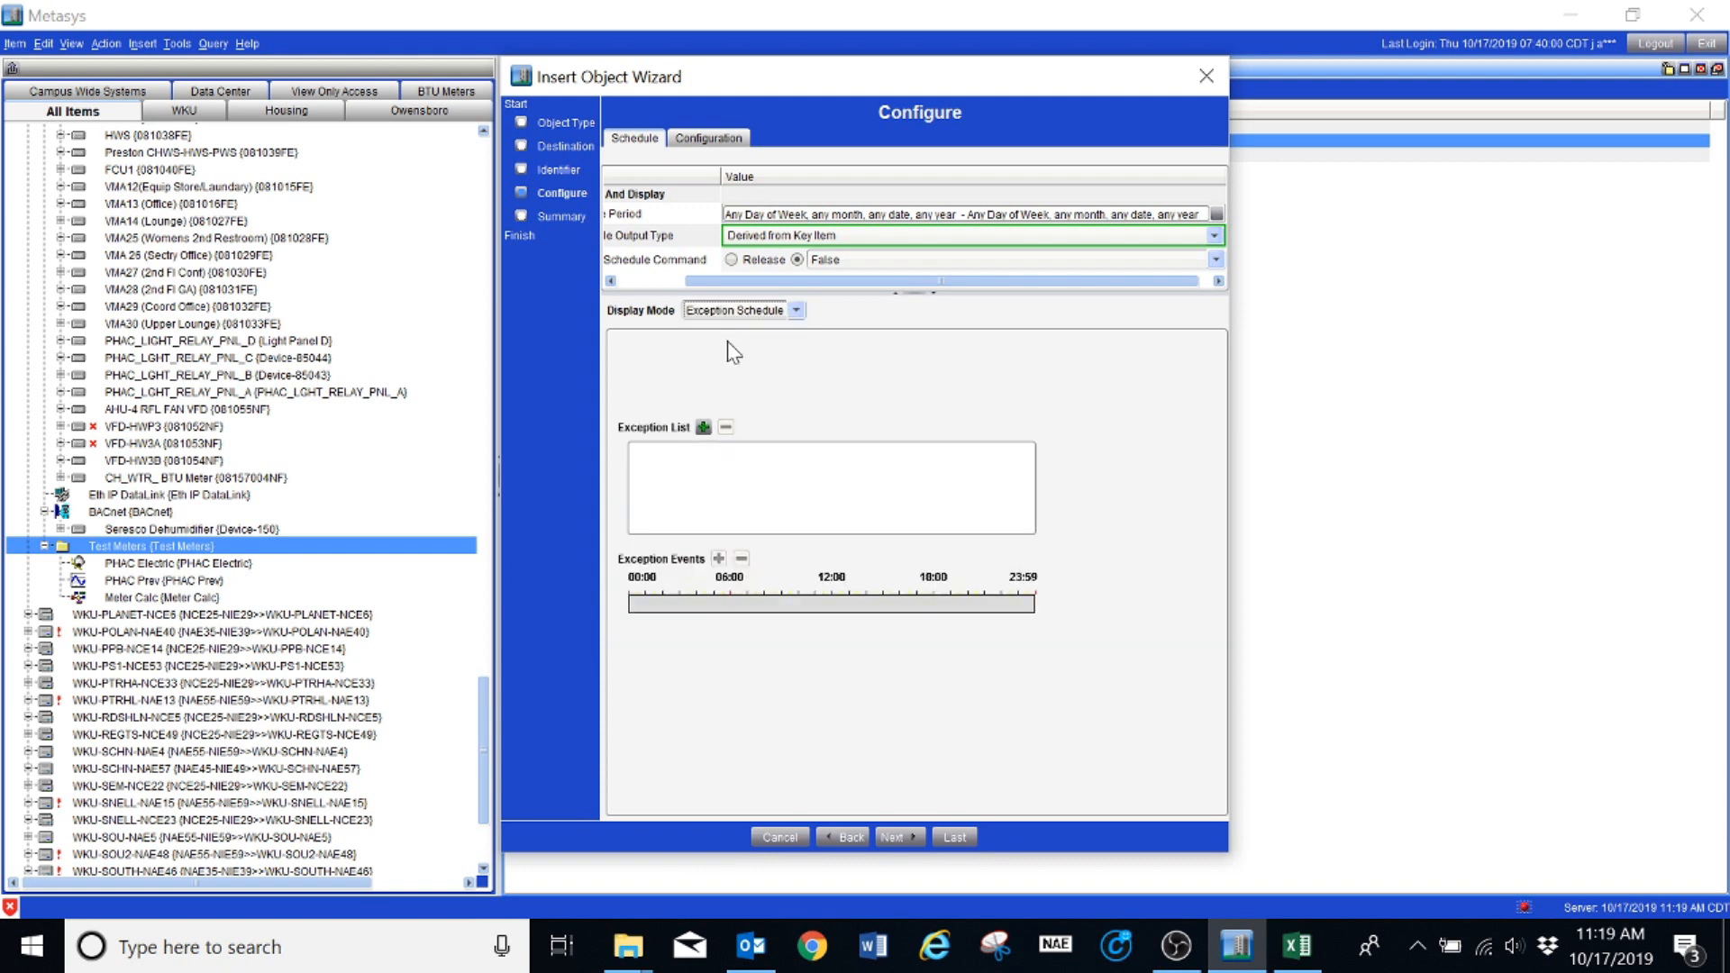
{"action": "left_click", "coordinate": [703, 428]}
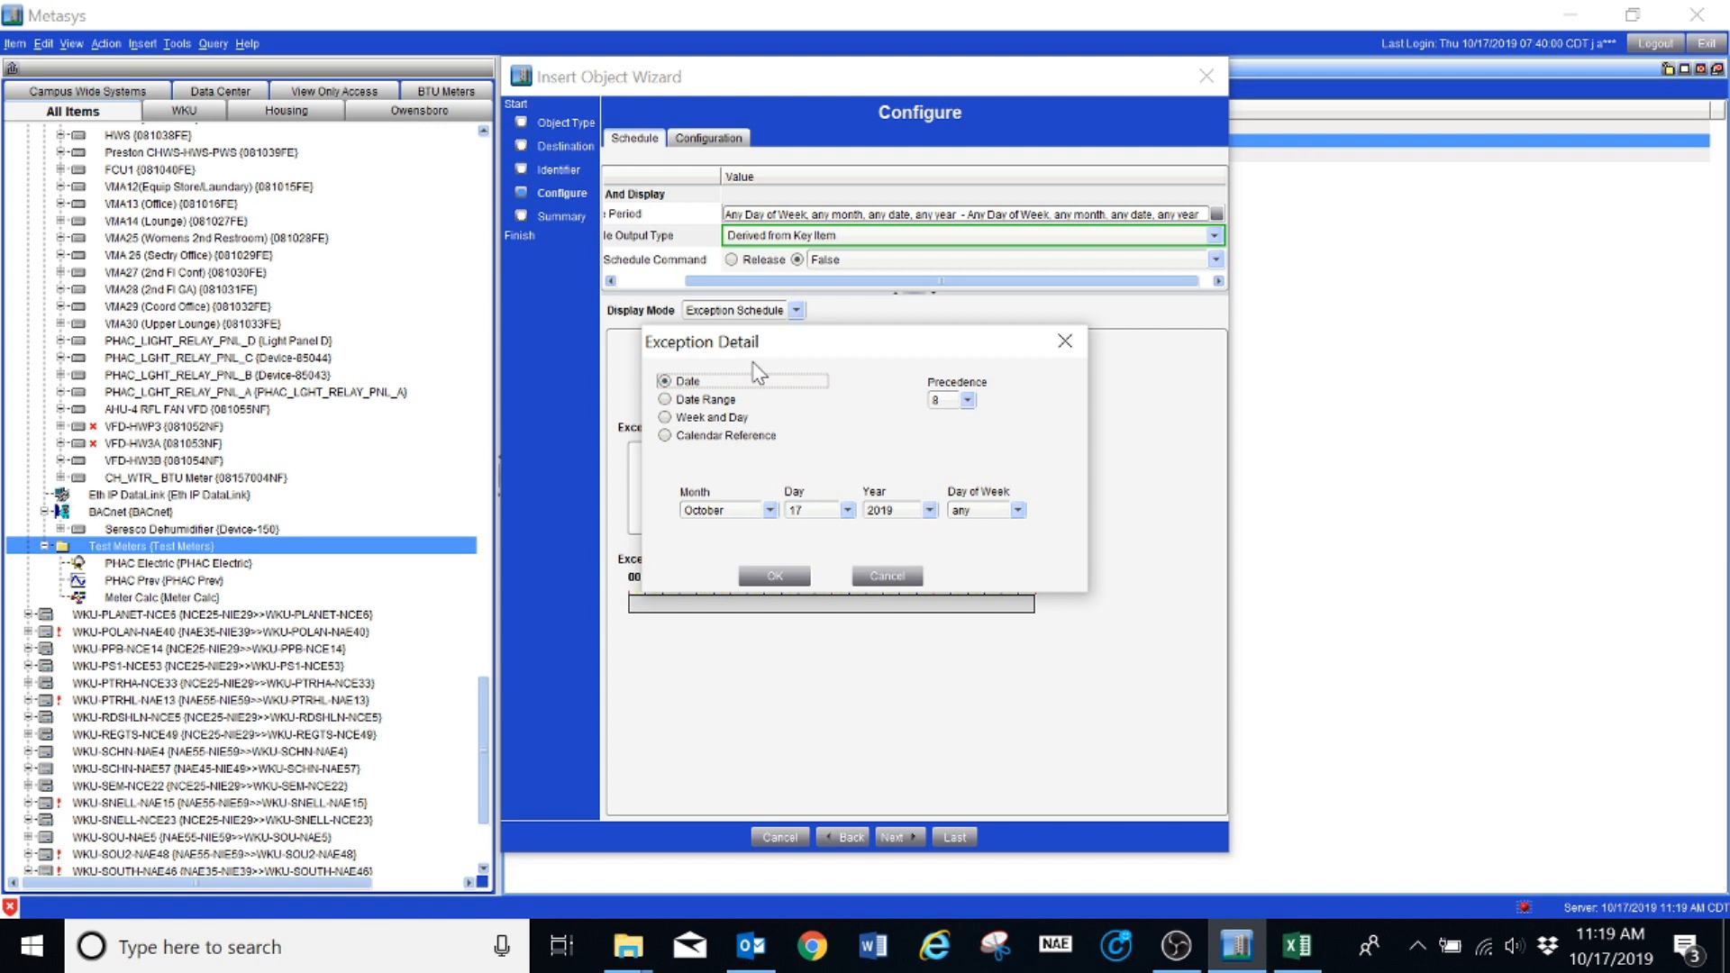
{"action": "left_click_drag", "start_coordinate": [759, 347], "coordinate": [761, 258]}
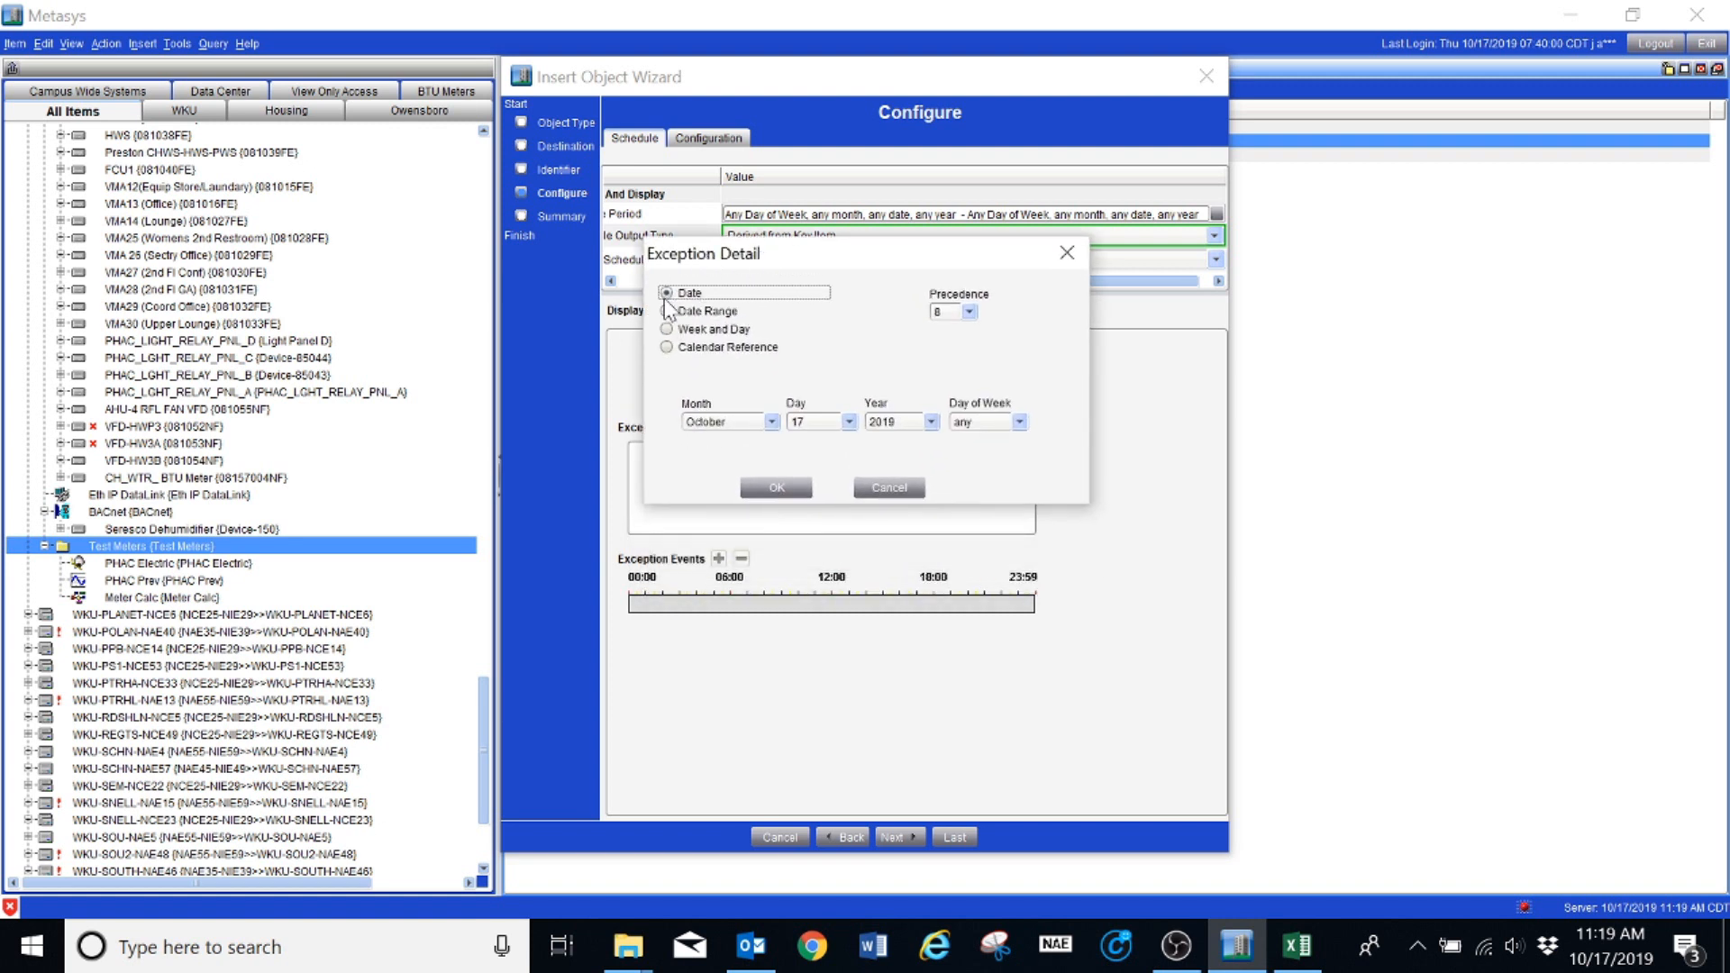
{"action": "left_click", "coordinate": [772, 421]}
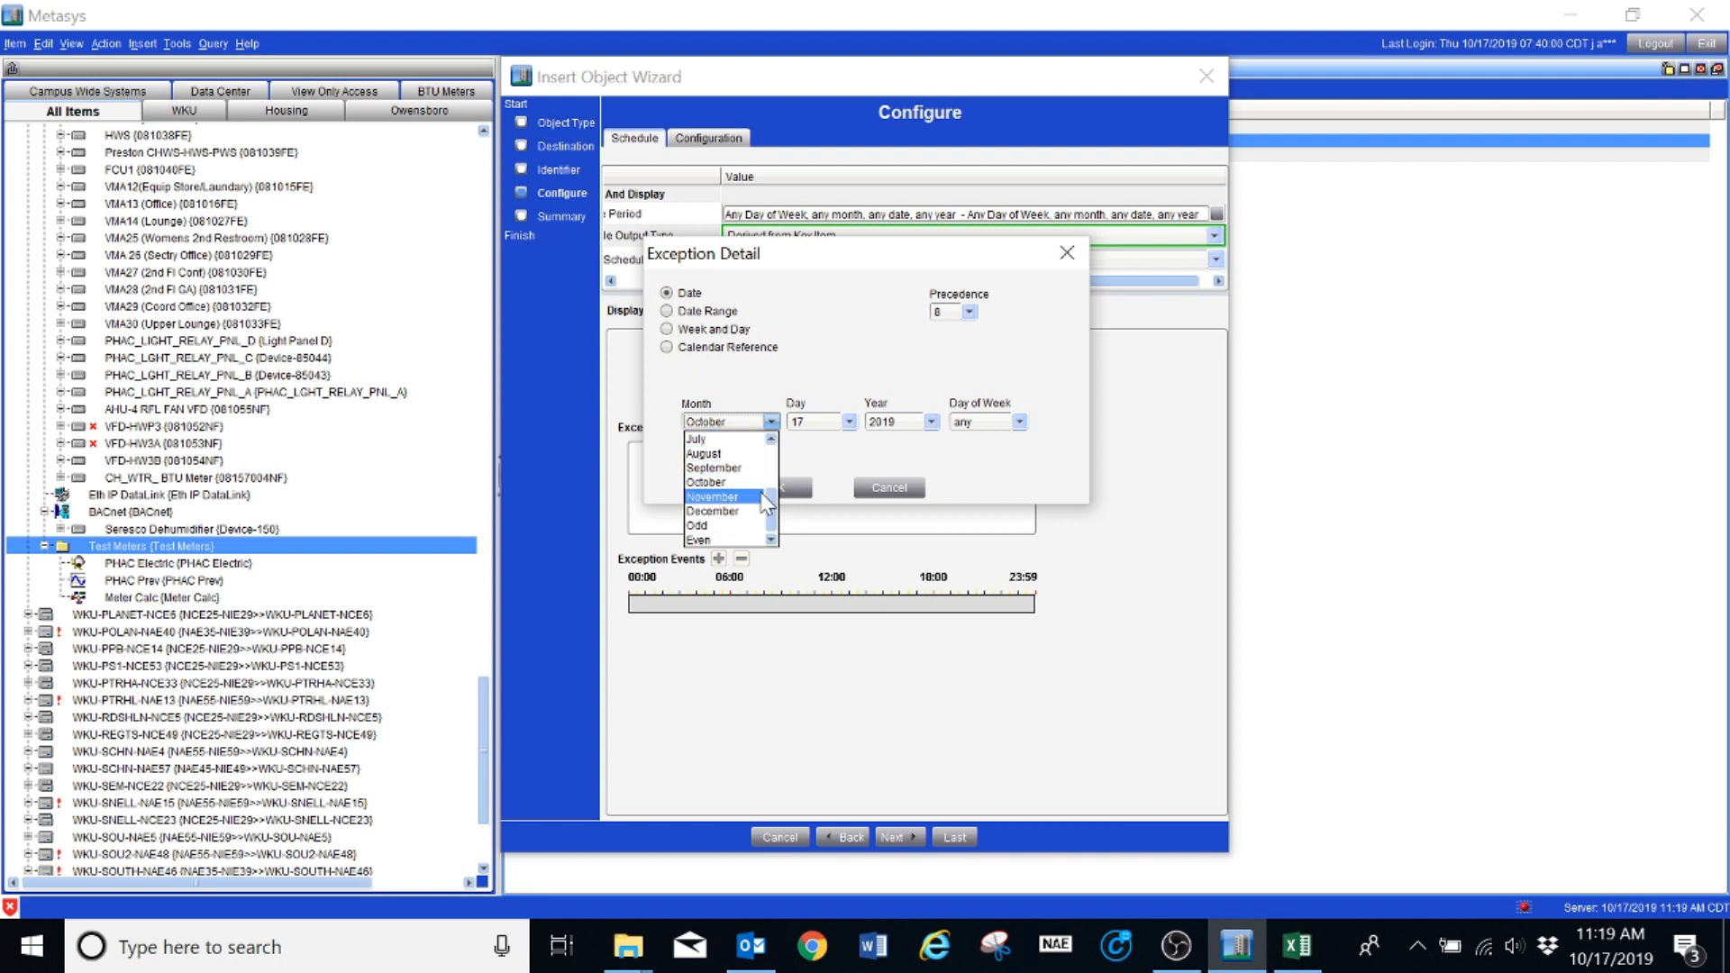
{"action": "left_click_drag", "start_coordinate": [771, 504], "coordinate": [773, 455]}
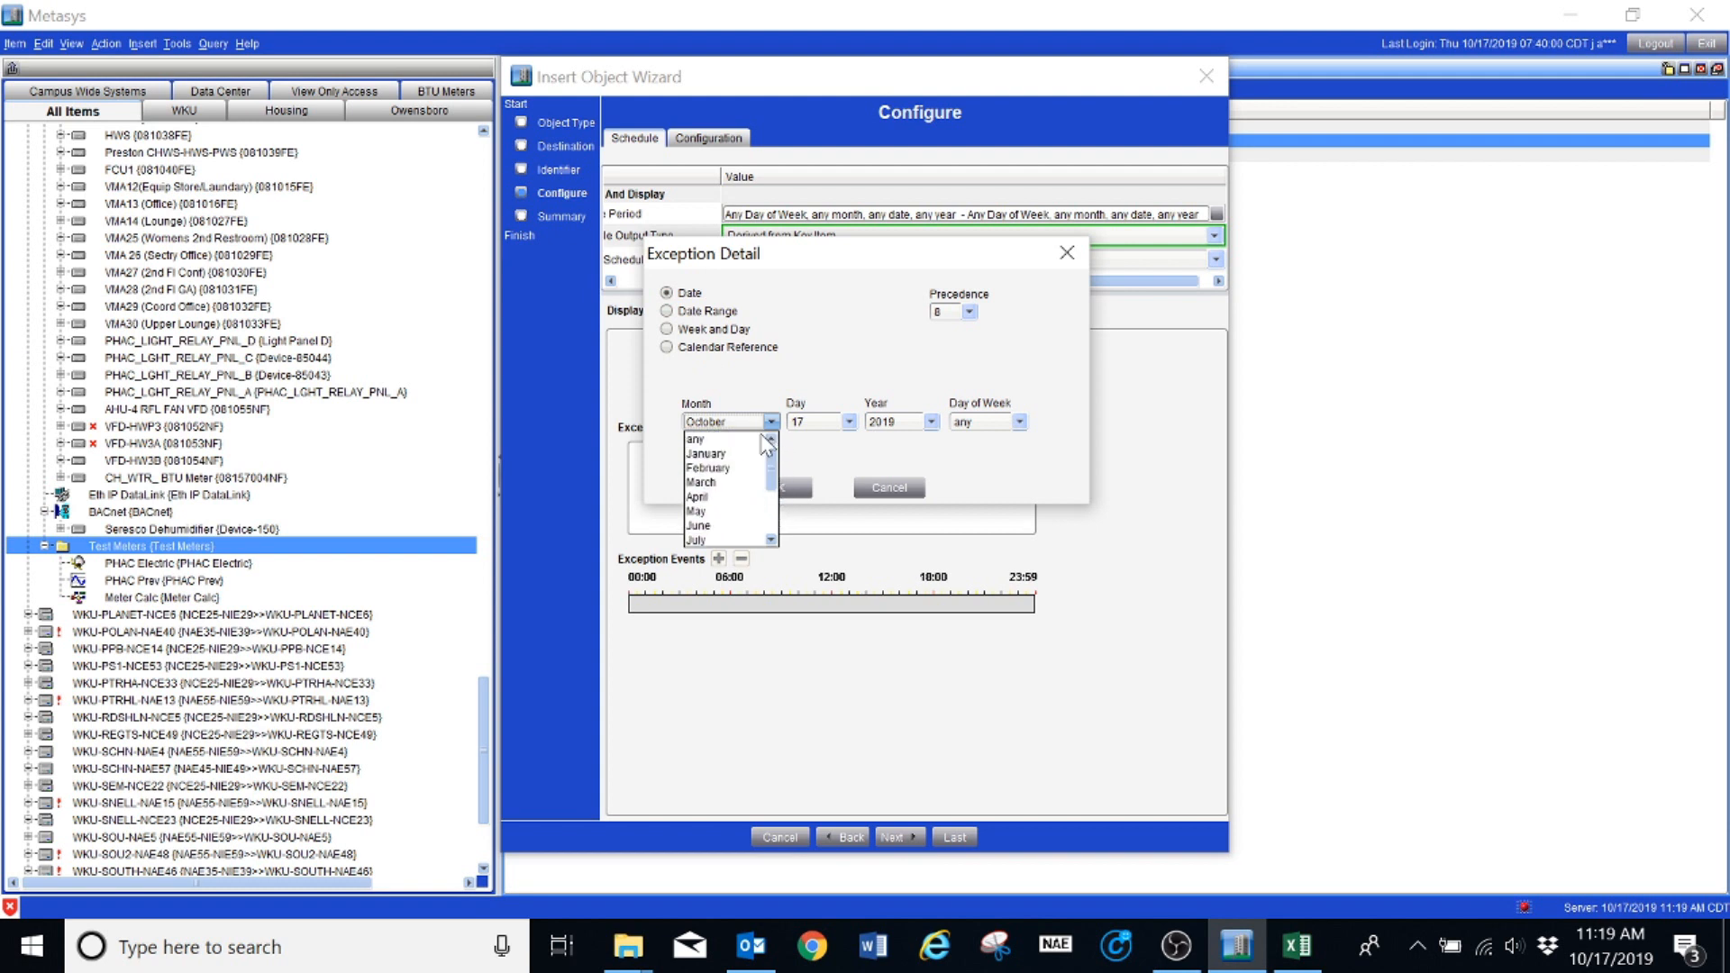
{"action": "left_click", "coordinate": [740, 439]}
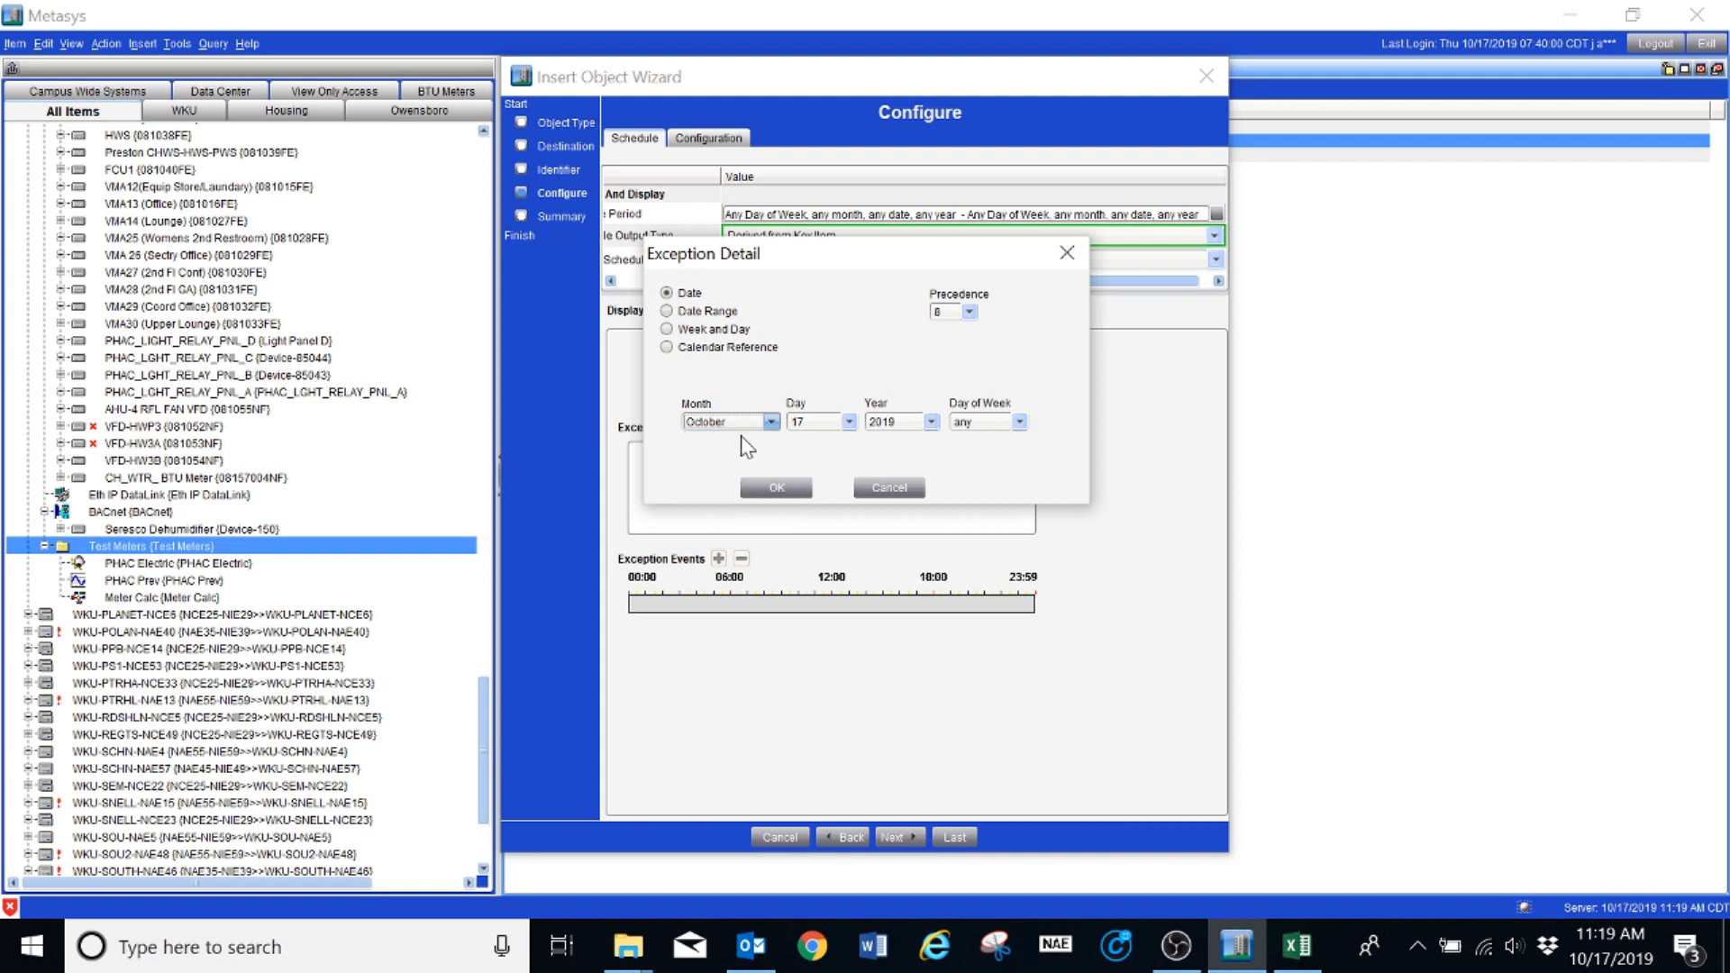
Set the exception's day to Last and its year to any, and add it to the exception list.
{"action": "left_click", "coordinate": [848, 423]}
{"action": "left_click_drag", "start_coordinate": [848, 496], "coordinate": [849, 524]}
{"action": "left_click", "coordinate": [801, 511]}
{"action": "left_click", "coordinate": [898, 424]}
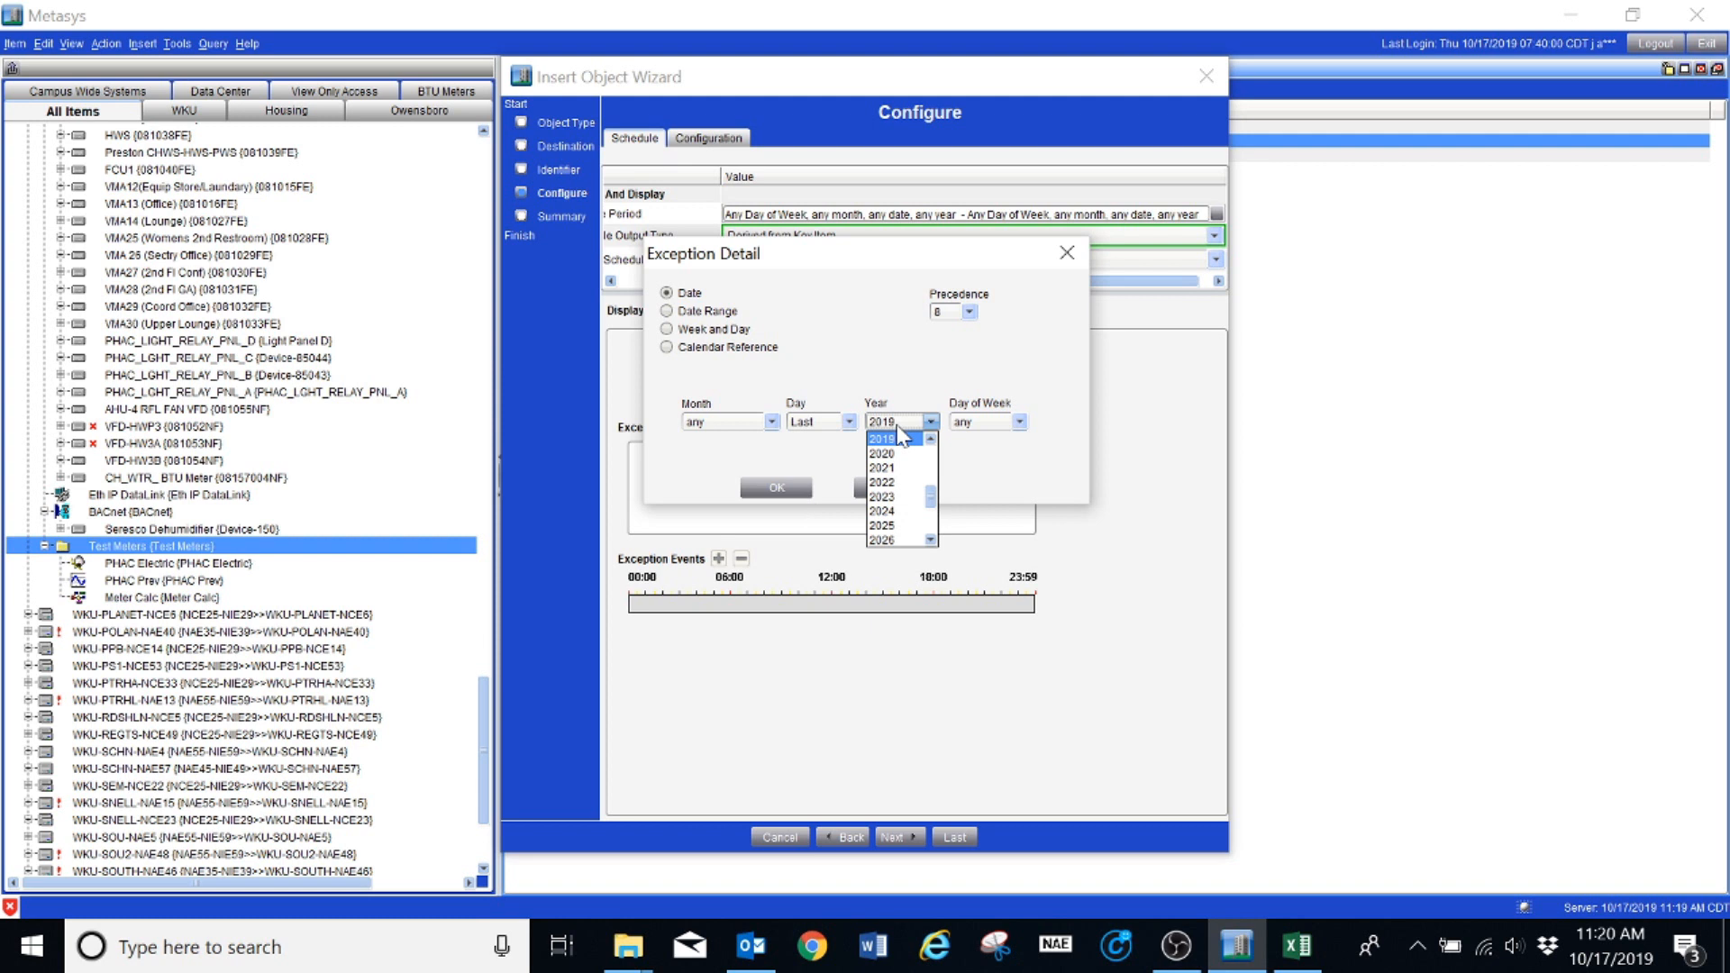
{"action": "left_click_drag", "start_coordinate": [930, 493], "coordinate": [931, 438]}
{"action": "left_click", "coordinate": [894, 439]}
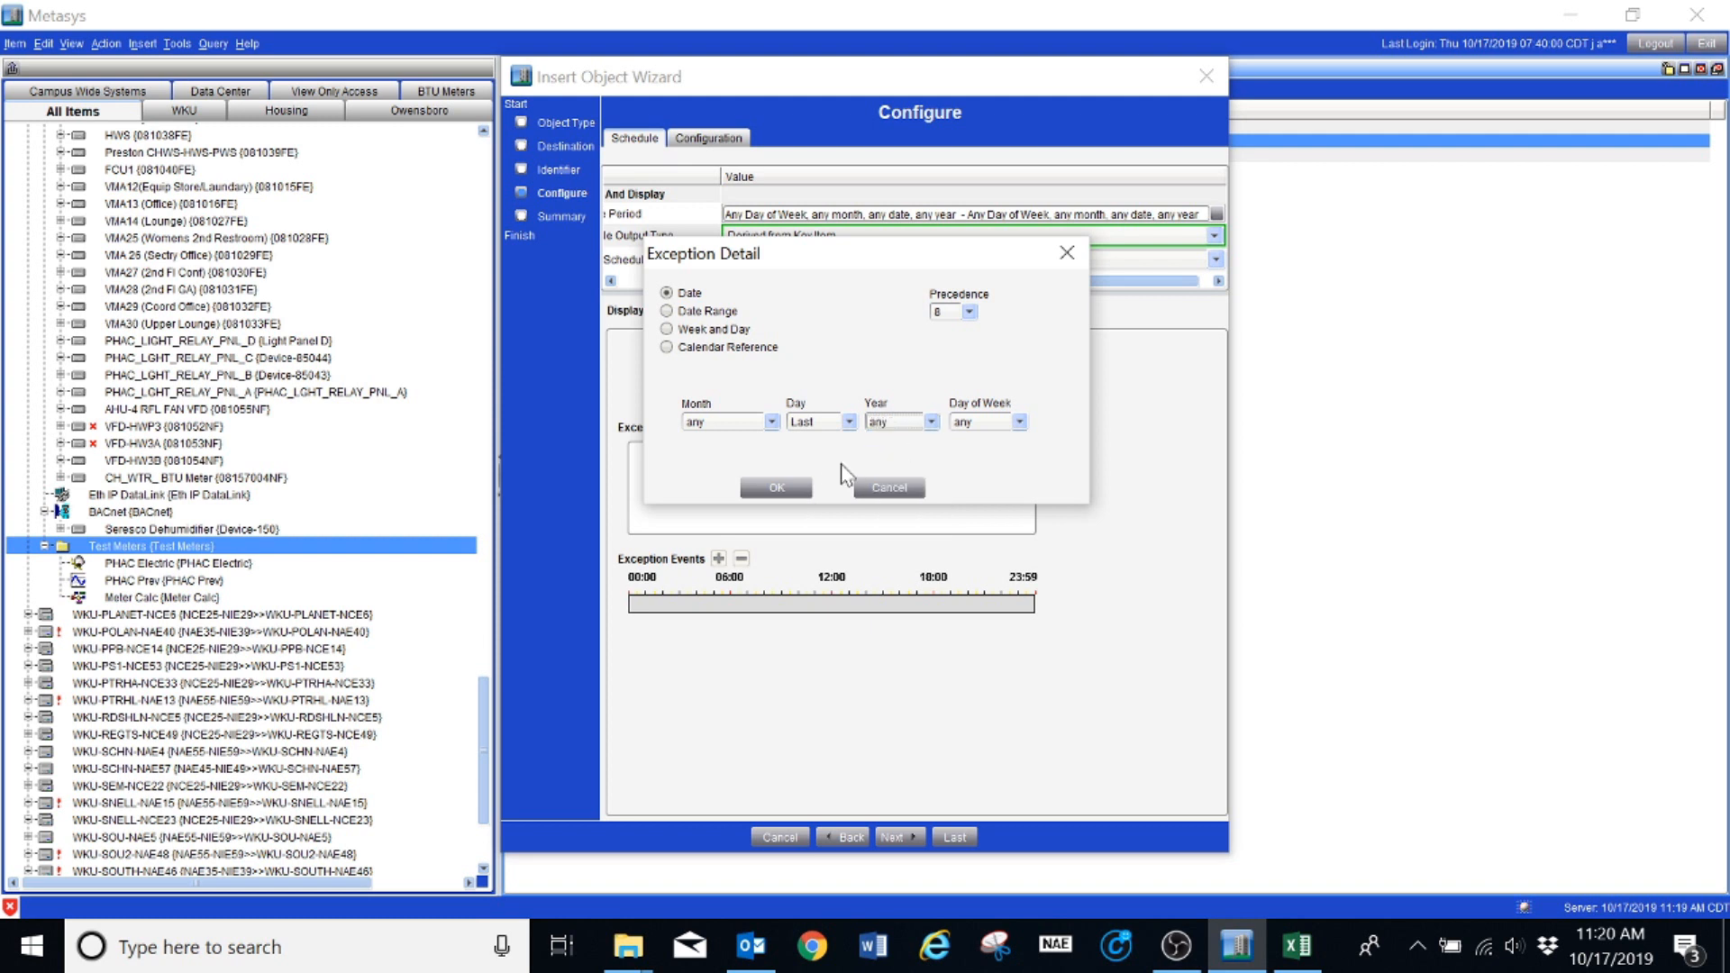
{"action": "left_click", "coordinate": [775, 488]}
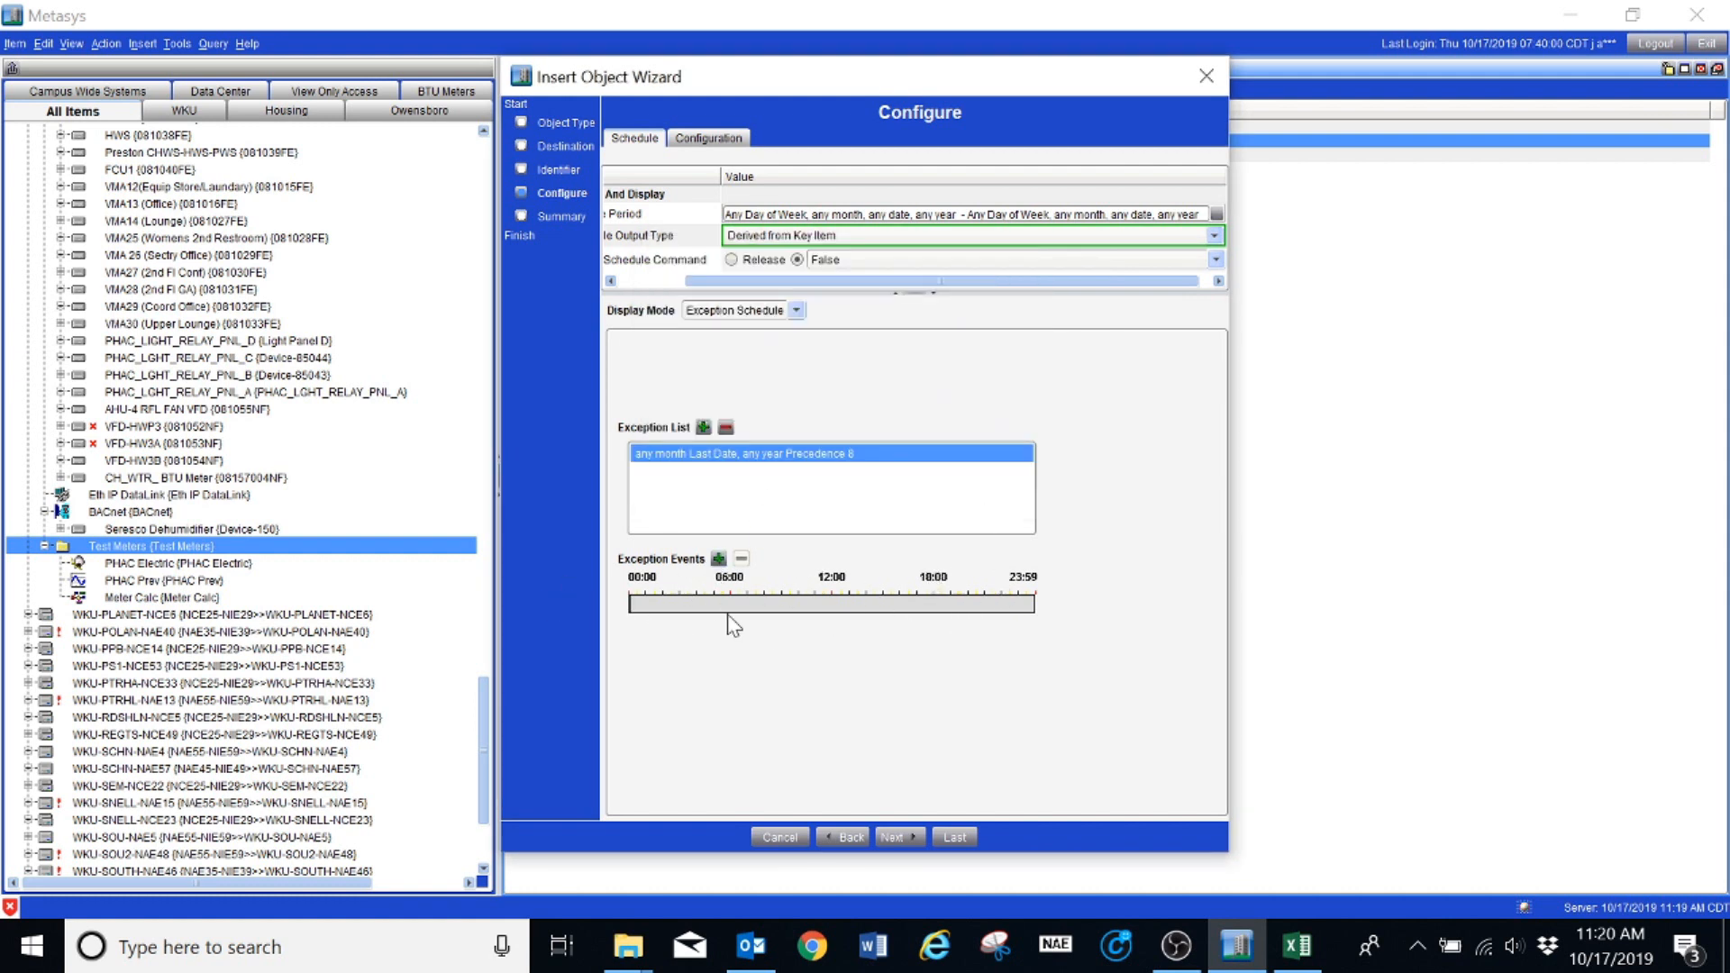
Add two events to the last-day exception: False at 00:00 and True at 23:50.
{"action": "left_click", "coordinate": [719, 560]}
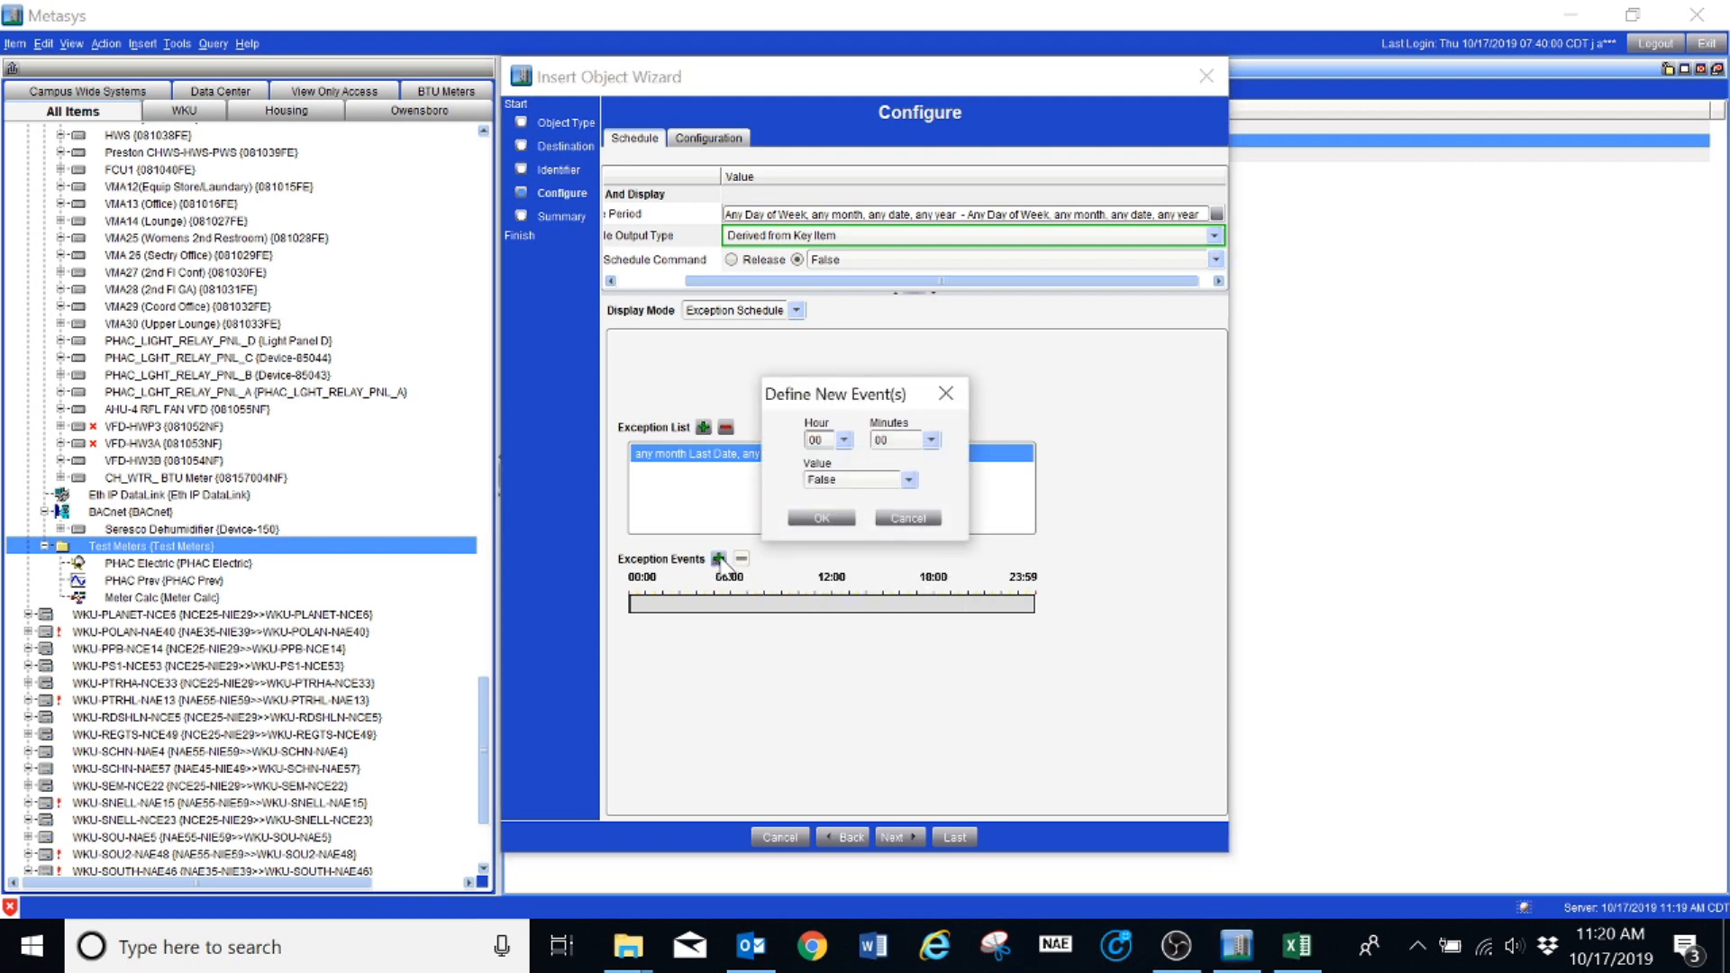
{"action": "left_click", "coordinate": [816, 519]}
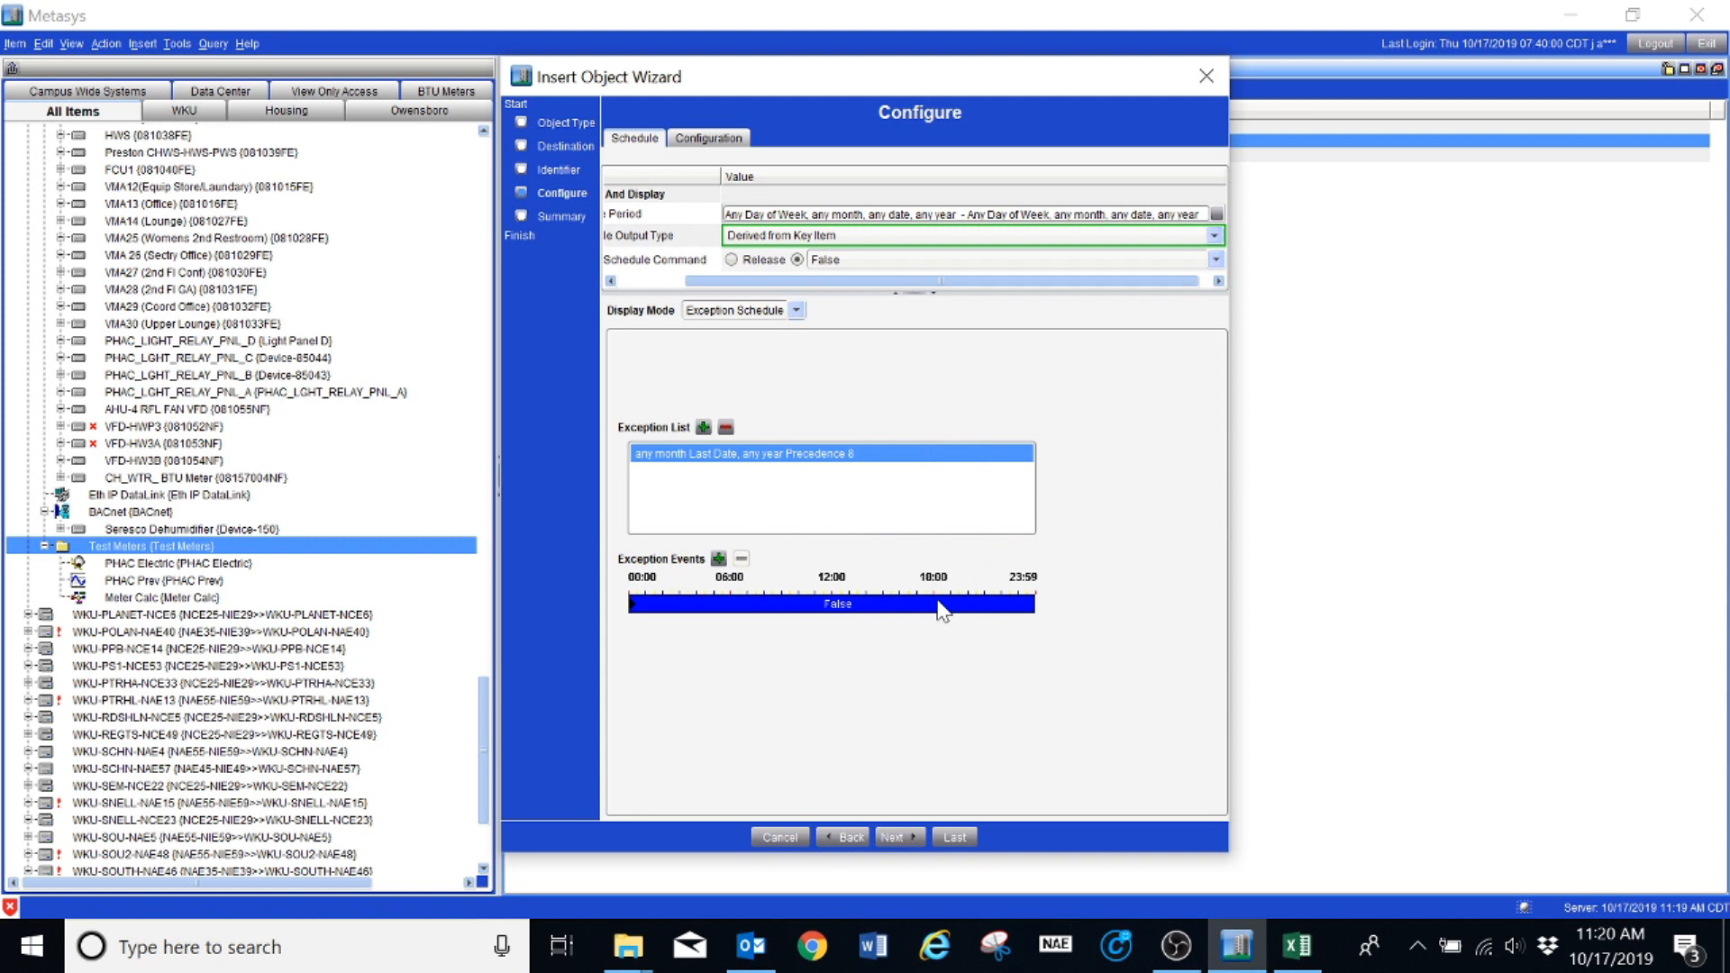
{"action": "left_click", "coordinate": [718, 558]}
{"action": "left_click", "coordinate": [825, 441]}
{"action": "left_click_drag", "start_coordinate": [840, 478], "coordinate": [854, 550]}
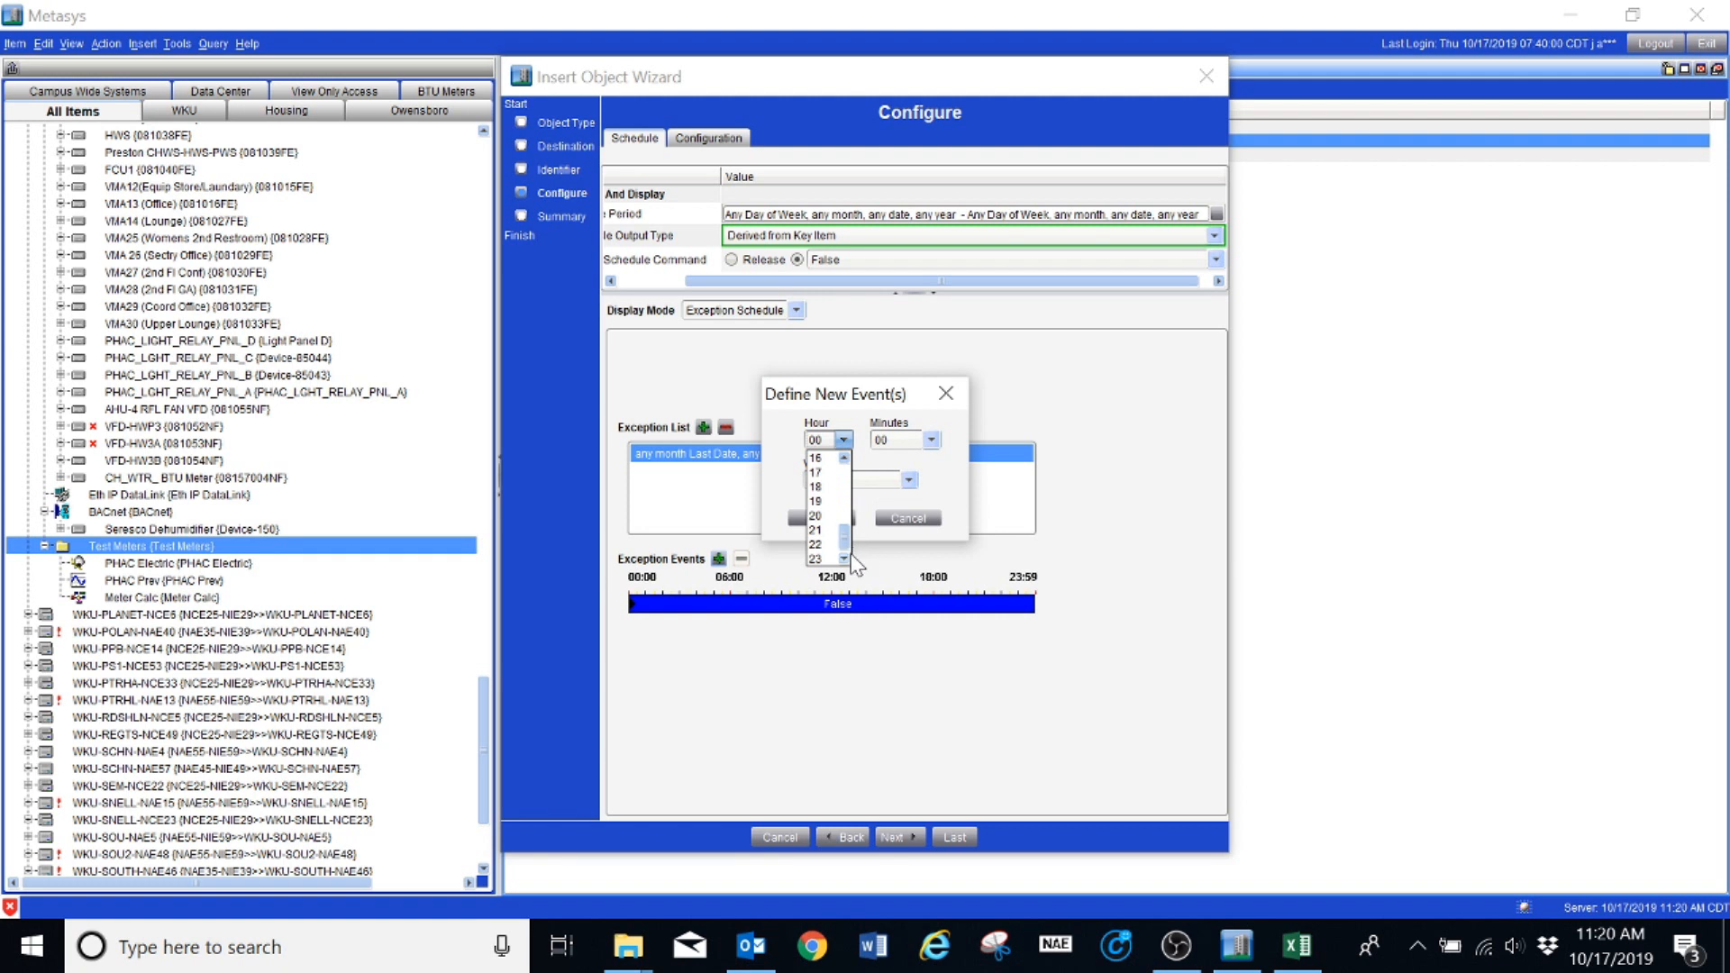
{"action": "left_click", "coordinate": [817, 559]}
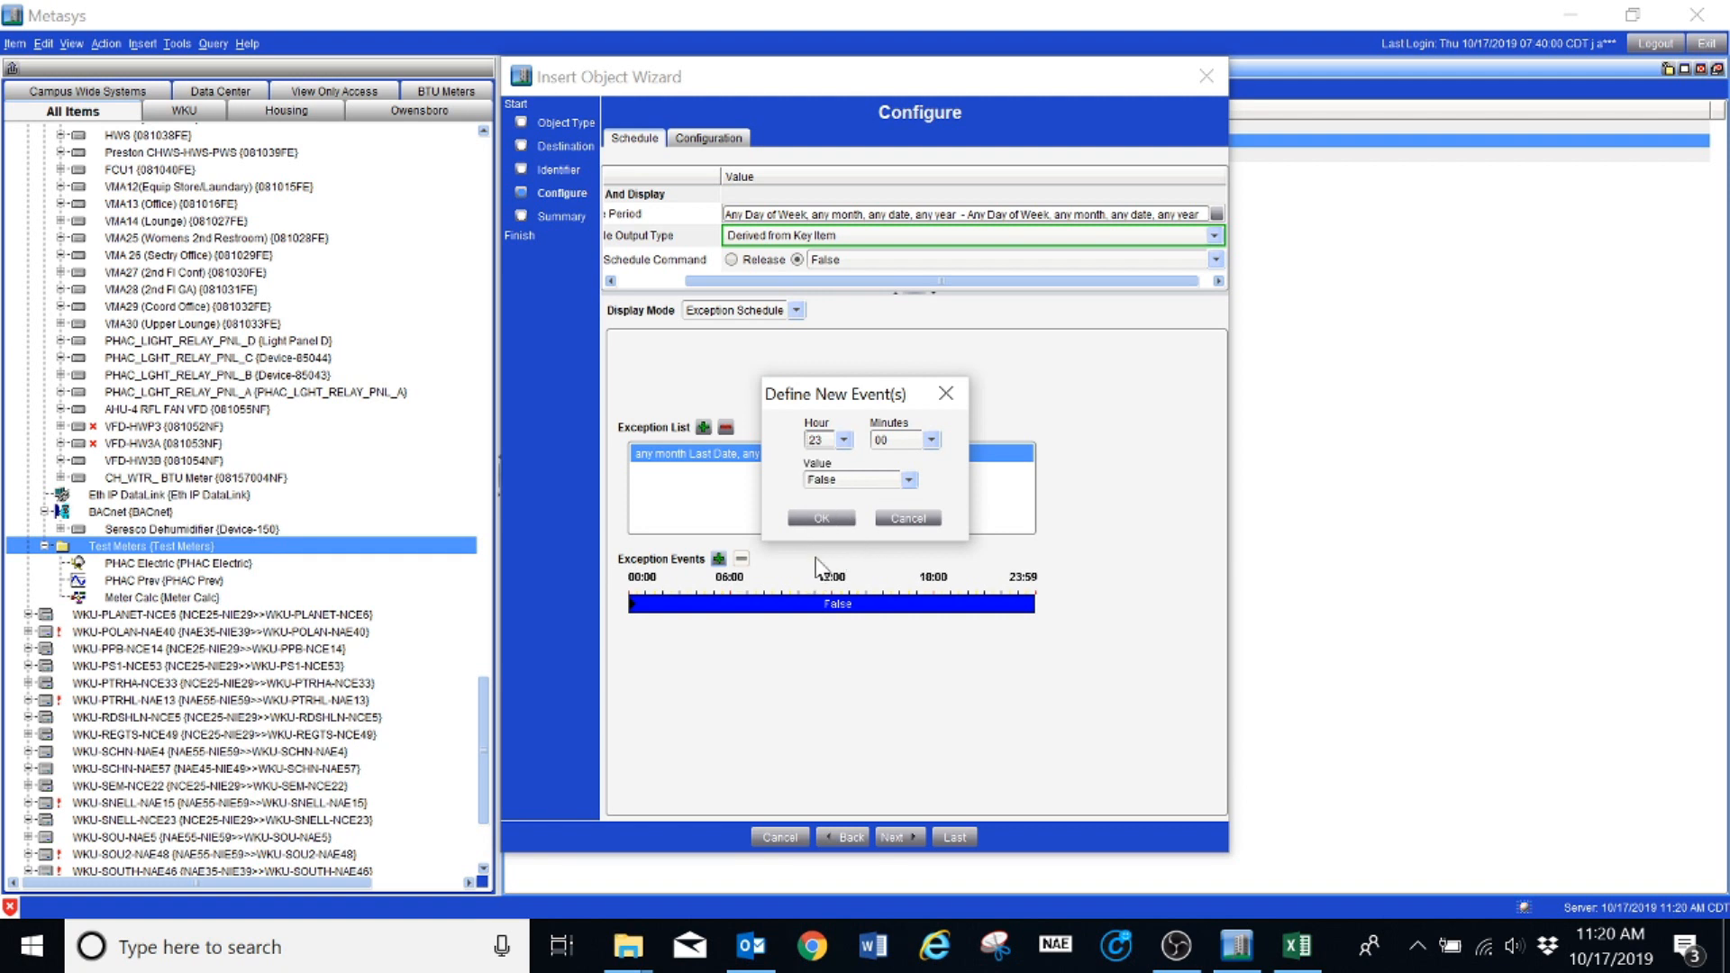
{"action": "left_click", "coordinate": [931, 440]}
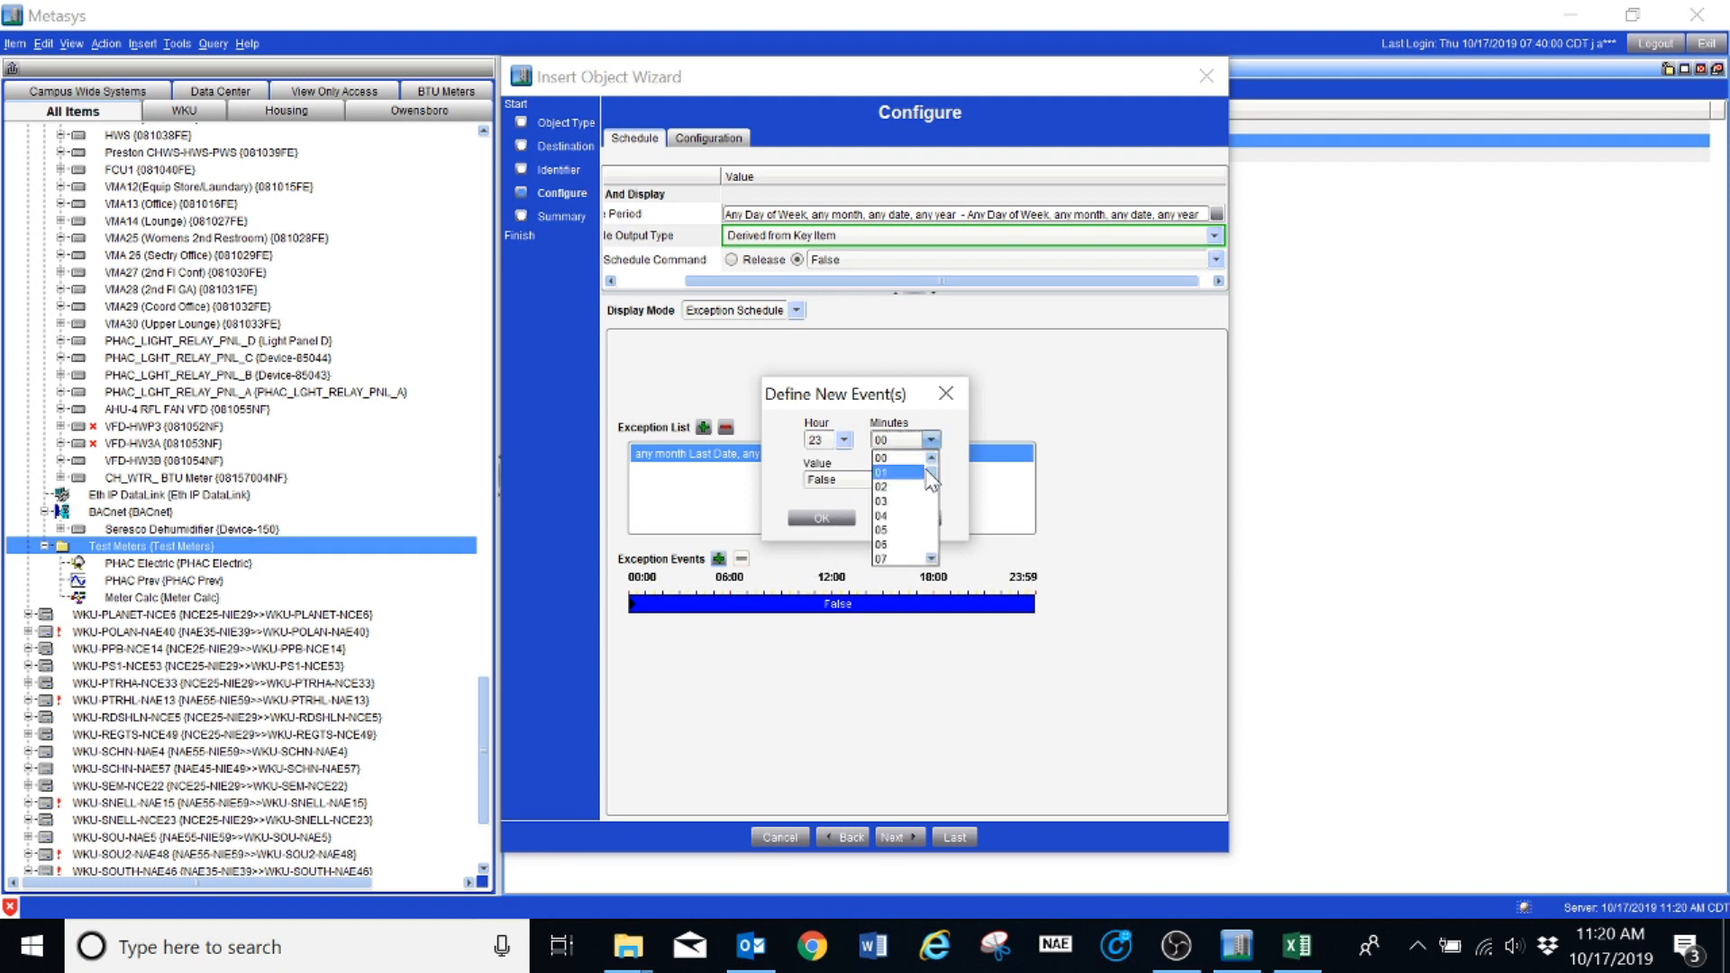
{"action": "left_click_drag", "start_coordinate": [937, 484], "coordinate": [939, 531]}
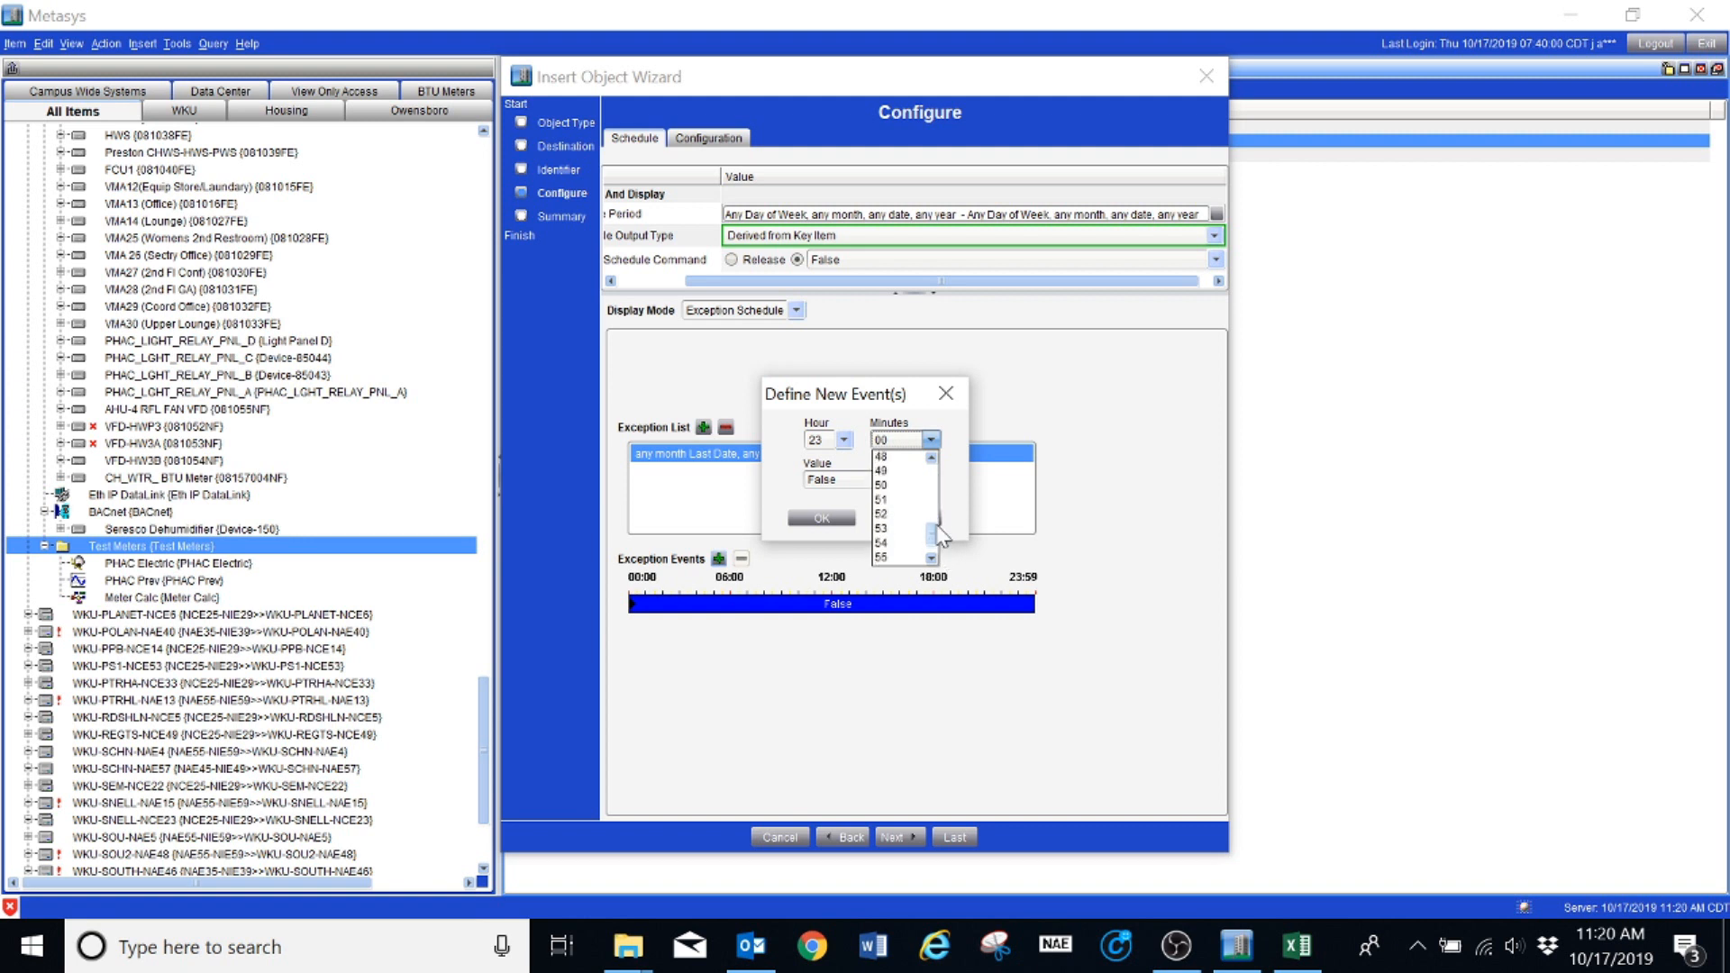
{"action": "left_click", "coordinate": [896, 487]}
{"action": "left_click", "coordinate": [825, 479]}
{"action": "left_click", "coordinate": [822, 512]}
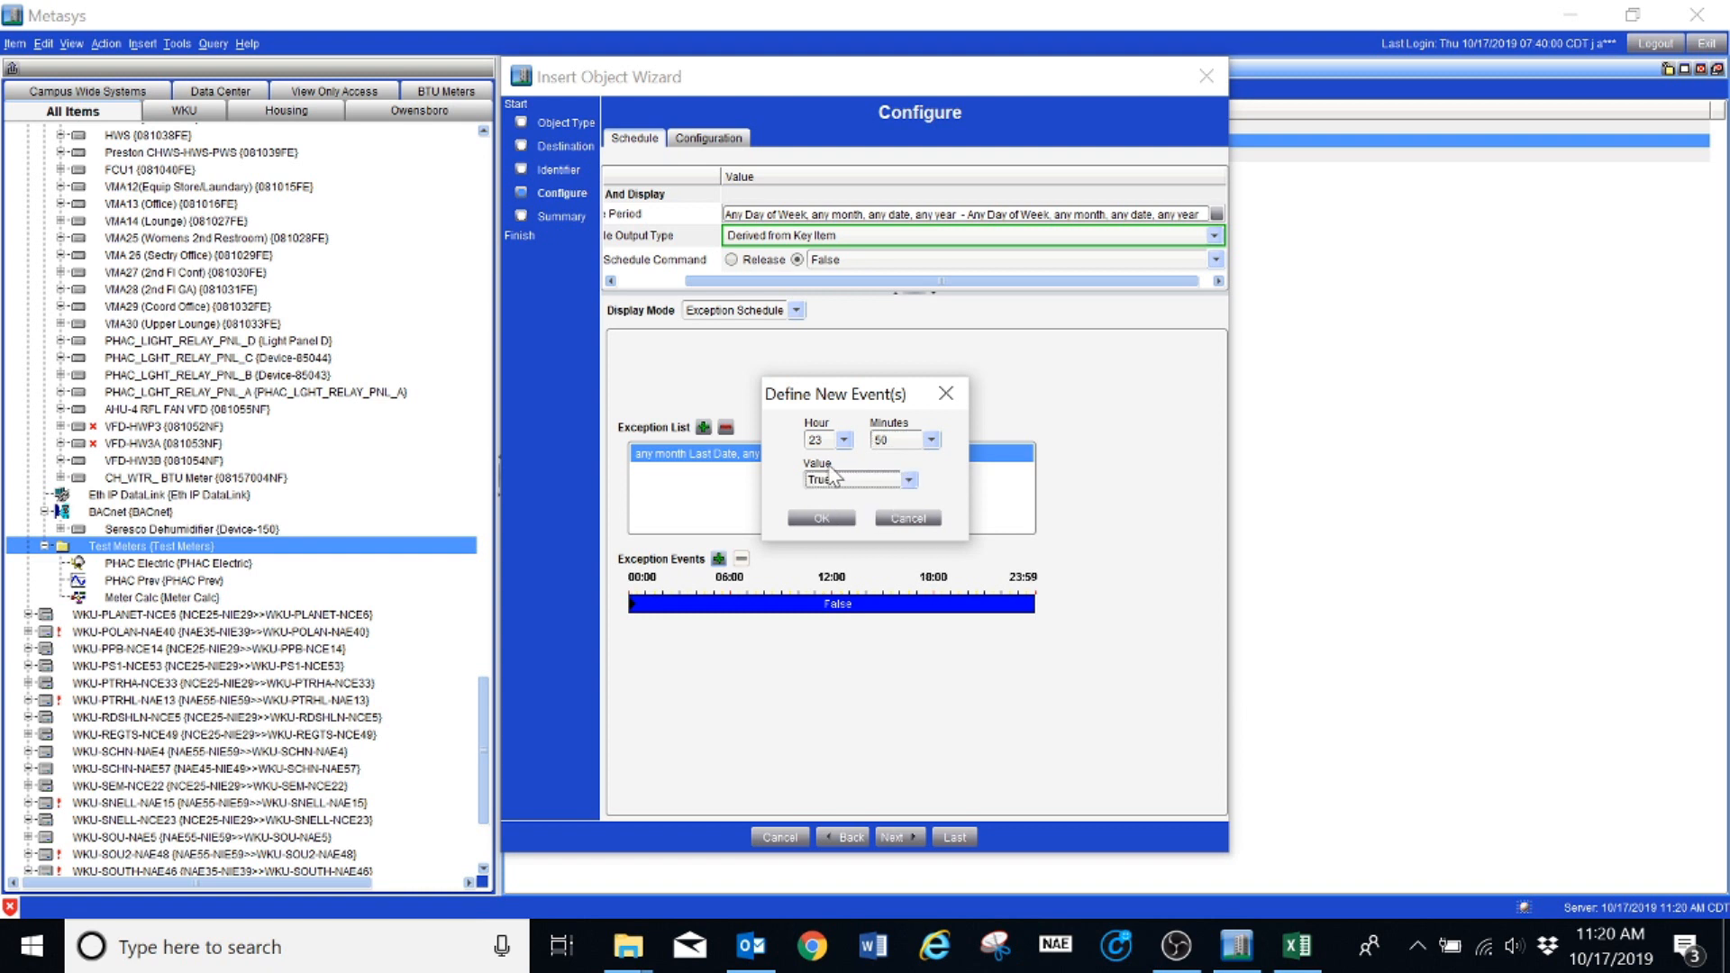
{"action": "left_click", "coordinate": [821, 519]}
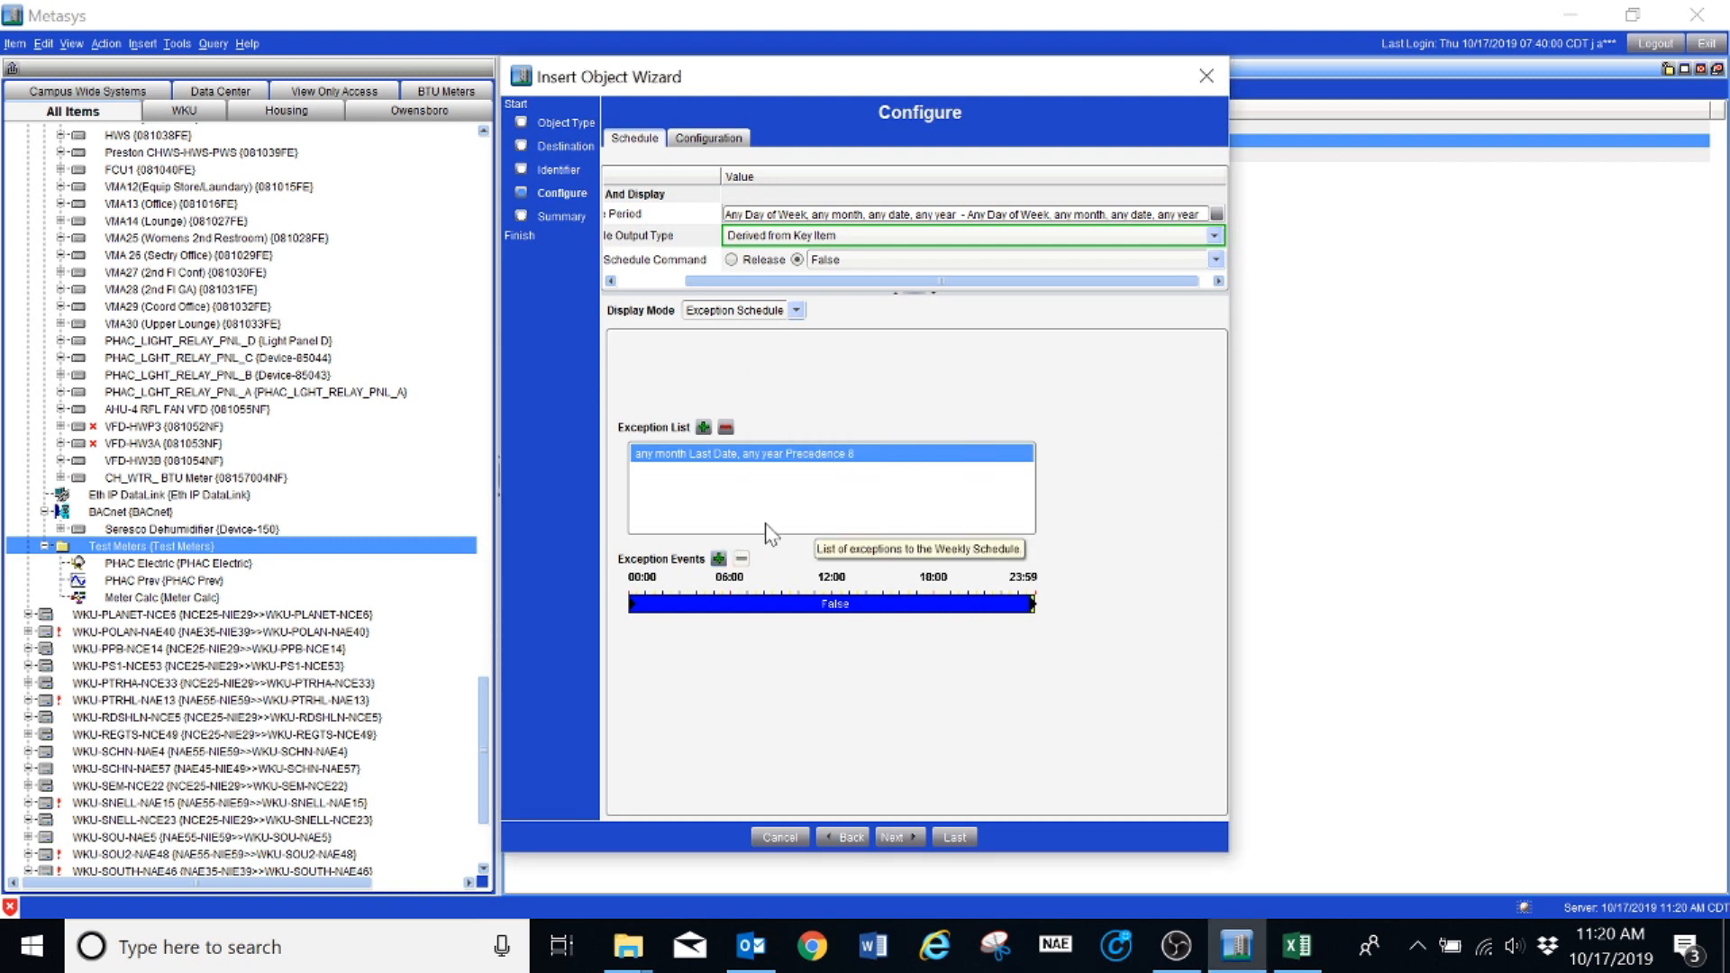
Start a second date-based exception for the Trend Capture schedule with its month set to any.
{"action": "double_click", "coordinate": [703, 456]}
{"action": "left_click", "coordinate": [707, 421]}
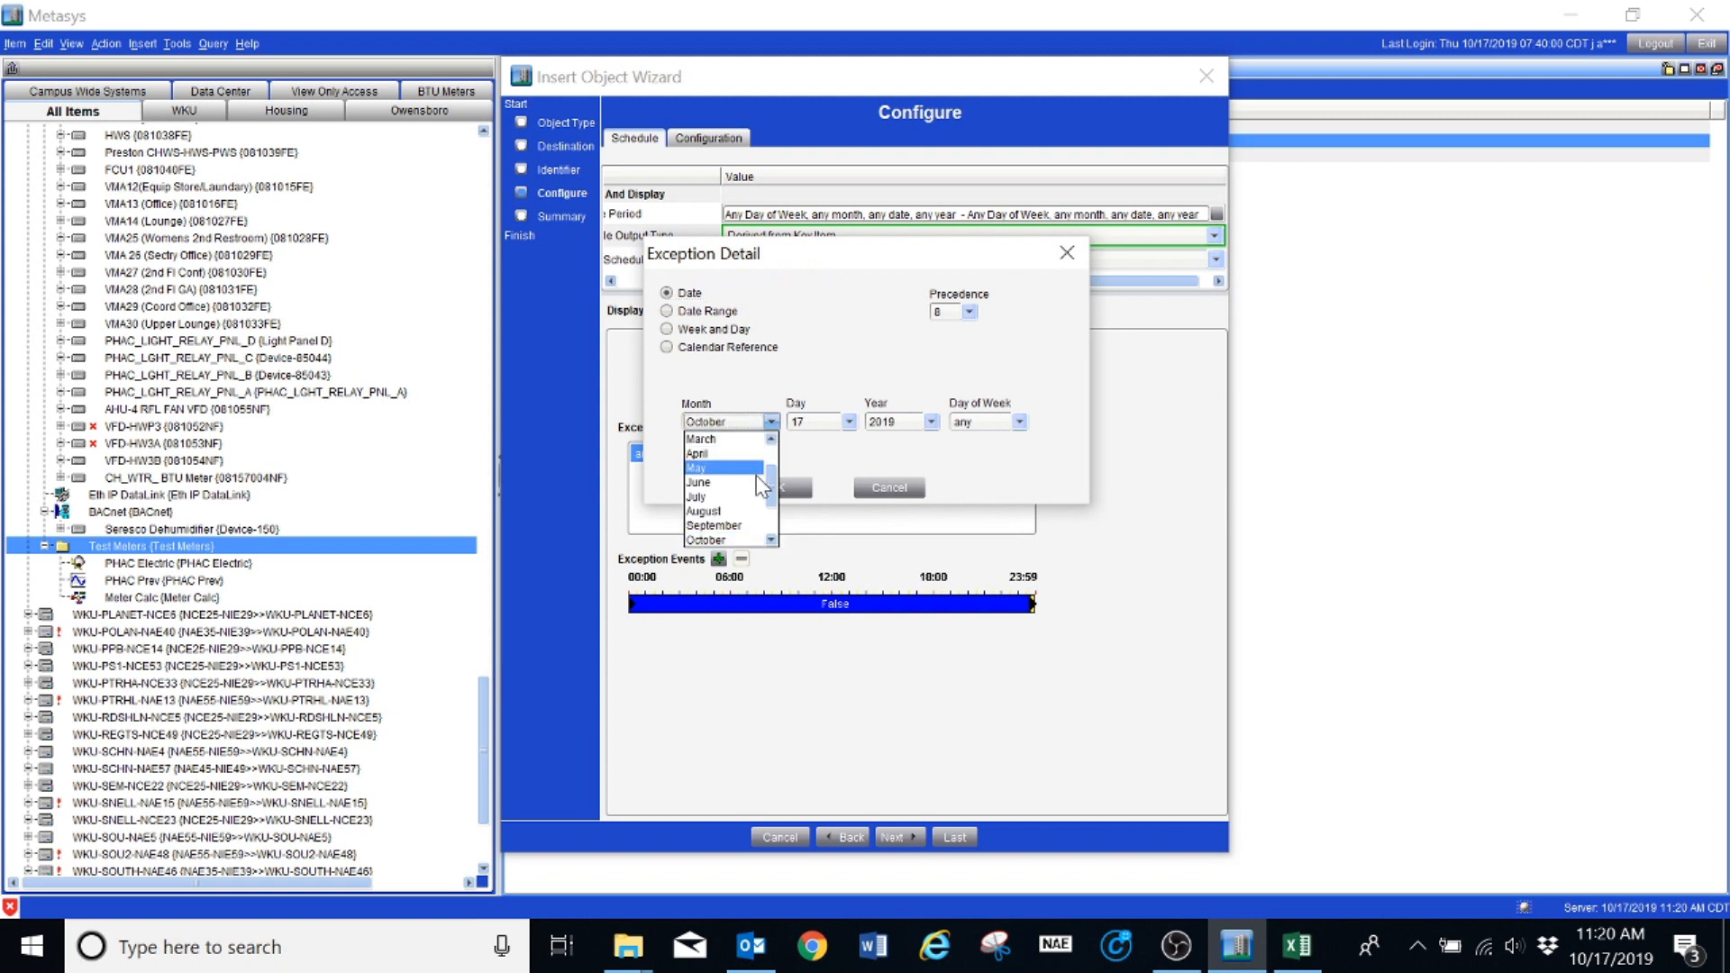
{"action": "left_click", "coordinate": [753, 427]}
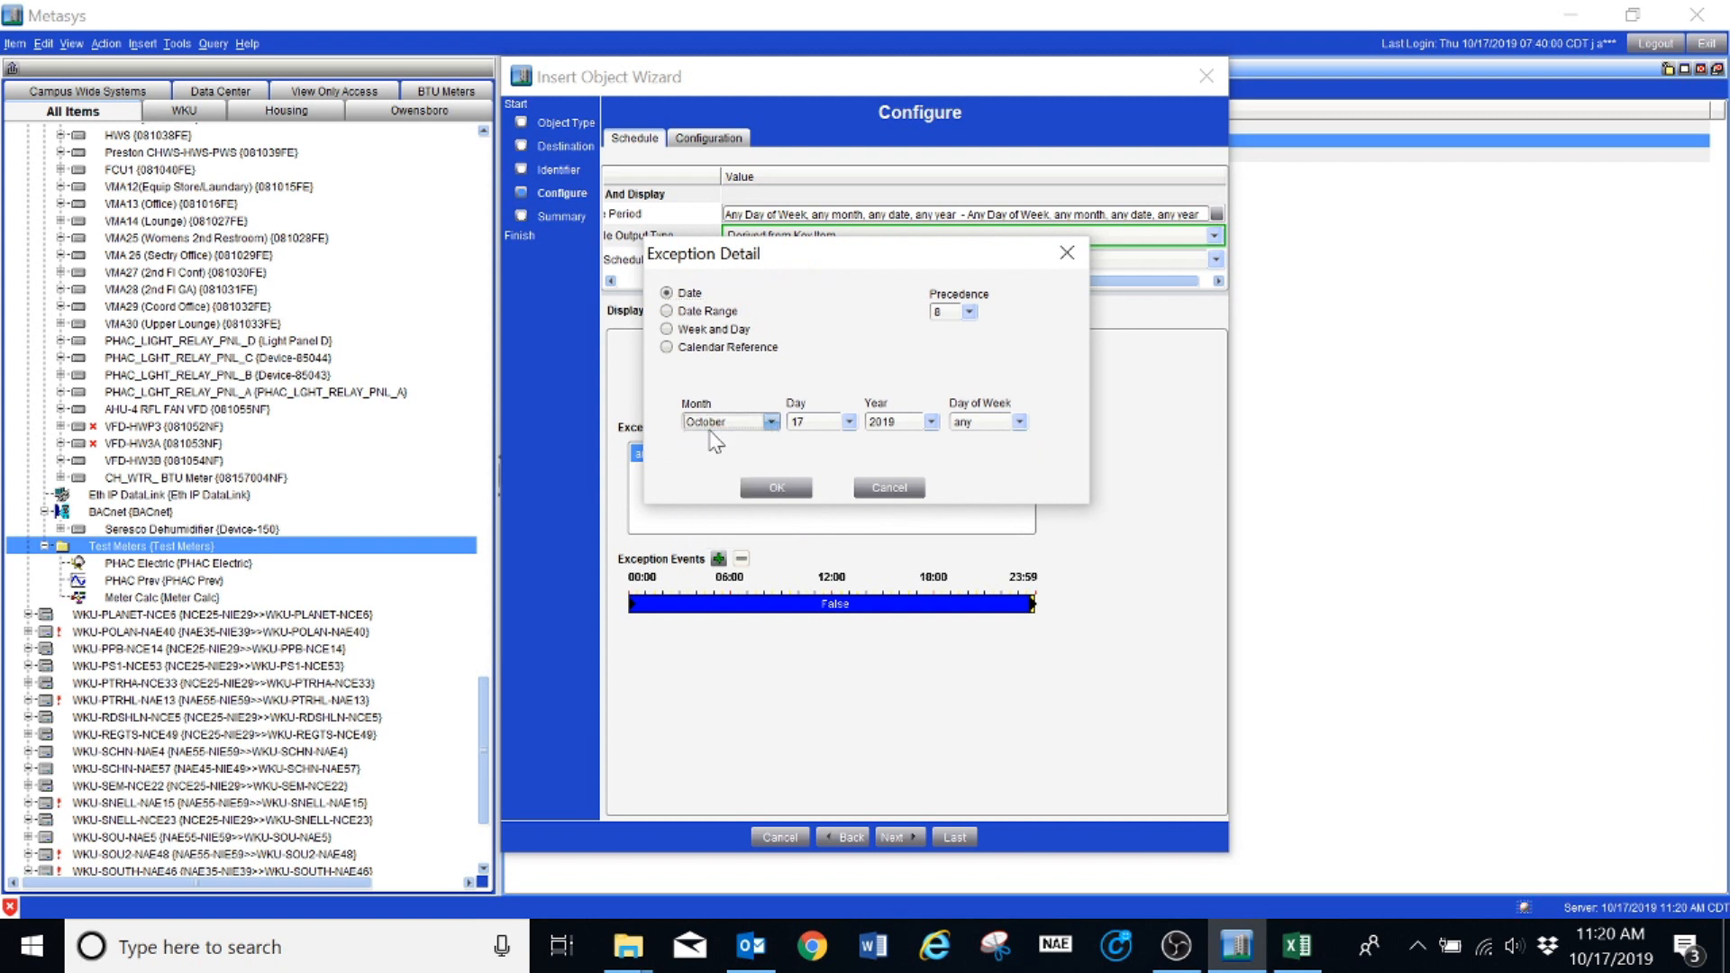
{"action": "left_click", "coordinate": [728, 438]}
{"action": "left_click_drag", "start_coordinate": [772, 487], "coordinate": [771, 446]}
{"action": "left_click", "coordinate": [726, 441]}
Set the second exception's day to 1 and its year to any, and add it to the exception list.
{"action": "left_click", "coordinate": [845, 421]}
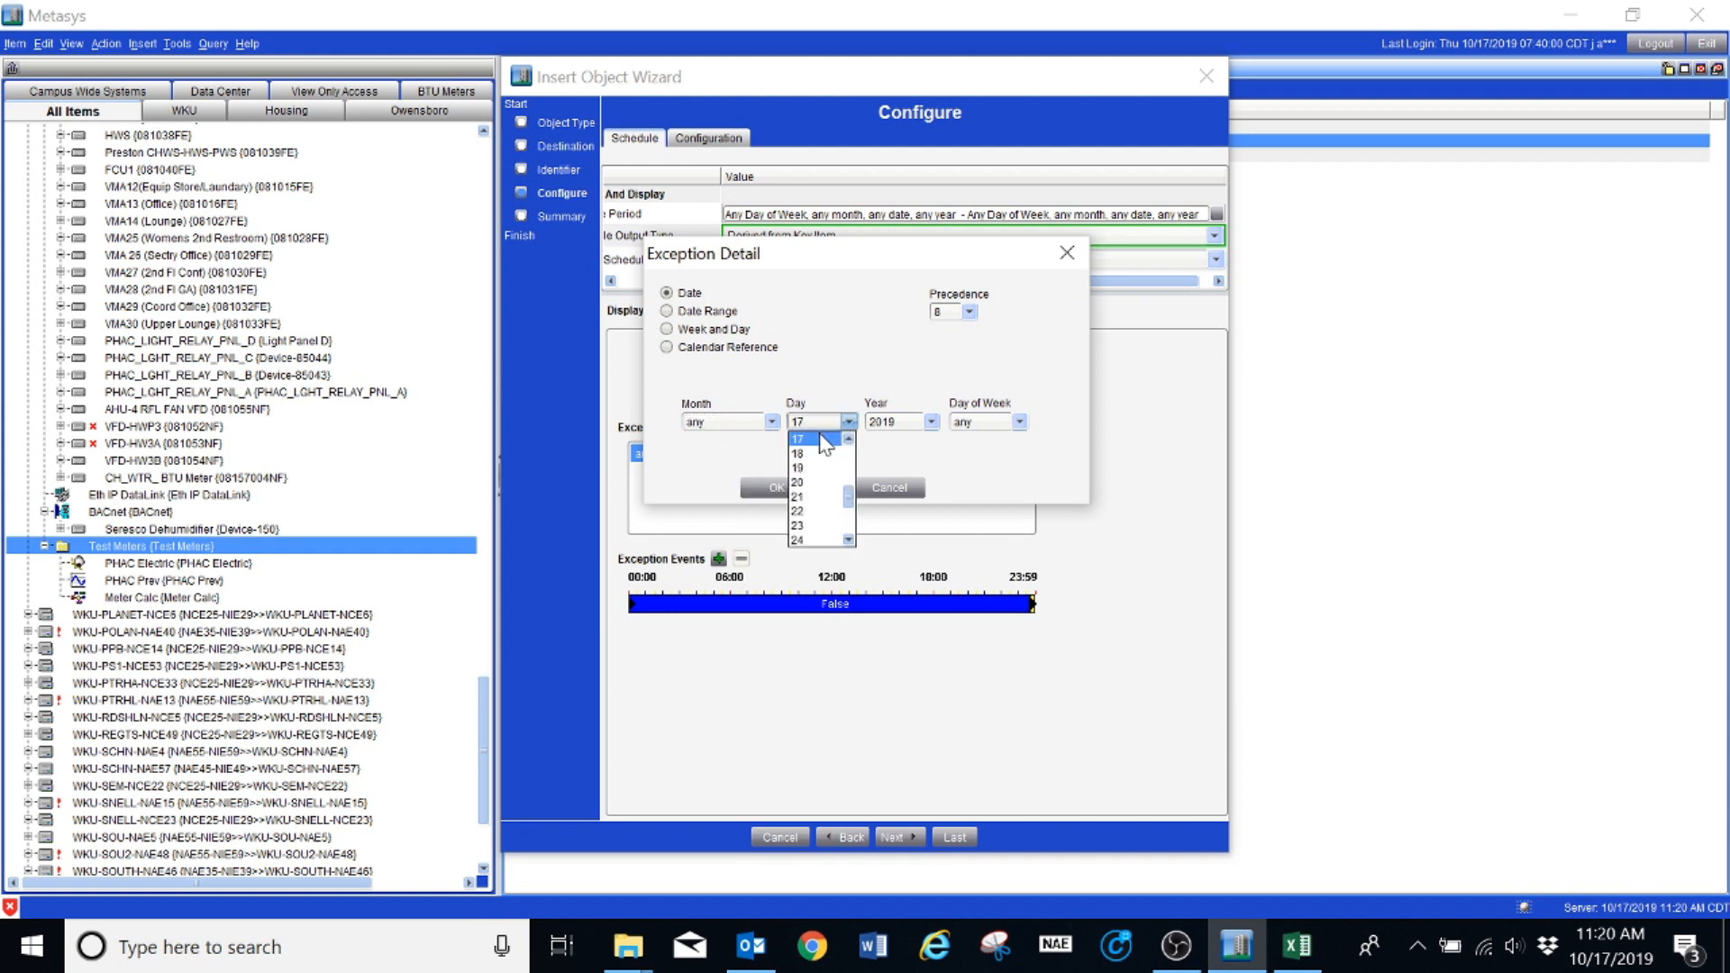
{"action": "left_click_drag", "start_coordinate": [852, 509], "coordinate": [850, 449]}
{"action": "left_click", "coordinate": [821, 453]}
{"action": "left_click", "coordinate": [931, 422]}
{"action": "left_click_drag", "start_coordinate": [929, 489], "coordinate": [930, 437]}
{"action": "left_click", "coordinate": [888, 440]}
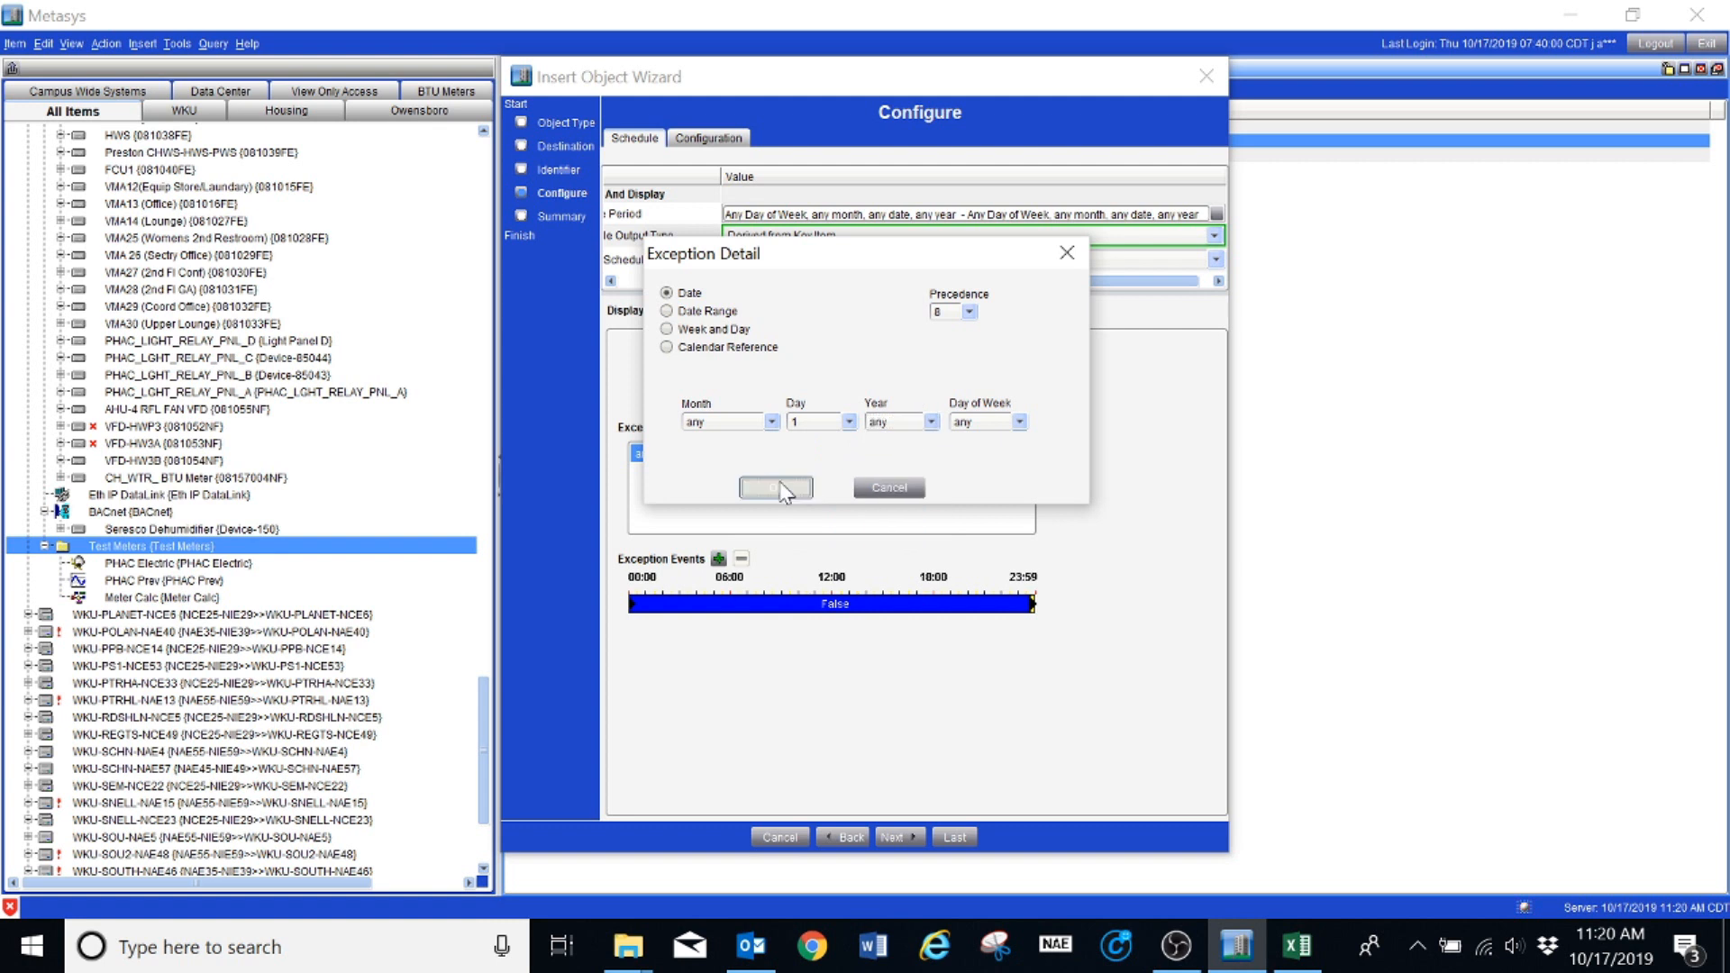
{"action": "left_click", "coordinate": [781, 489]}
Add two events to the first-of-month exception: True at 00:00 and False at 00:30.
{"action": "left_click", "coordinate": [719, 559]}
{"action": "left_click", "coordinate": [810, 483]}
{"action": "left_click", "coordinate": [815, 511]}
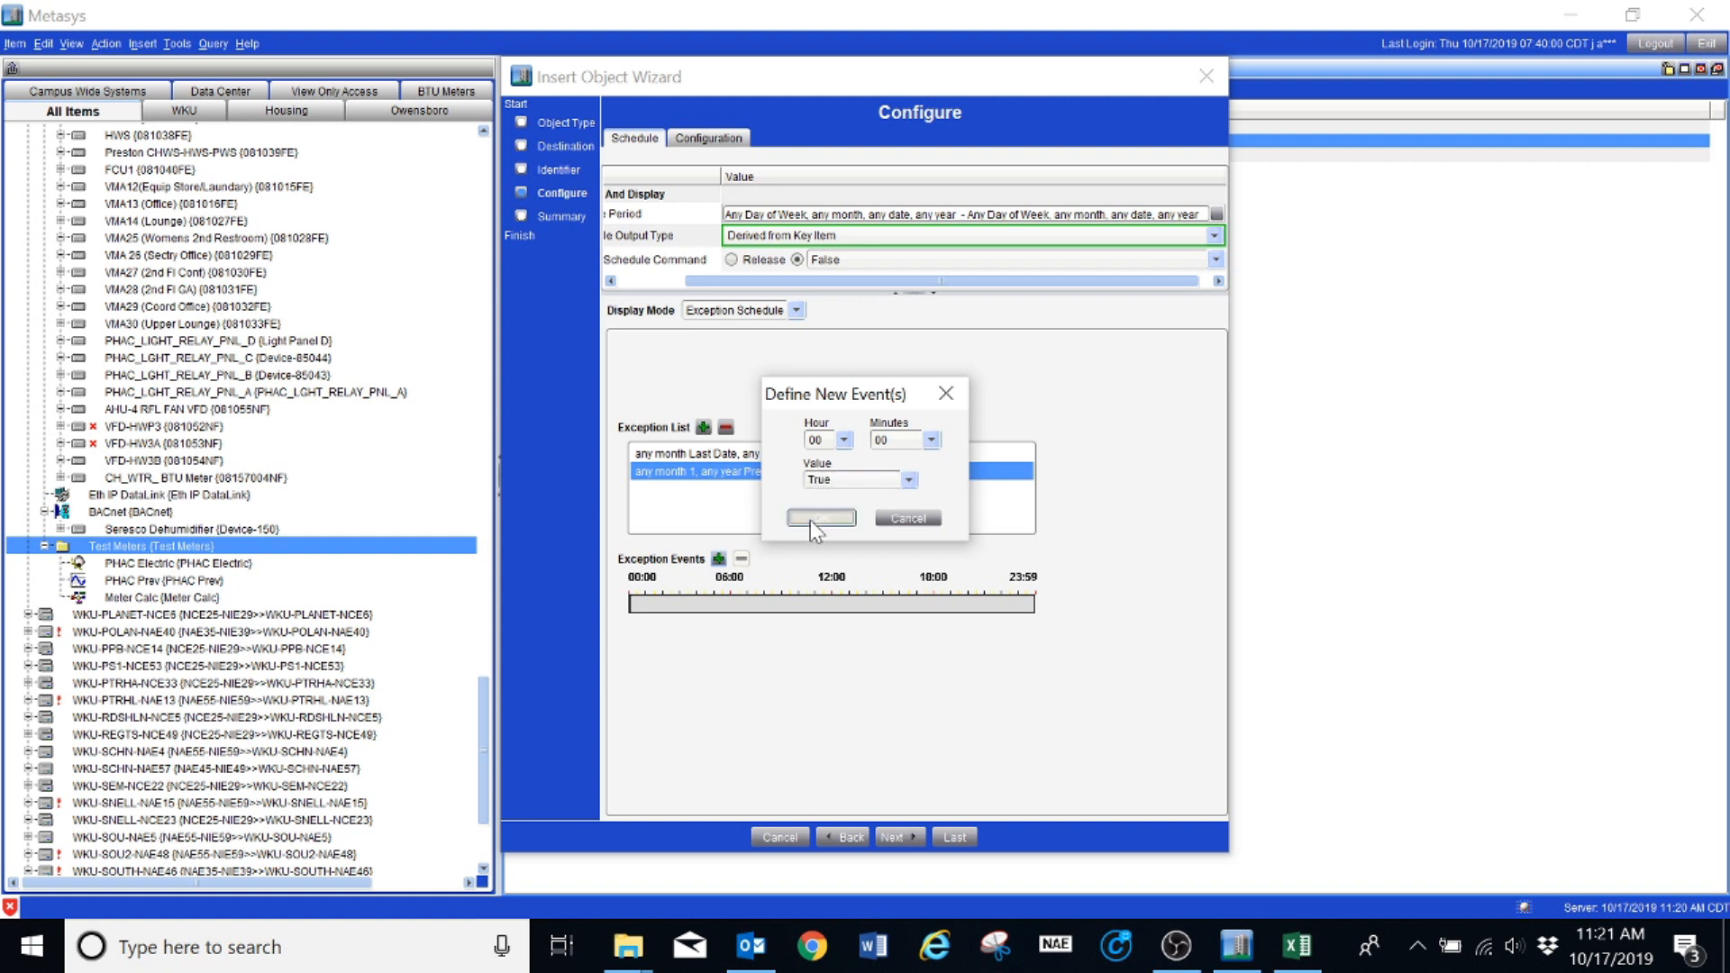
{"action": "left_click", "coordinate": [819, 518]}
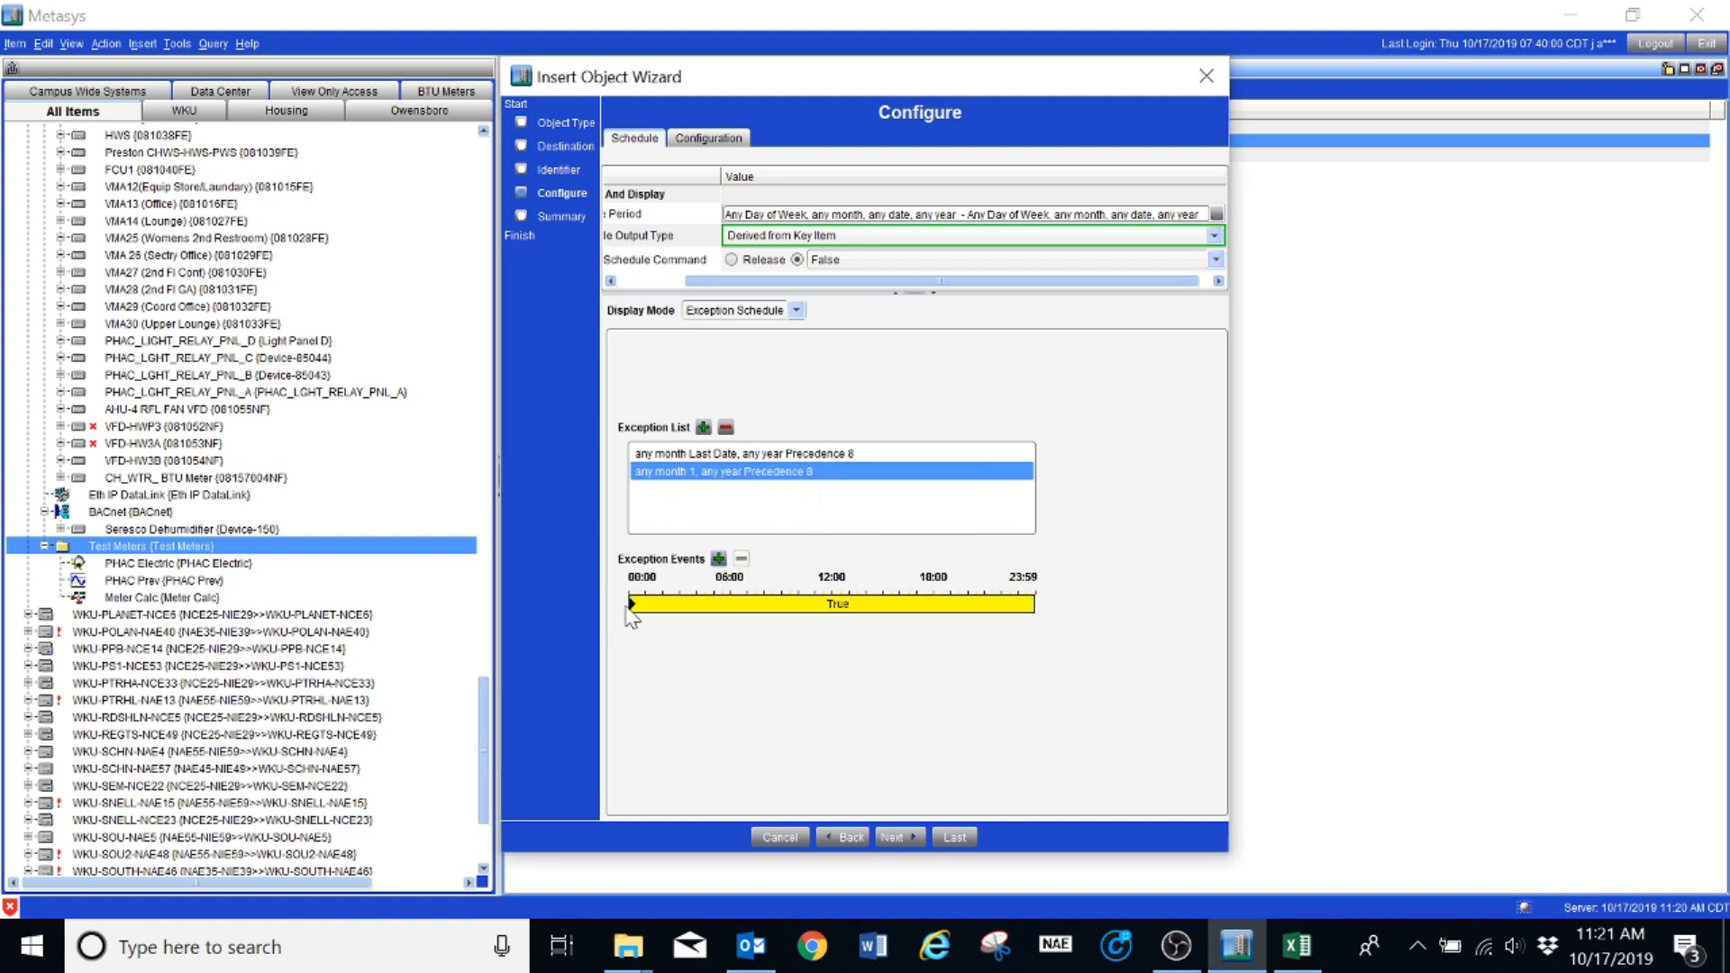
{"action": "left_click", "coordinate": [718, 559]}
{"action": "left_click", "coordinate": [930, 440]}
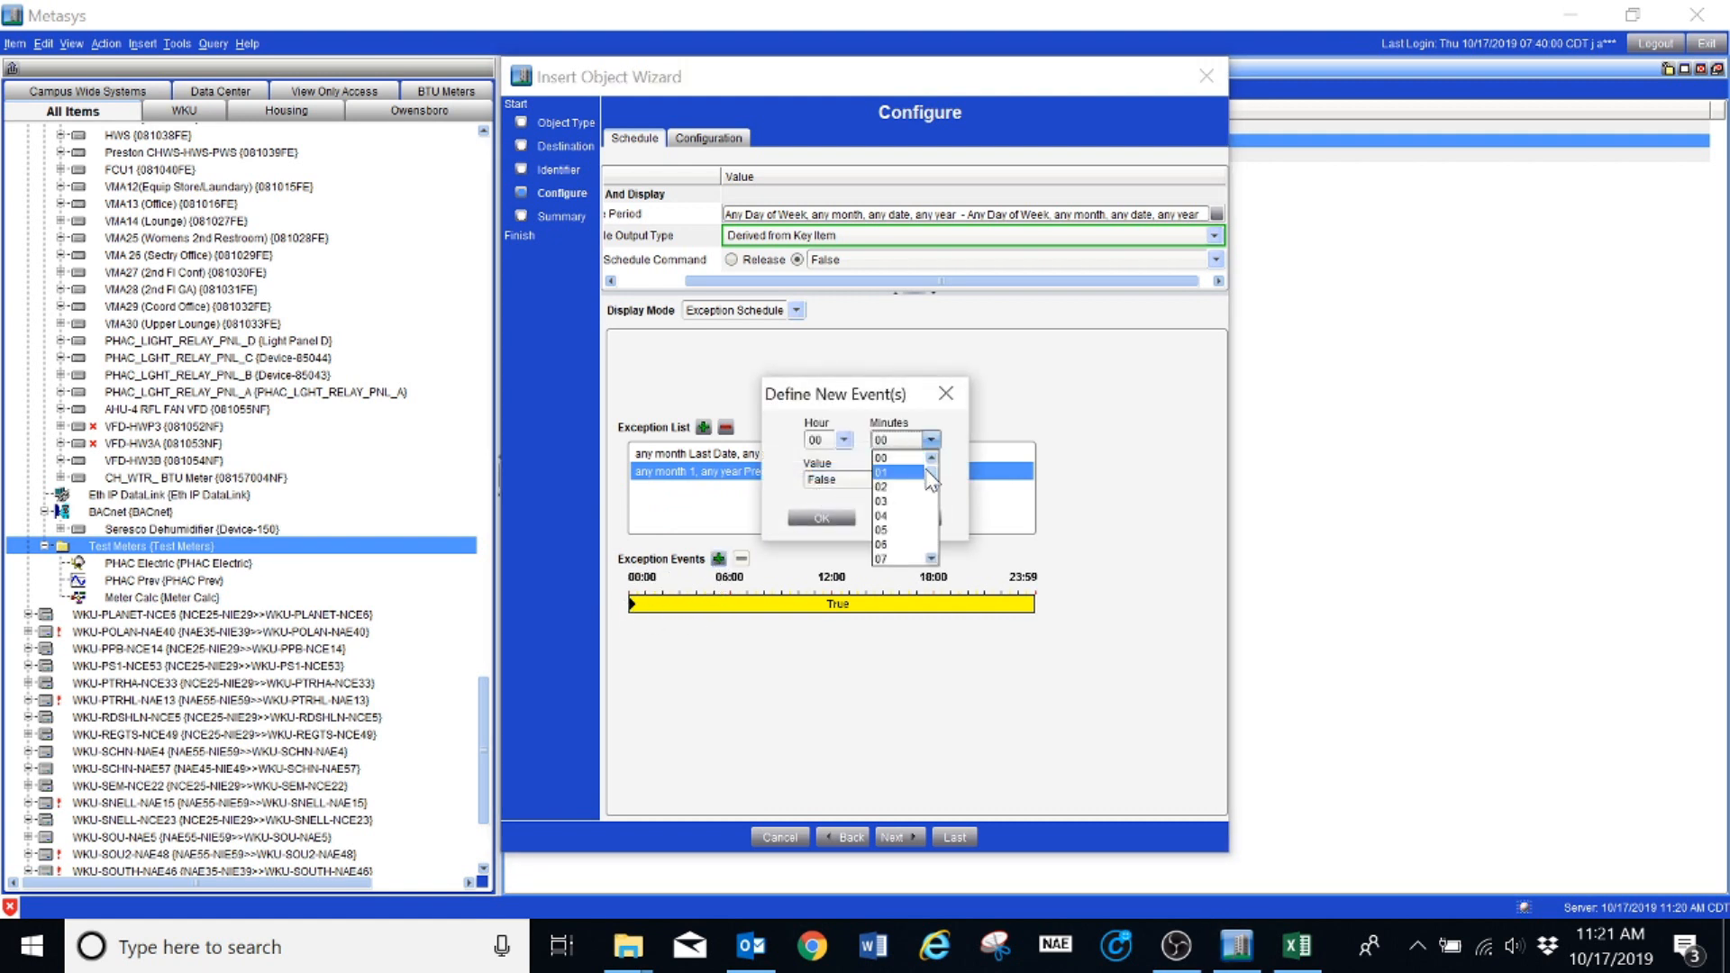
{"action": "left_click_drag", "start_coordinate": [932, 475], "coordinate": [933, 506]}
{"action": "left_click", "coordinate": [901, 544]}
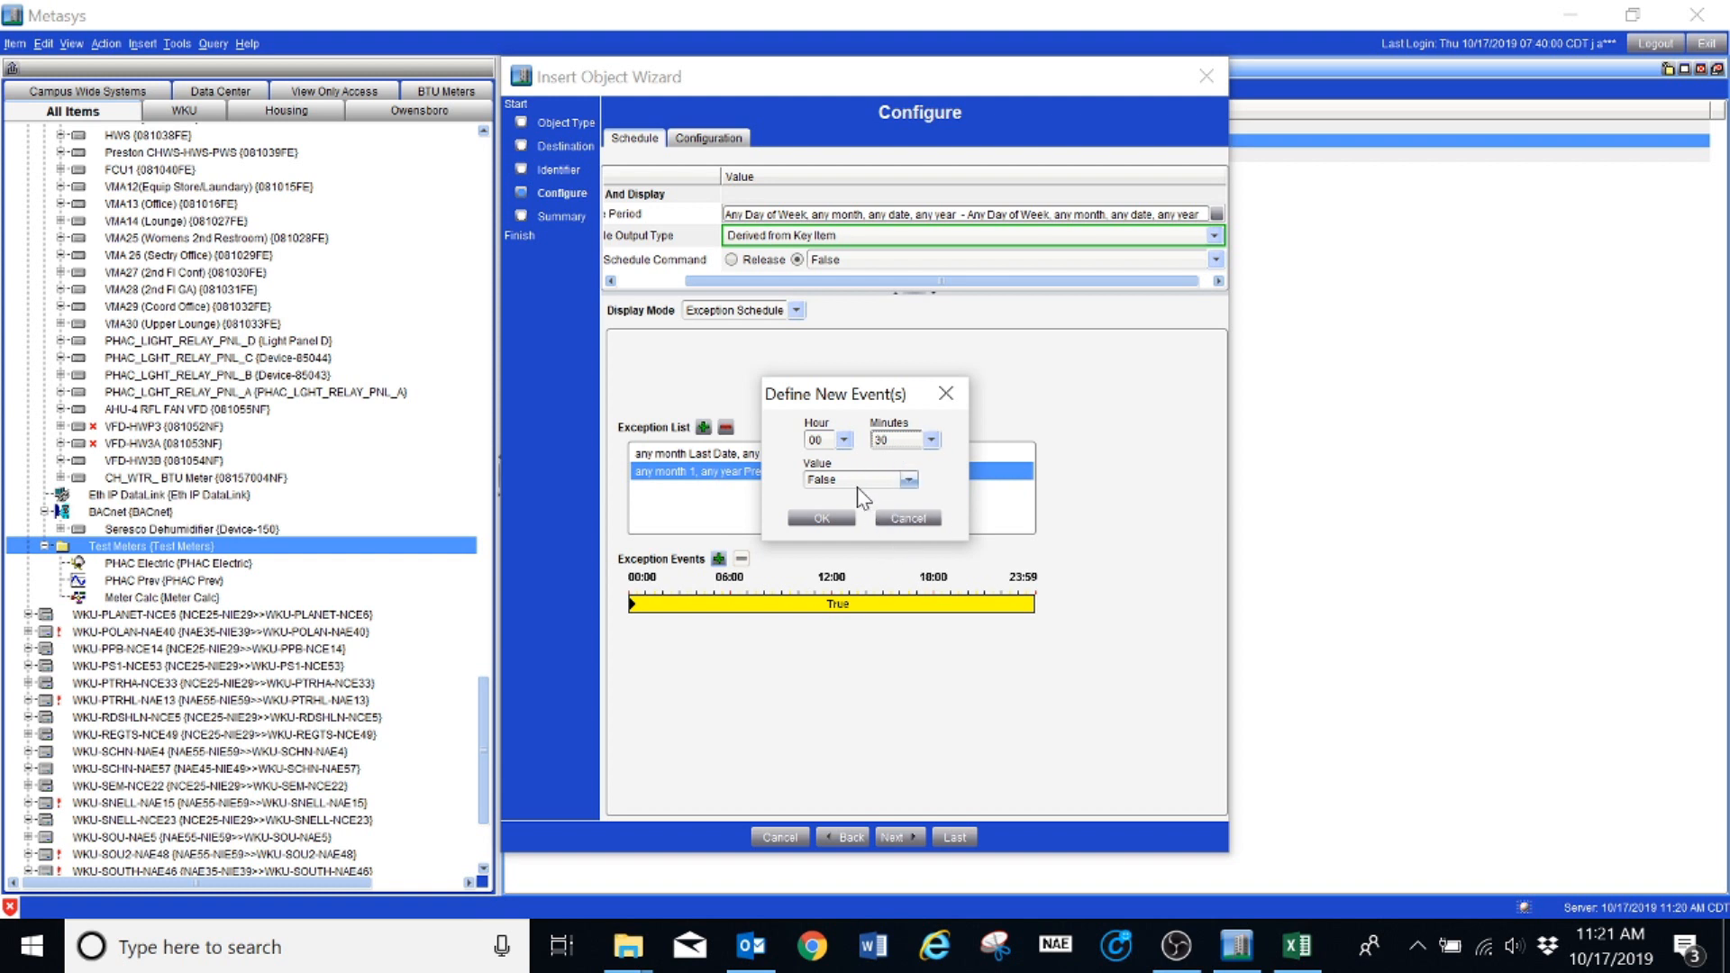
{"action": "left_click", "coordinate": [813, 519]}
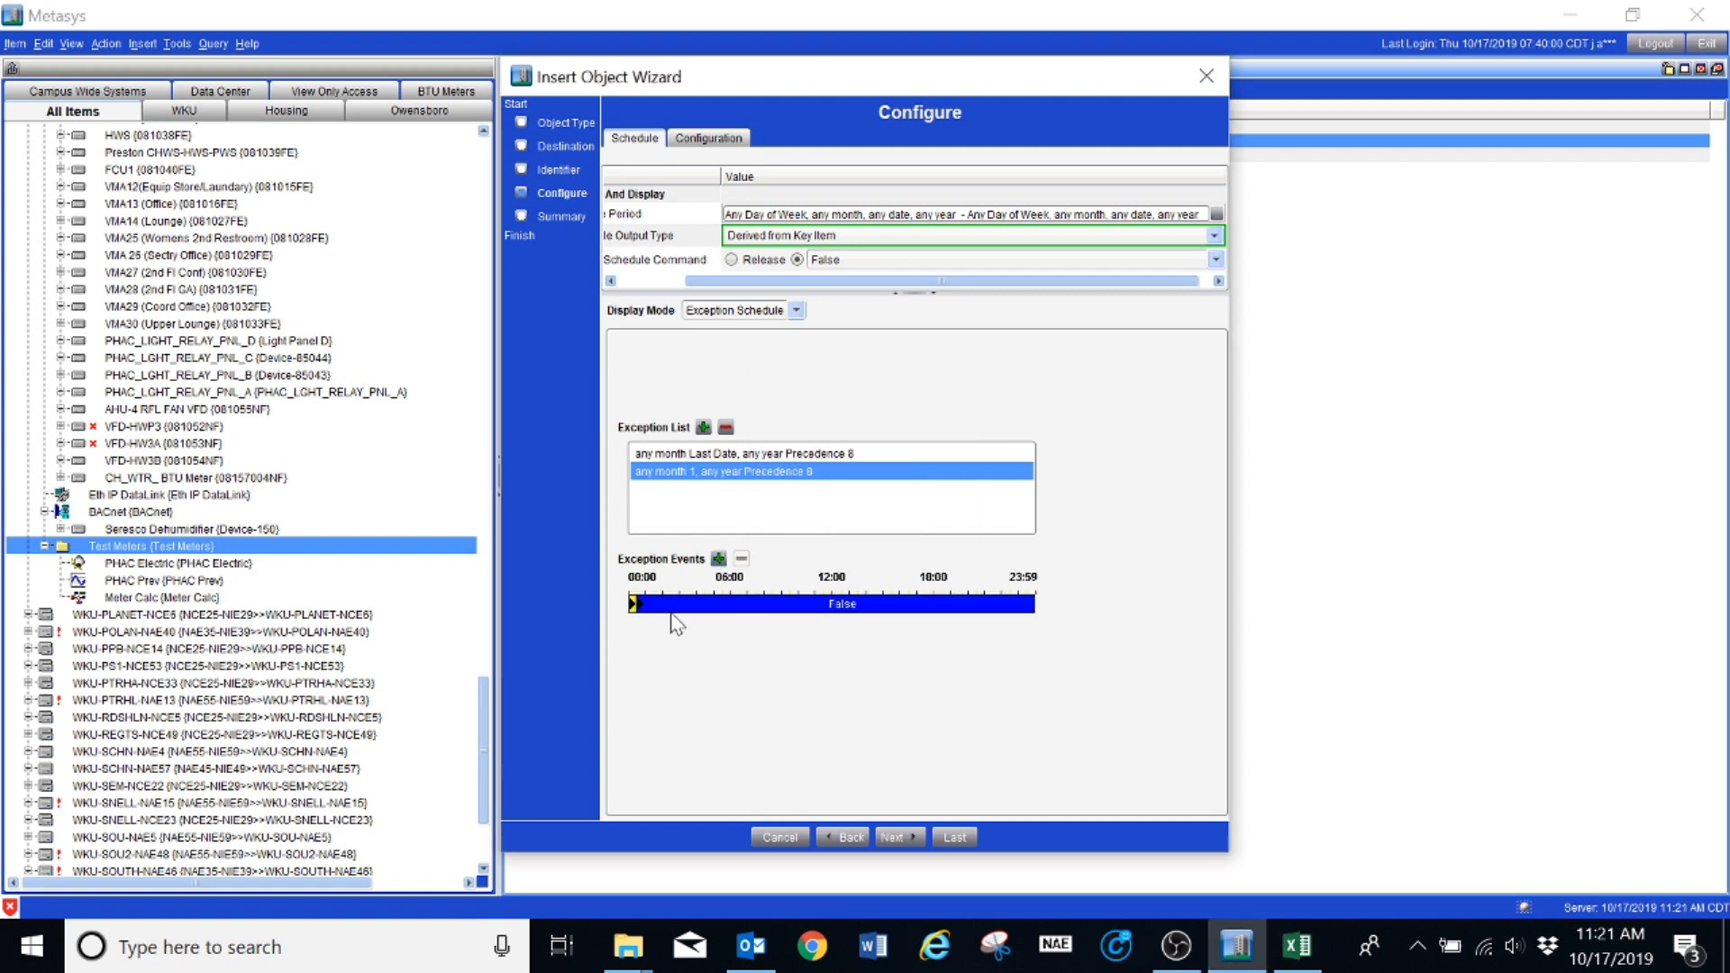
Finish creating the Trend Capture schedule without adding any extensions.
{"action": "left_click", "coordinate": [894, 838]}
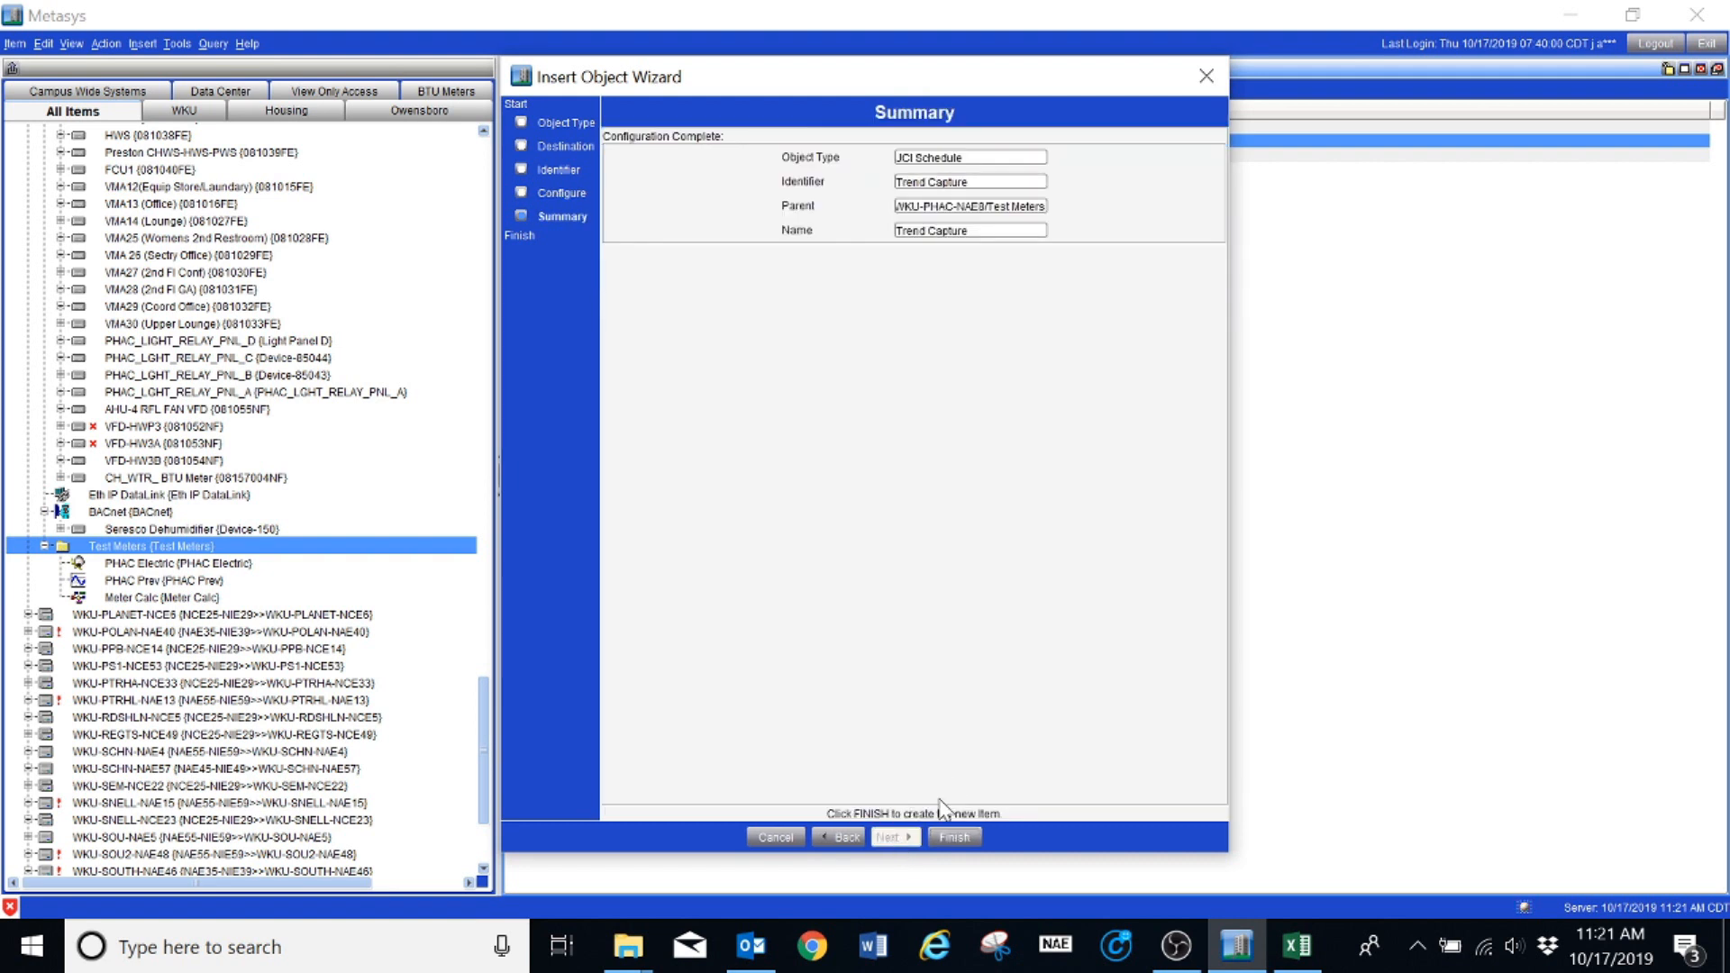
{"action": "left_click", "coordinate": [954, 840]}
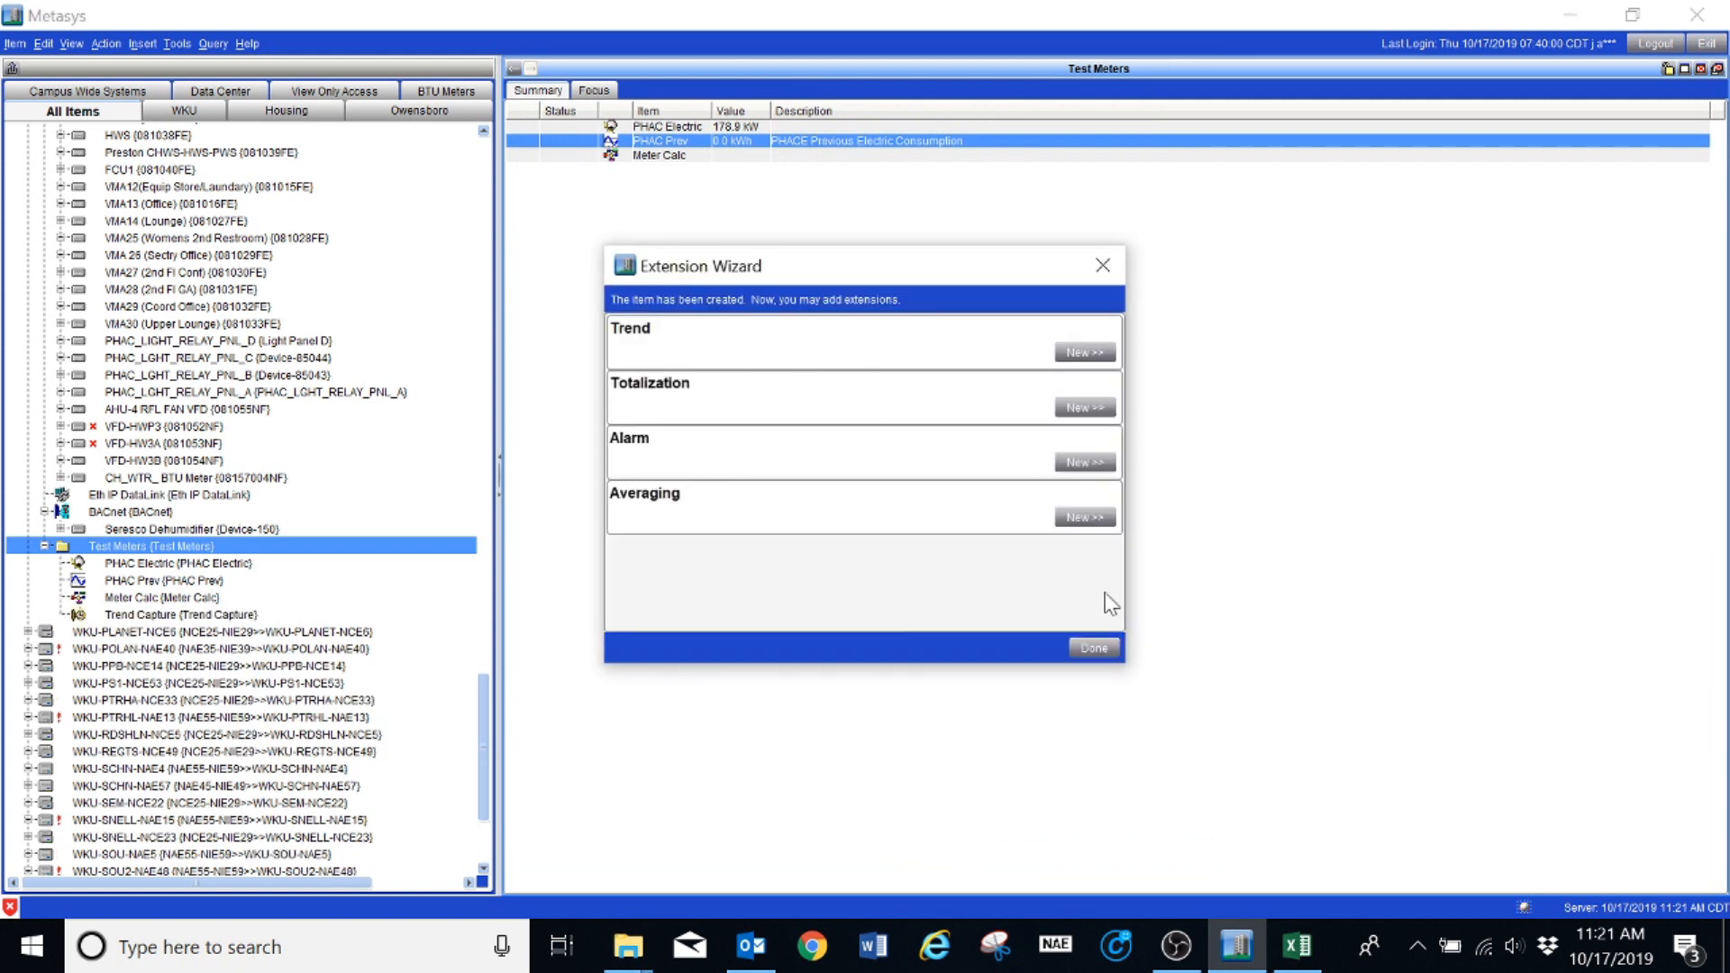
{"action": "left_click", "coordinate": [1097, 650]}
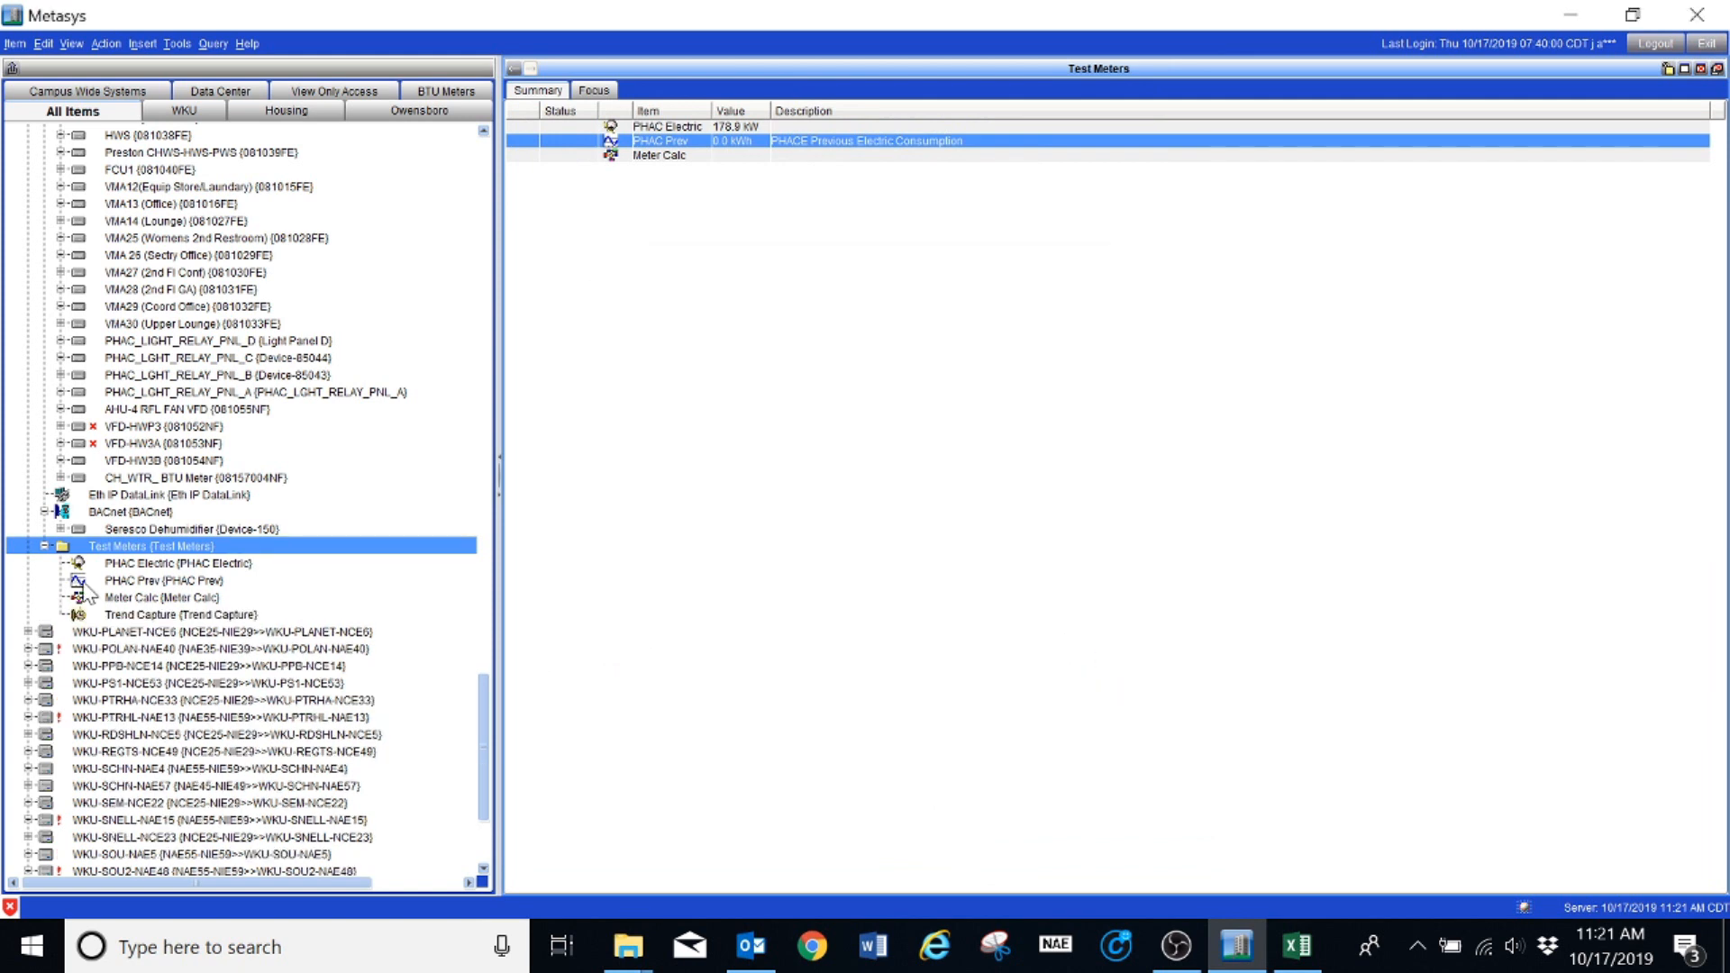
View the PHAC Electric meter's attributes, and insert a Schedule object into the Test Meters folder with the identifier Meter Reset.
{"action": "double_click", "coordinate": [130, 567]}
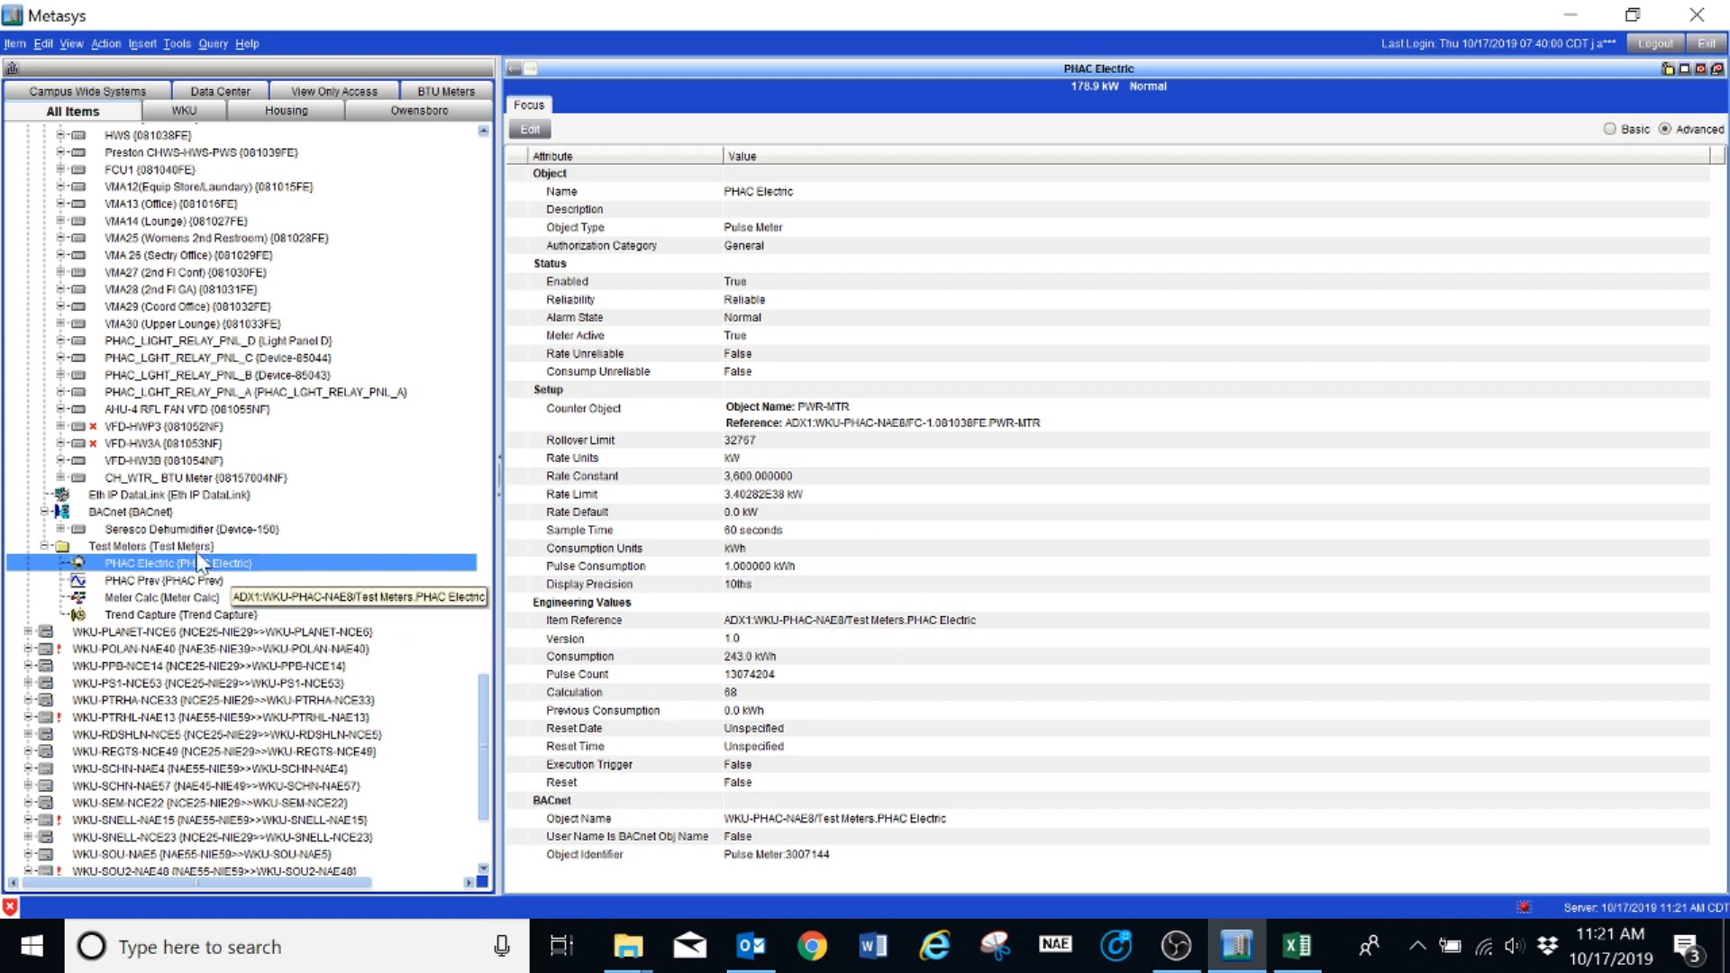
{"action": "left_click", "coordinate": [151, 546]}
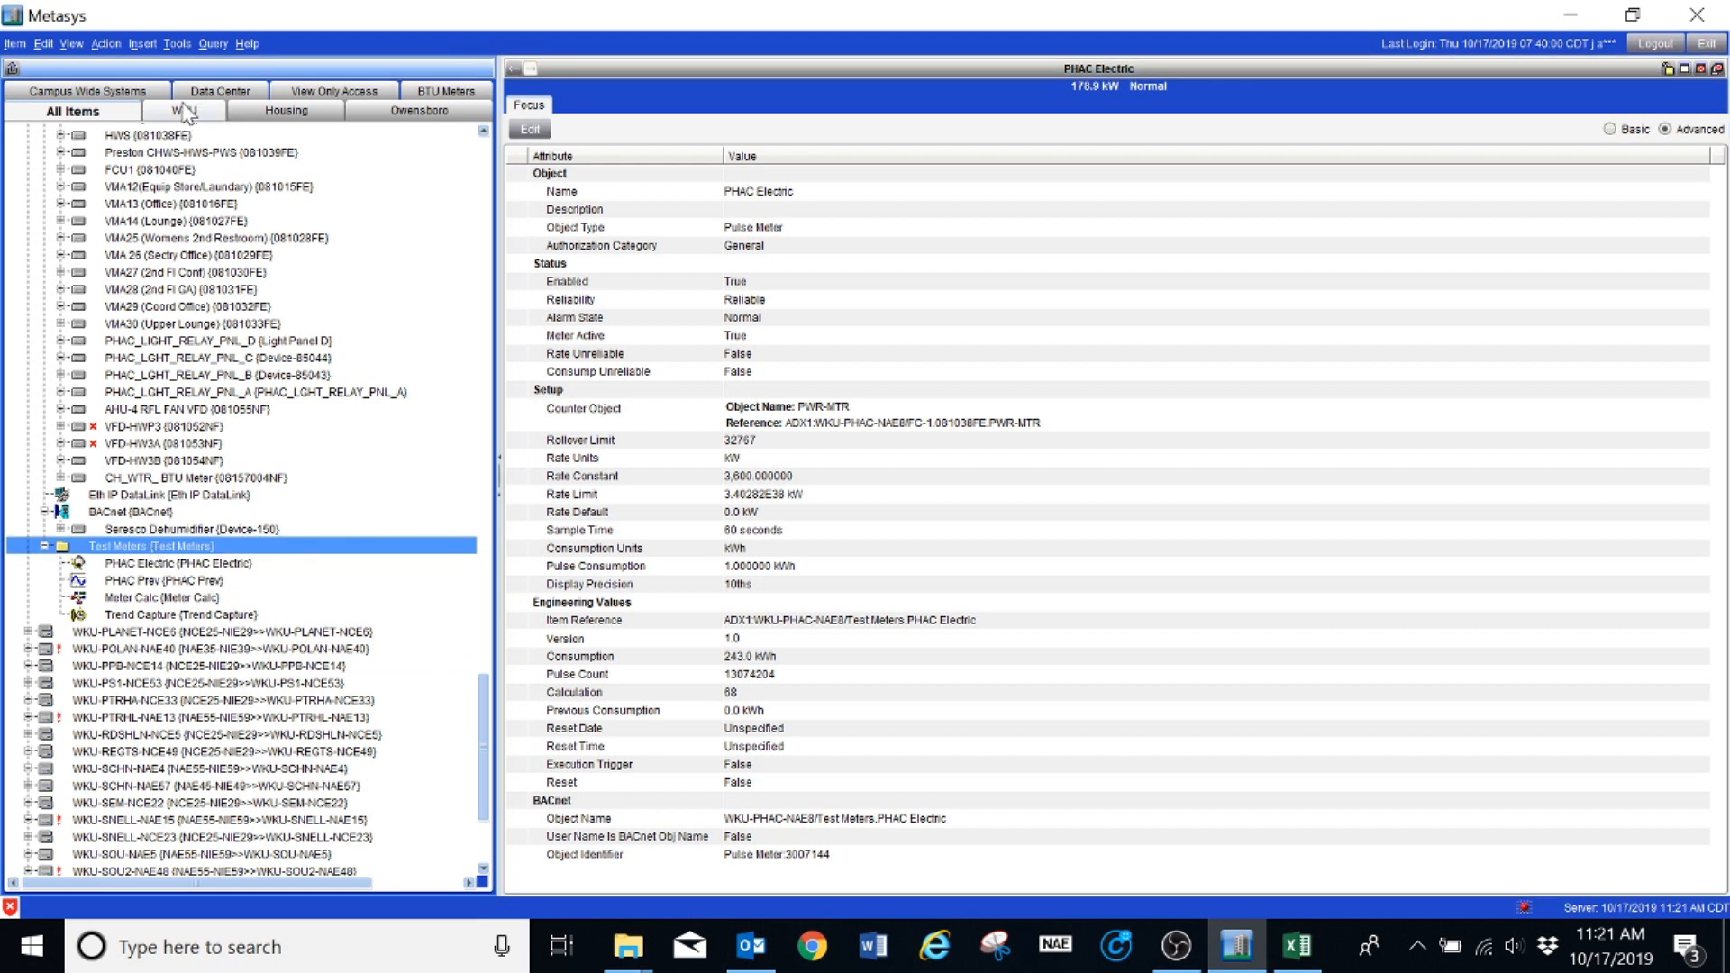
{"action": "left_click", "coordinate": [142, 43]}
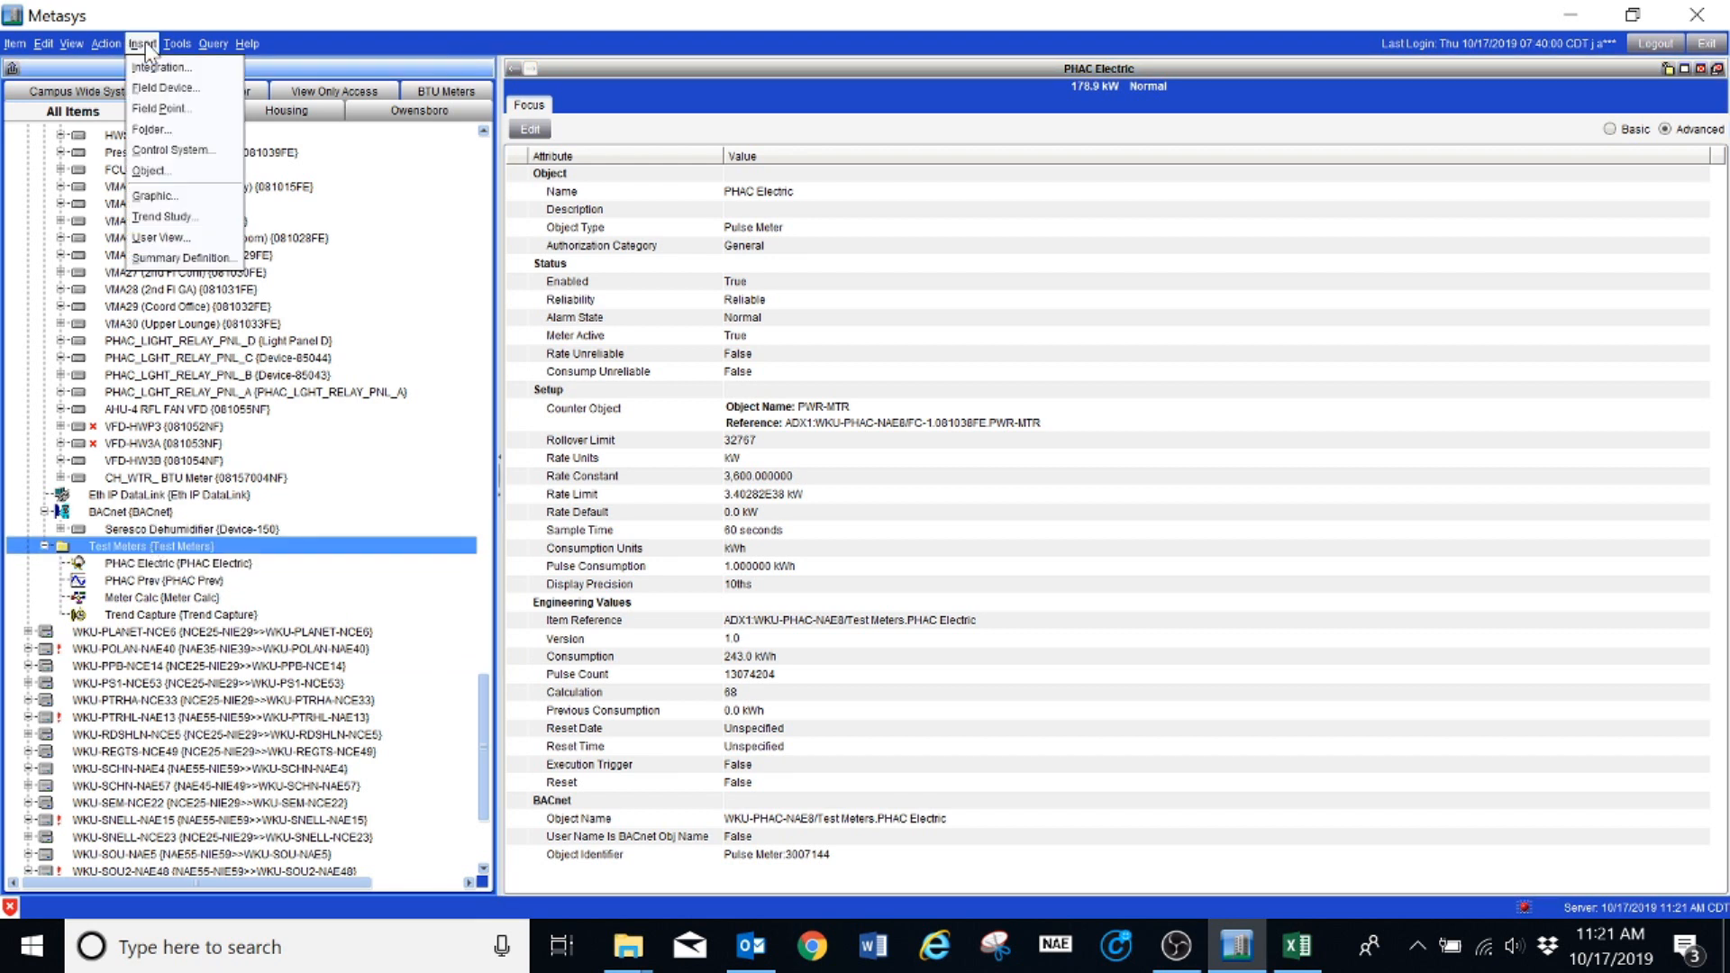
{"action": "left_click", "coordinate": [147, 172]}
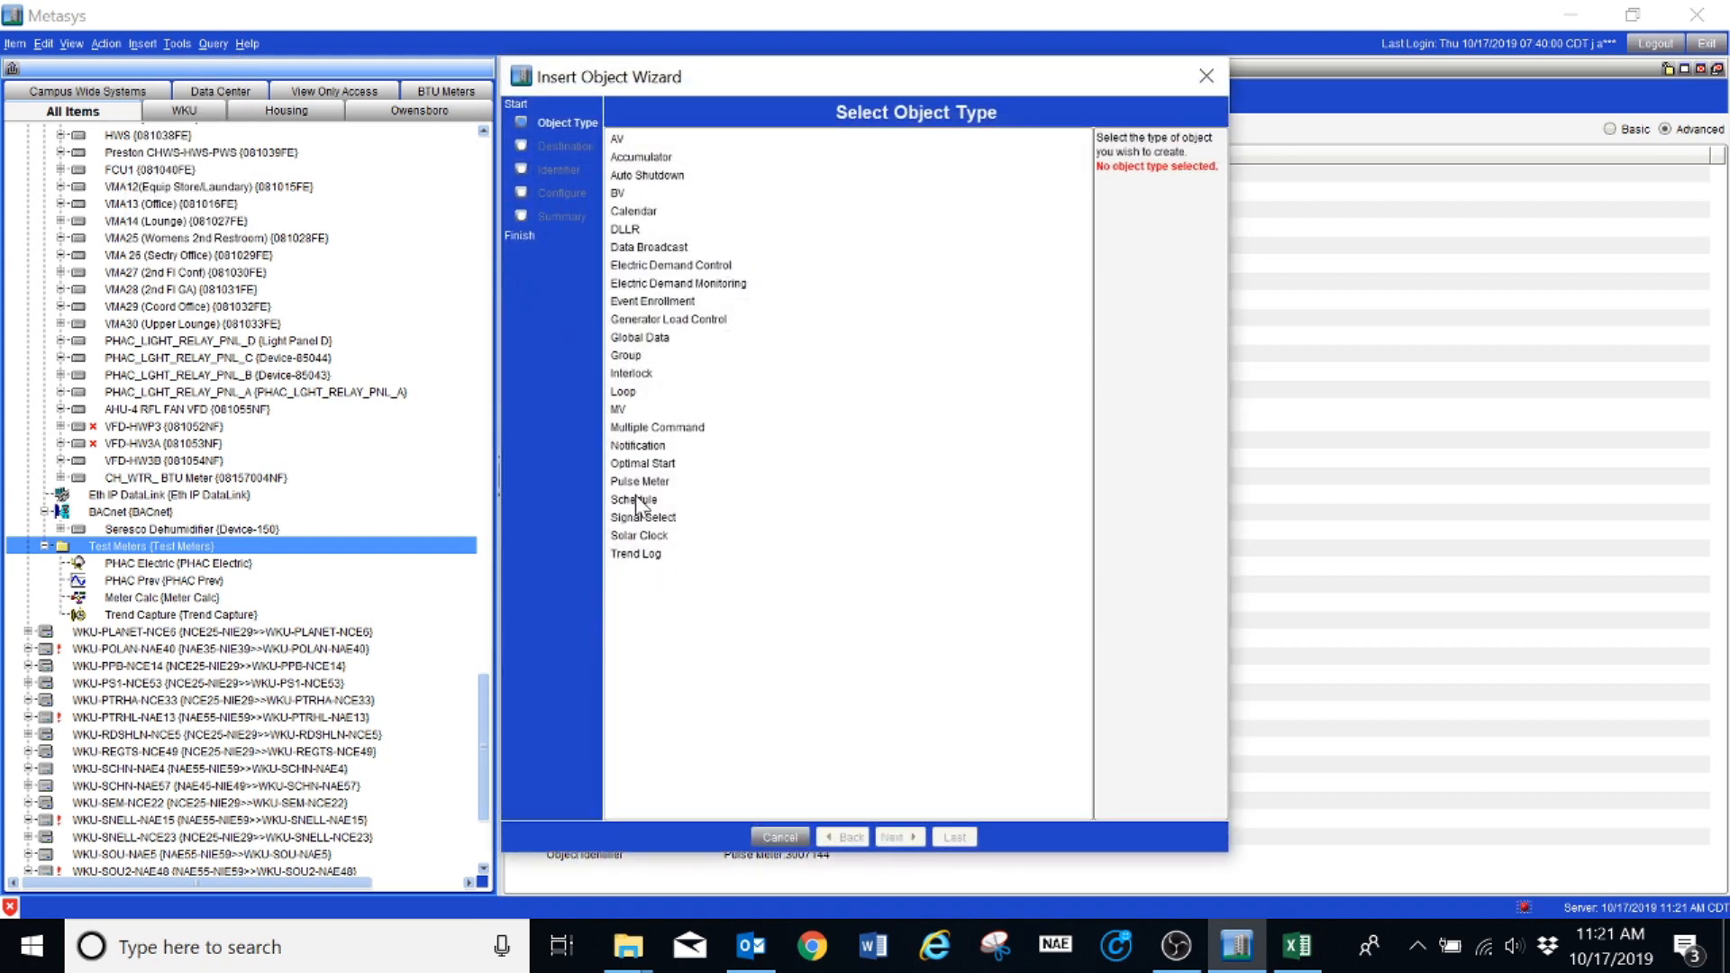
{"action": "left_click", "coordinate": [640, 500]}
{"action": "left_click", "coordinate": [898, 838]}
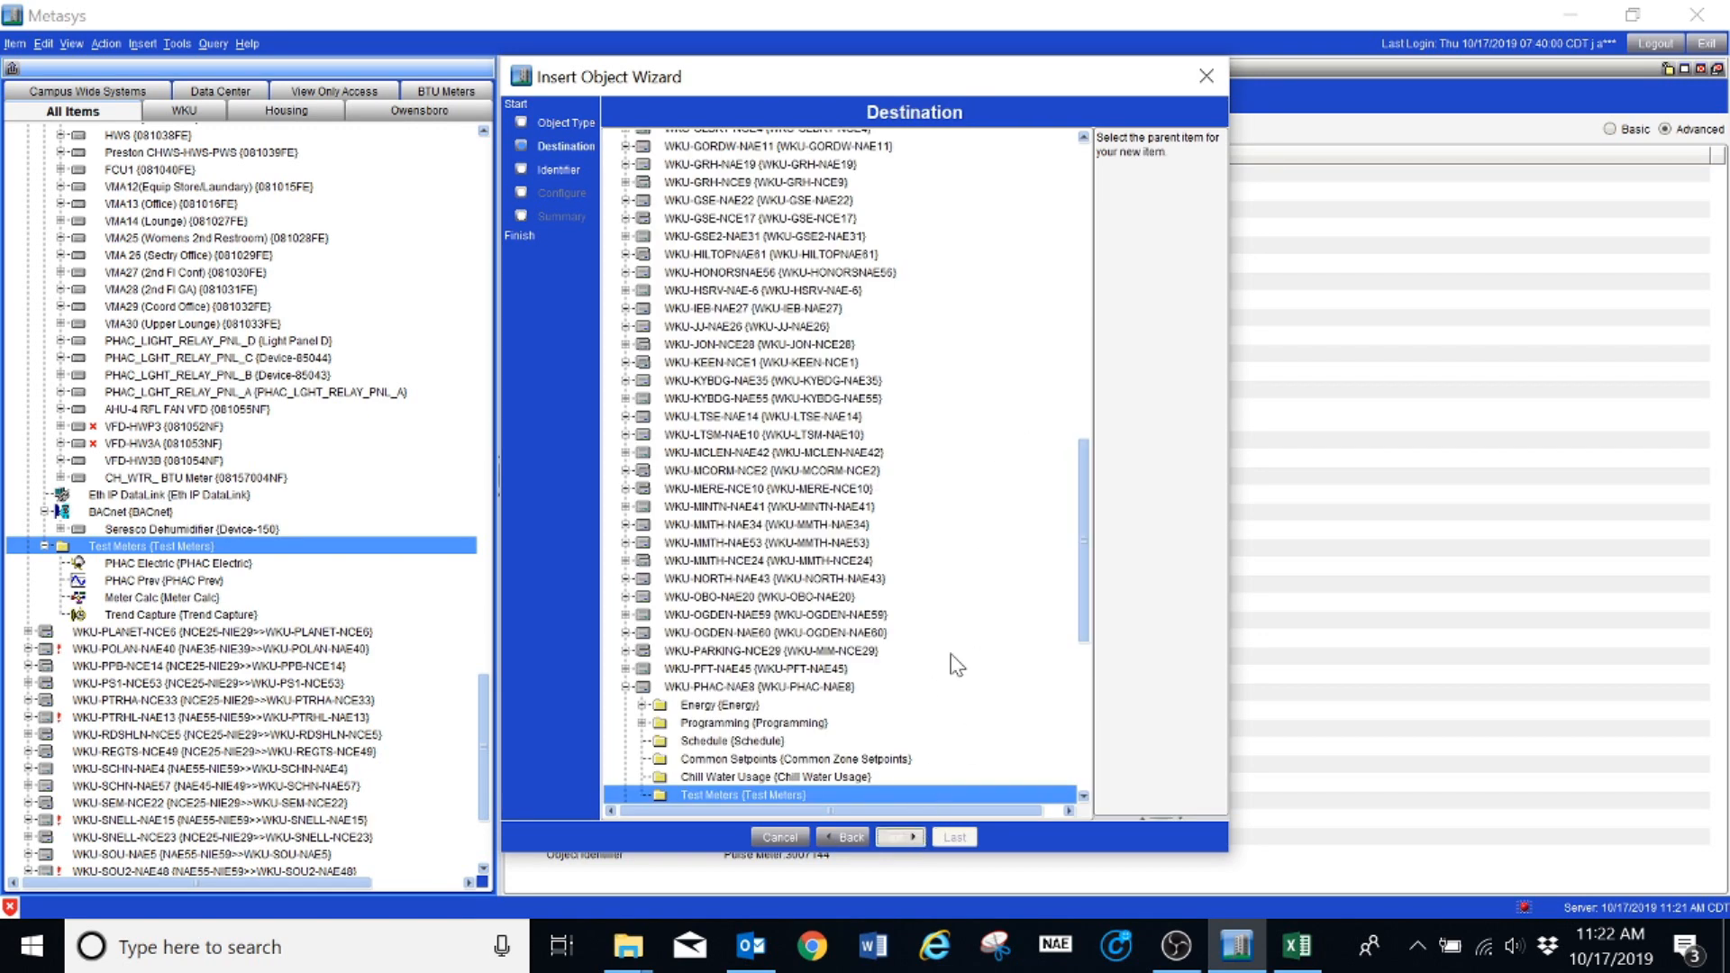
{"action": "double_click", "coordinate": [1127, 167]}
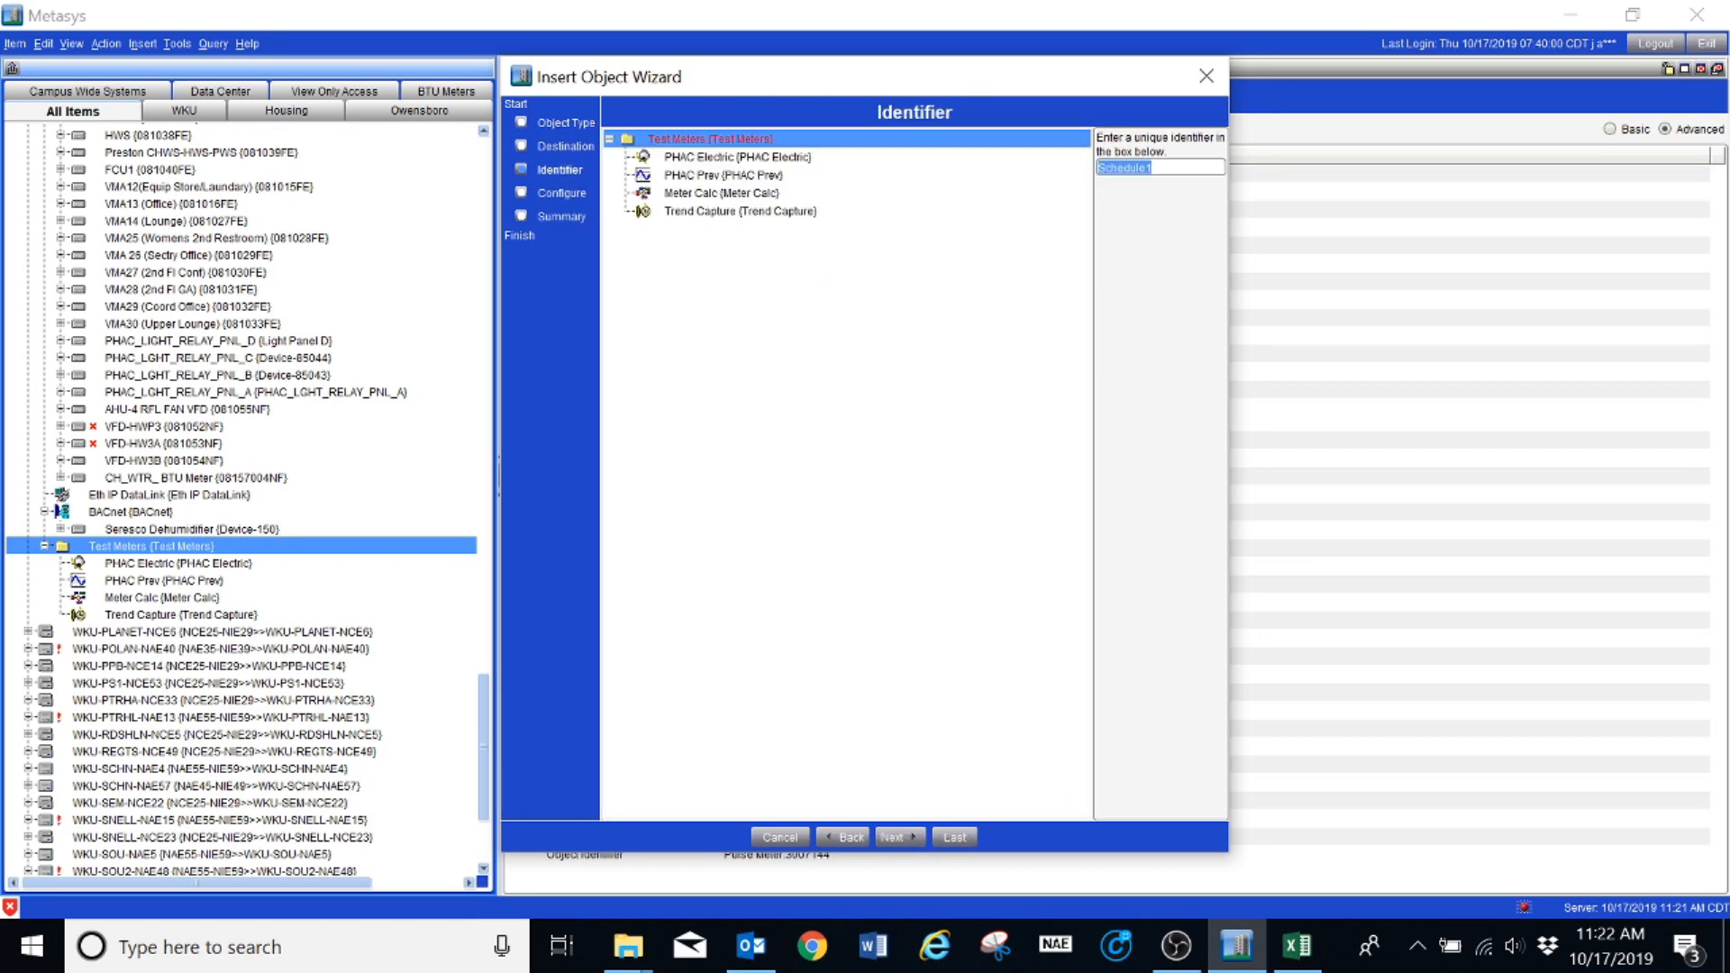
{"action": "type", "text": "Meter Reset"}
{"action": "left_click", "coordinate": [894, 836]}
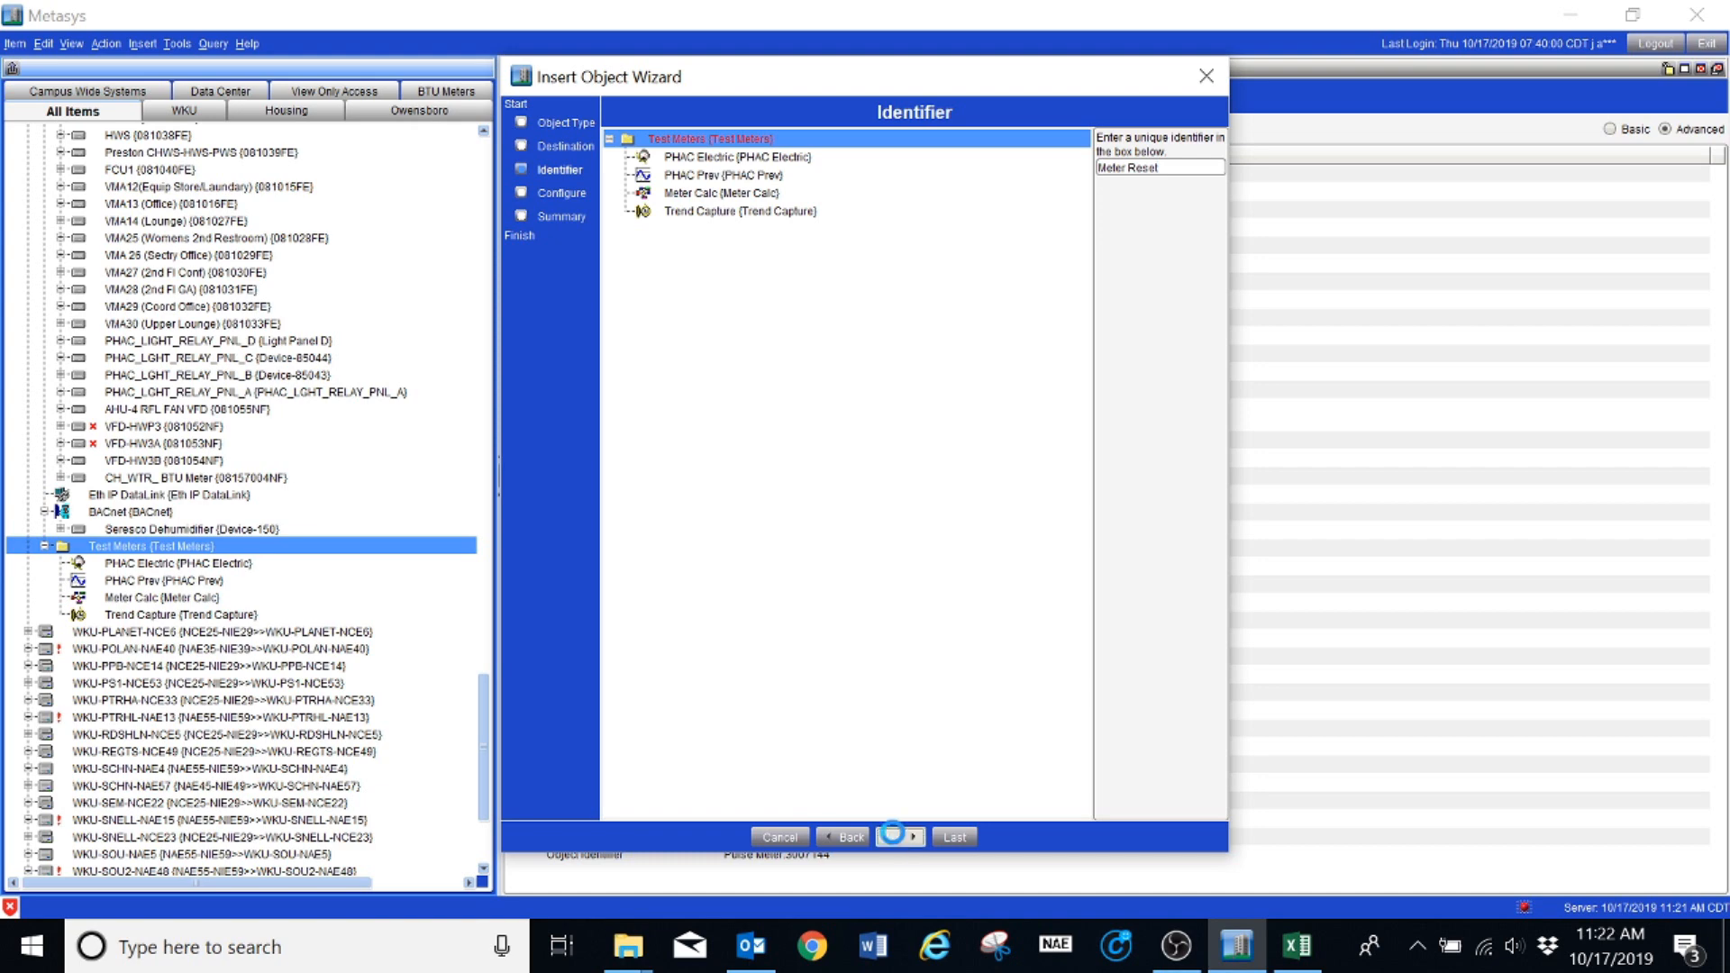
Add PHAC Electric from the Test Meters folder as the scheduled item of Meter Reset.
{"action": "left_click", "coordinate": [636, 444]}
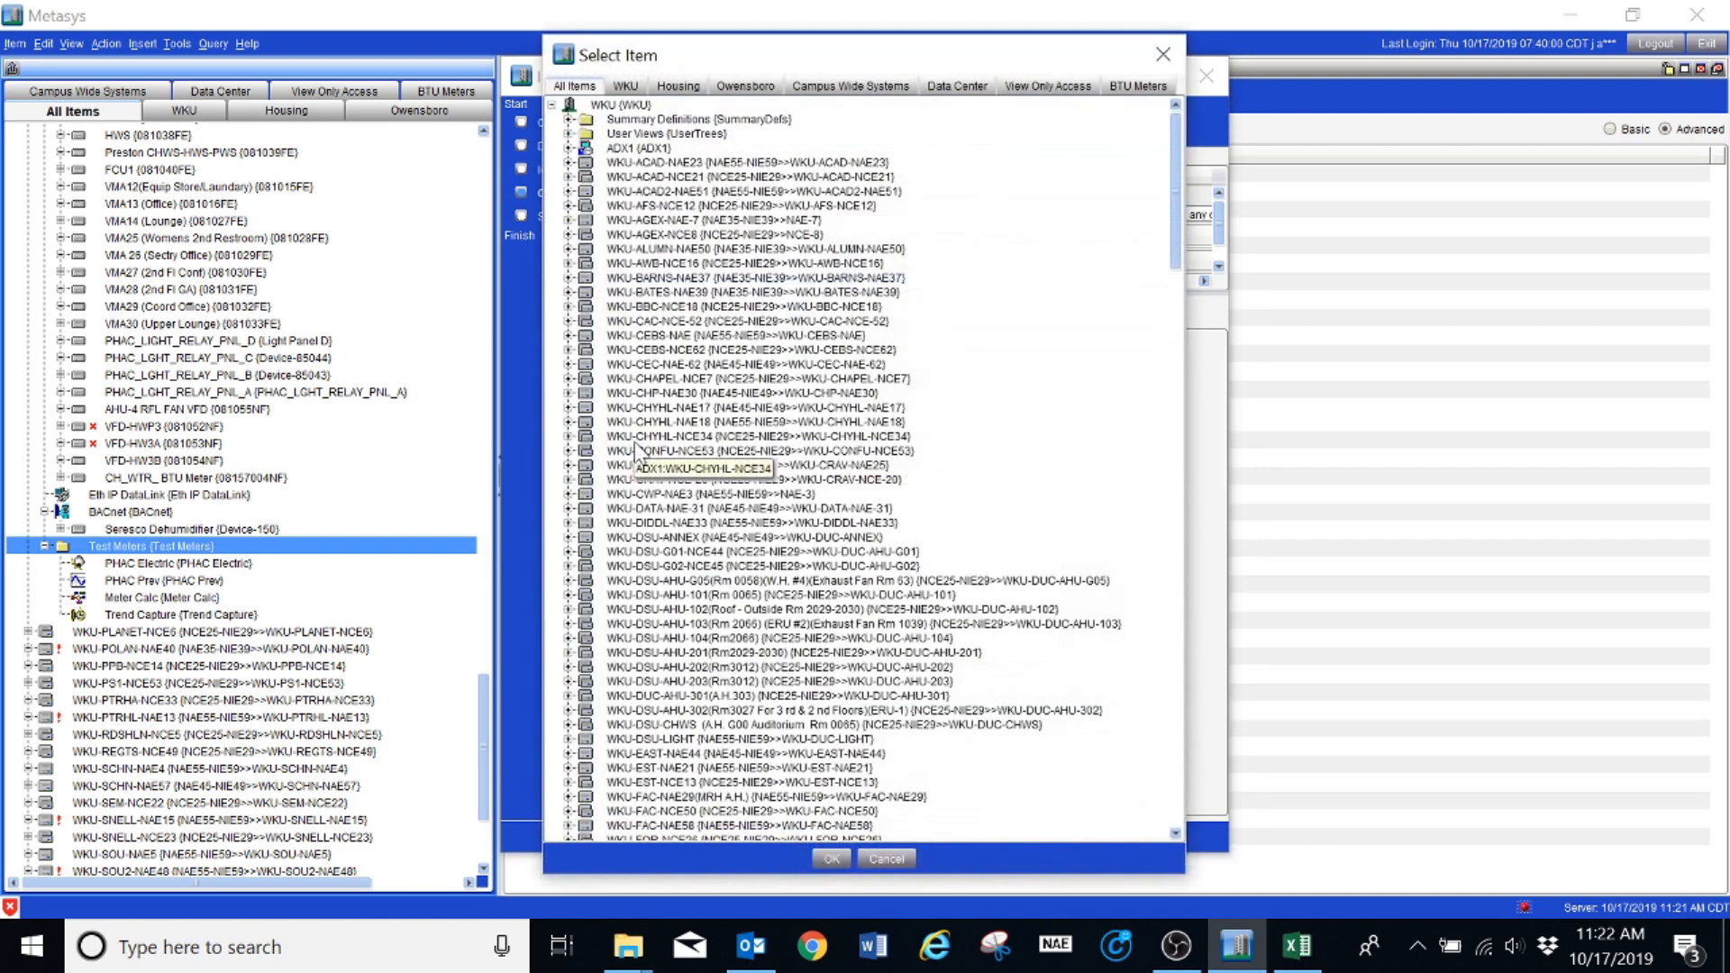
{"action": "left_click_drag", "start_coordinate": [1173, 237], "coordinate": [1182, 759]}
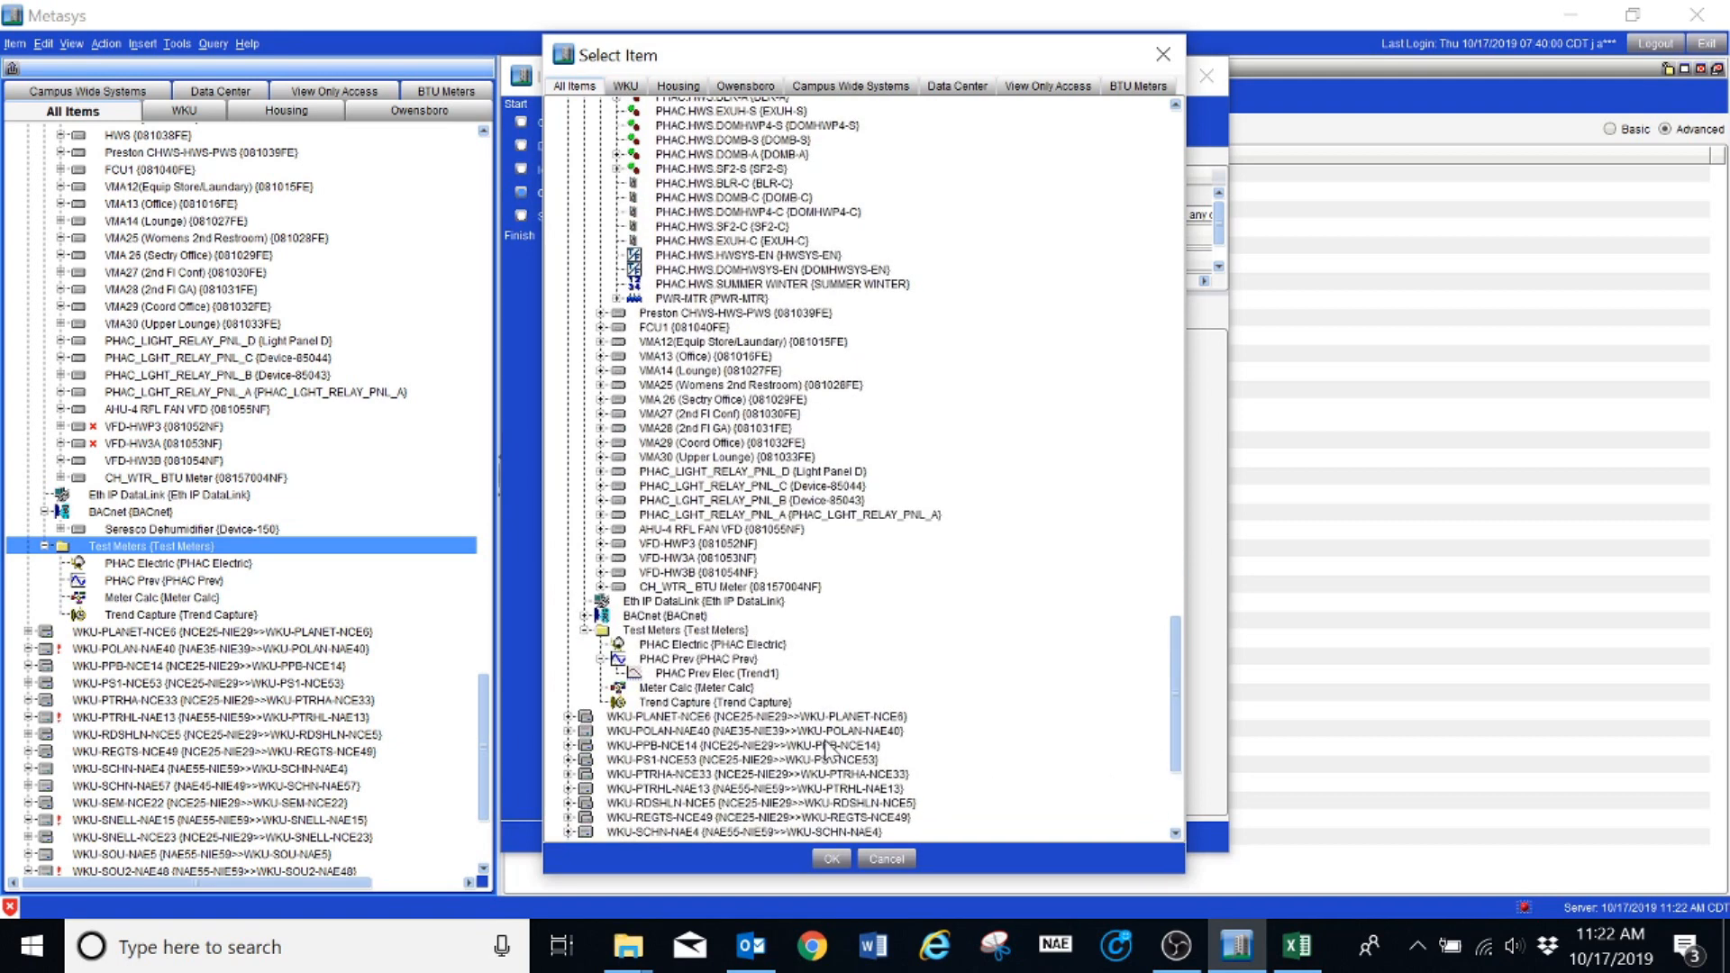
{"action": "left_click", "coordinate": [690, 645]}
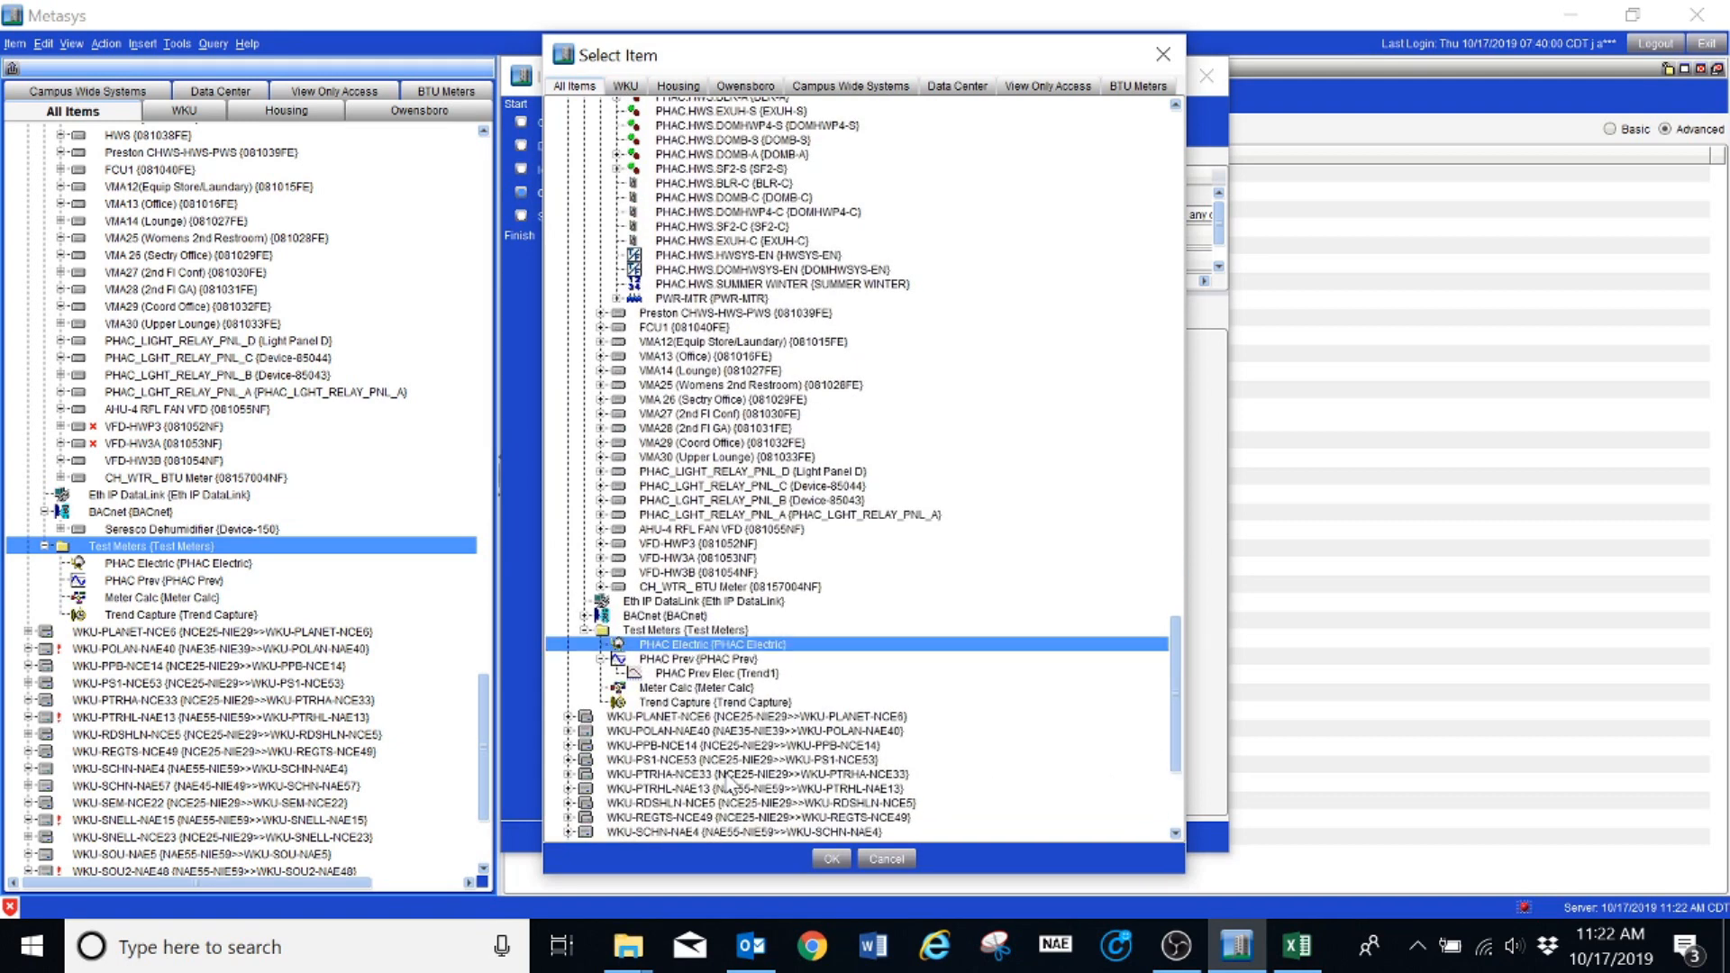
{"action": "left_click", "coordinate": [830, 859]}
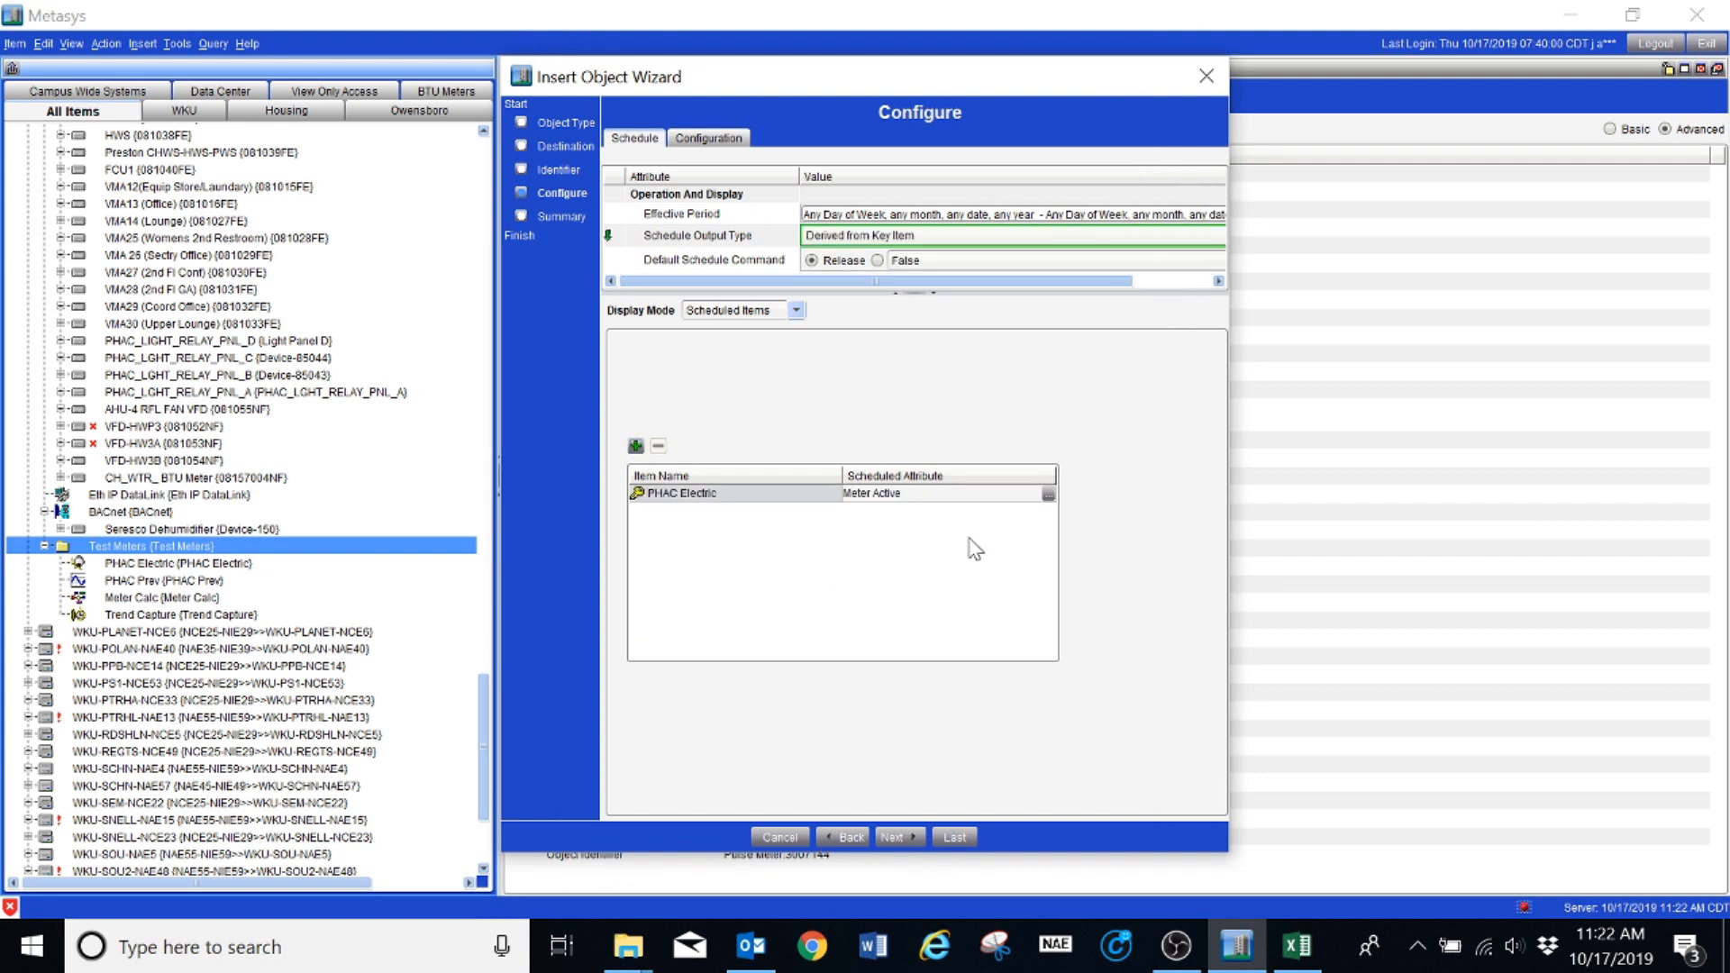
Change PHAC Electric's scheduled attribute to Reset and accept the key item attribute change.
{"action": "left_click", "coordinate": [1048, 494]}
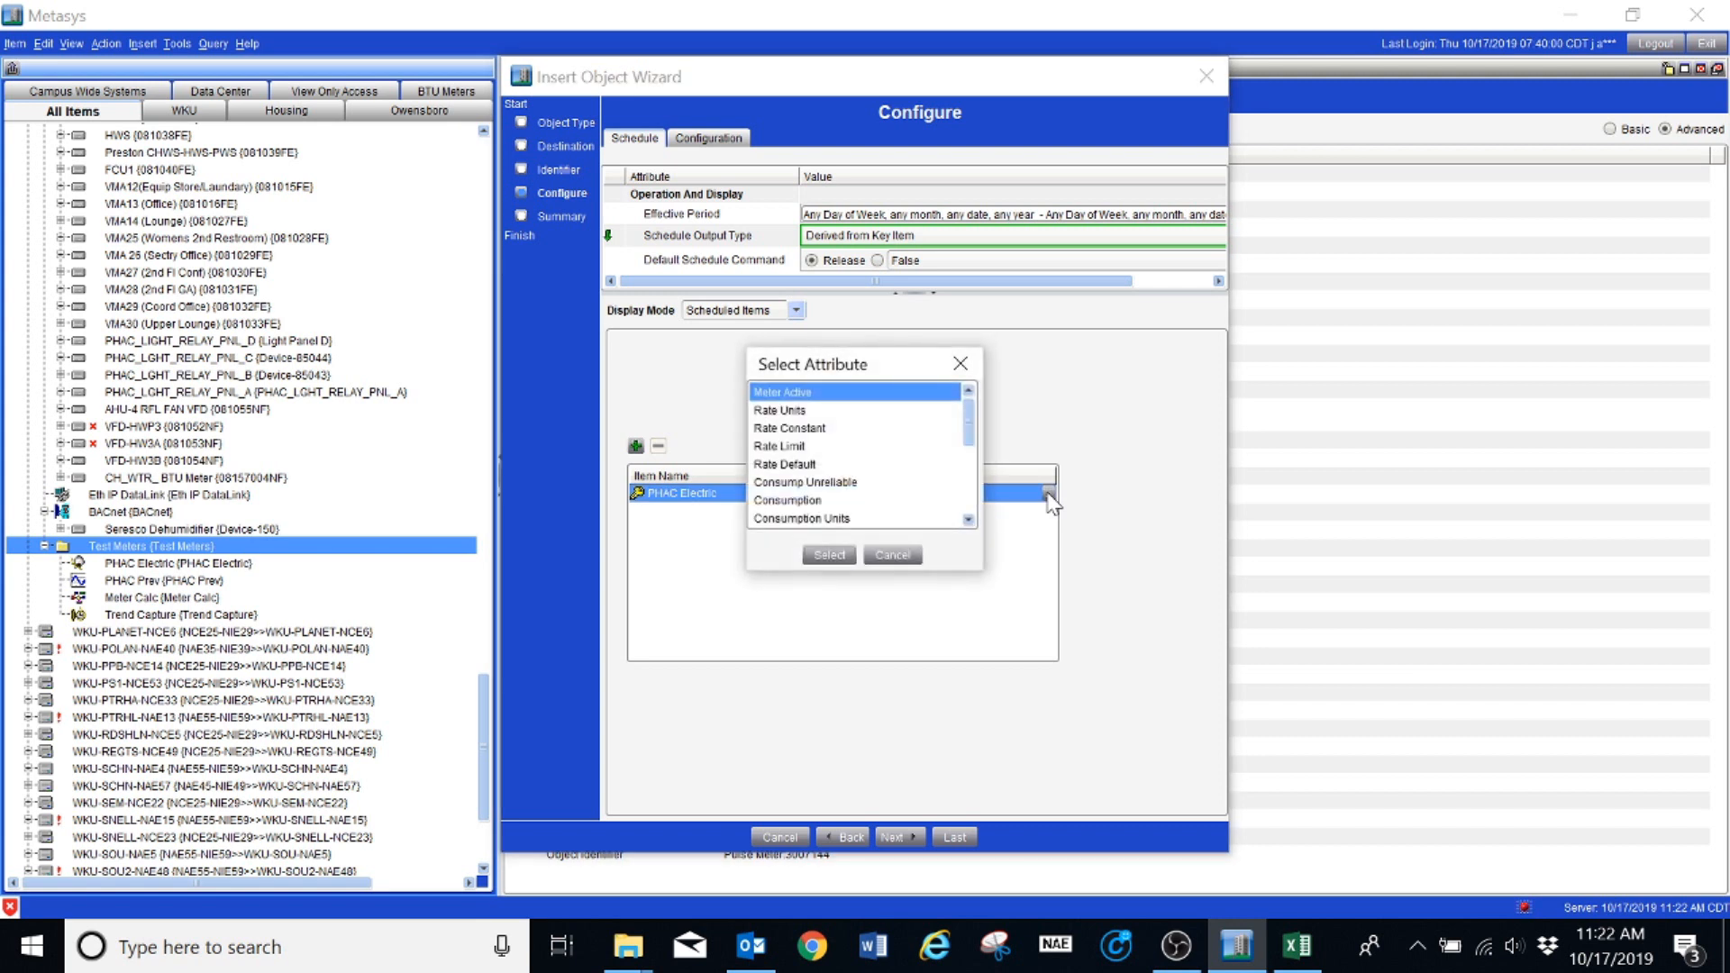
{"action": "left_click", "coordinate": [968, 520]}
{"action": "left_click", "coordinate": [967, 520]}
{"action": "left_click", "coordinate": [967, 520]}
{"action": "left_click", "coordinate": [968, 520]}
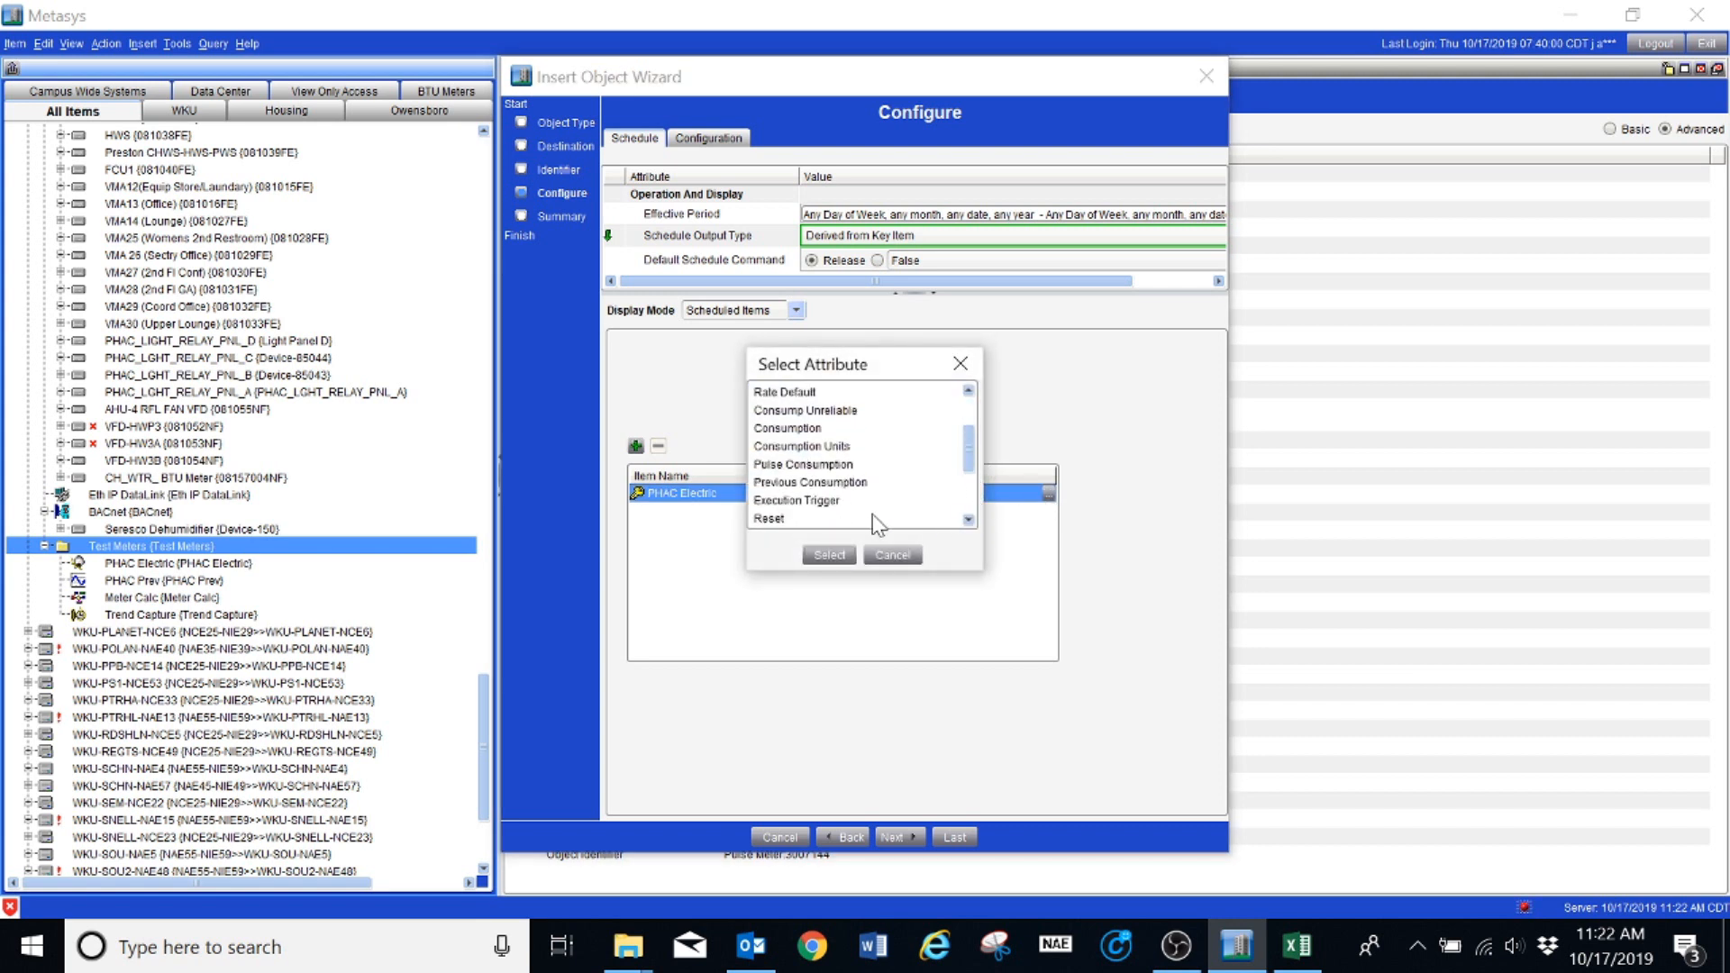
{"action": "left_click", "coordinate": [772, 522]}
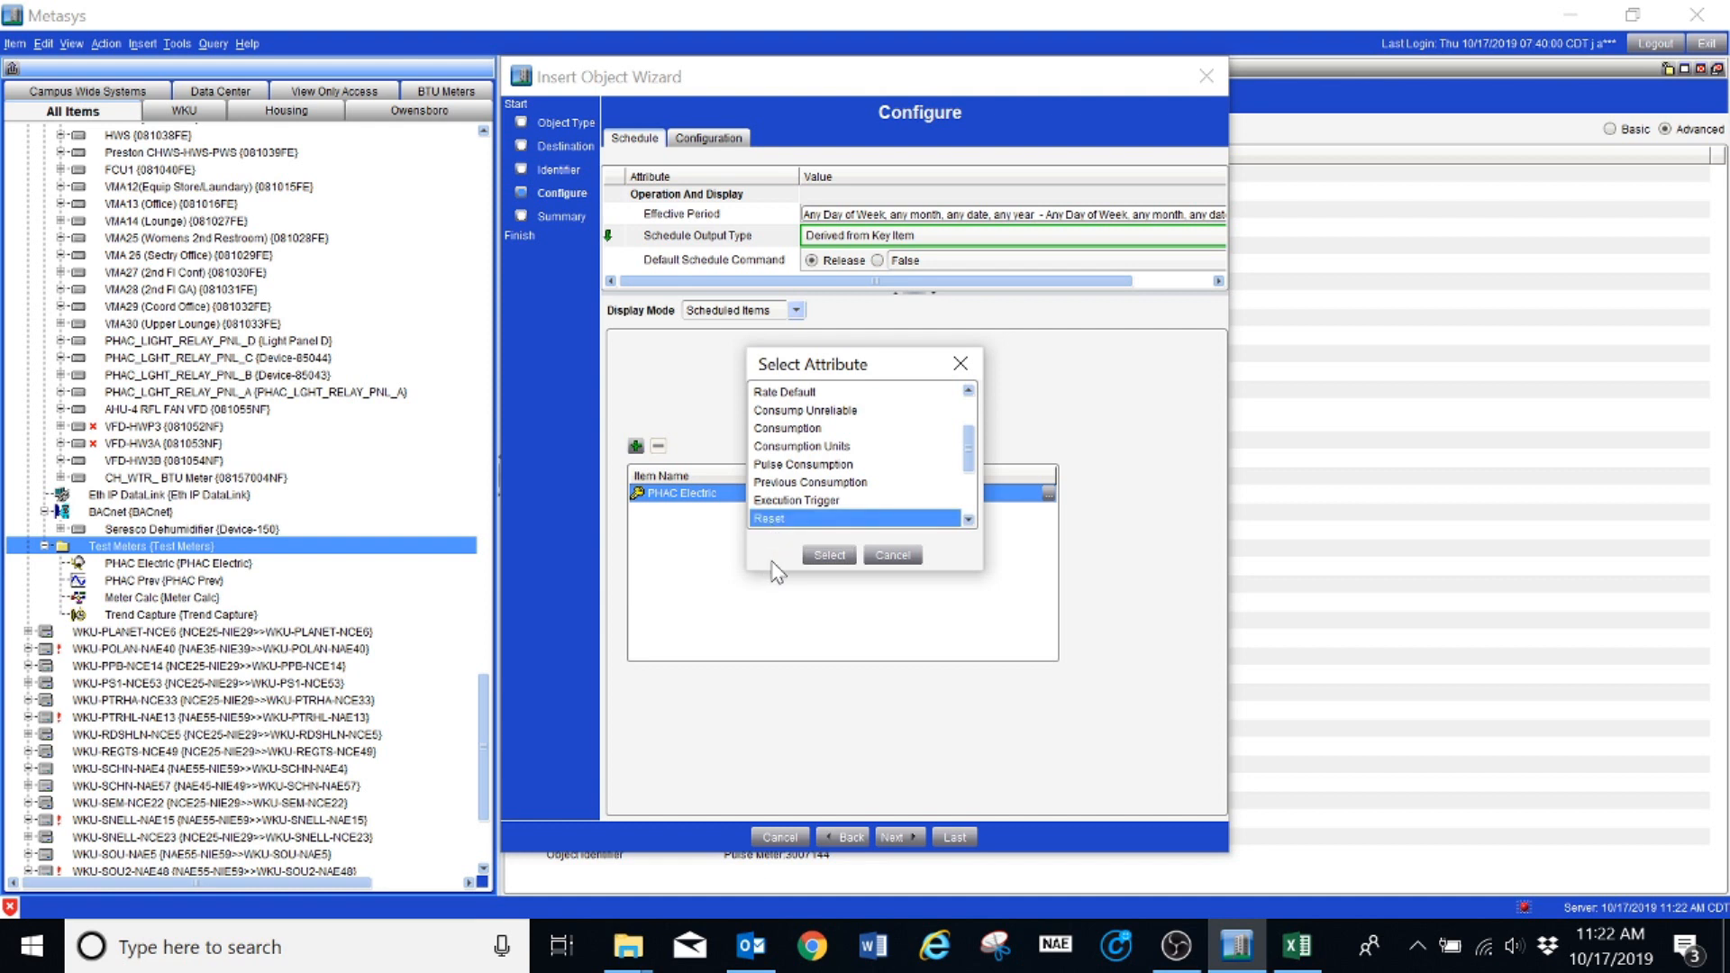
{"action": "left_click", "coordinate": [833, 555]}
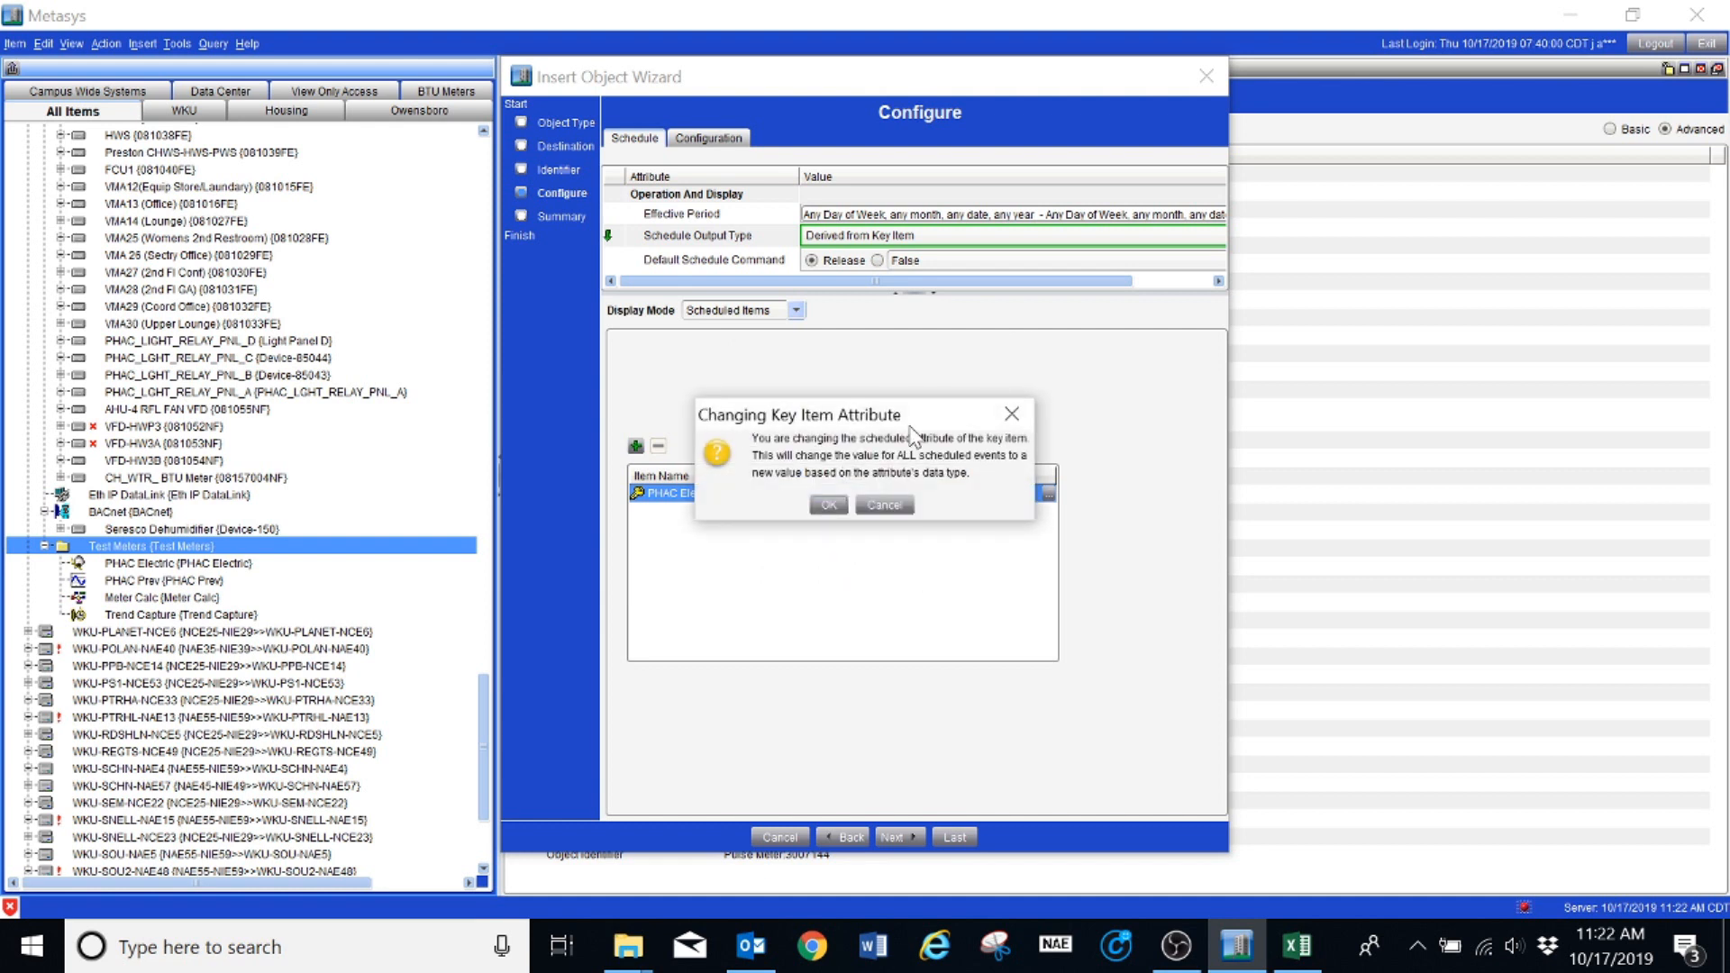
{"action": "left_click", "coordinate": [827, 504]}
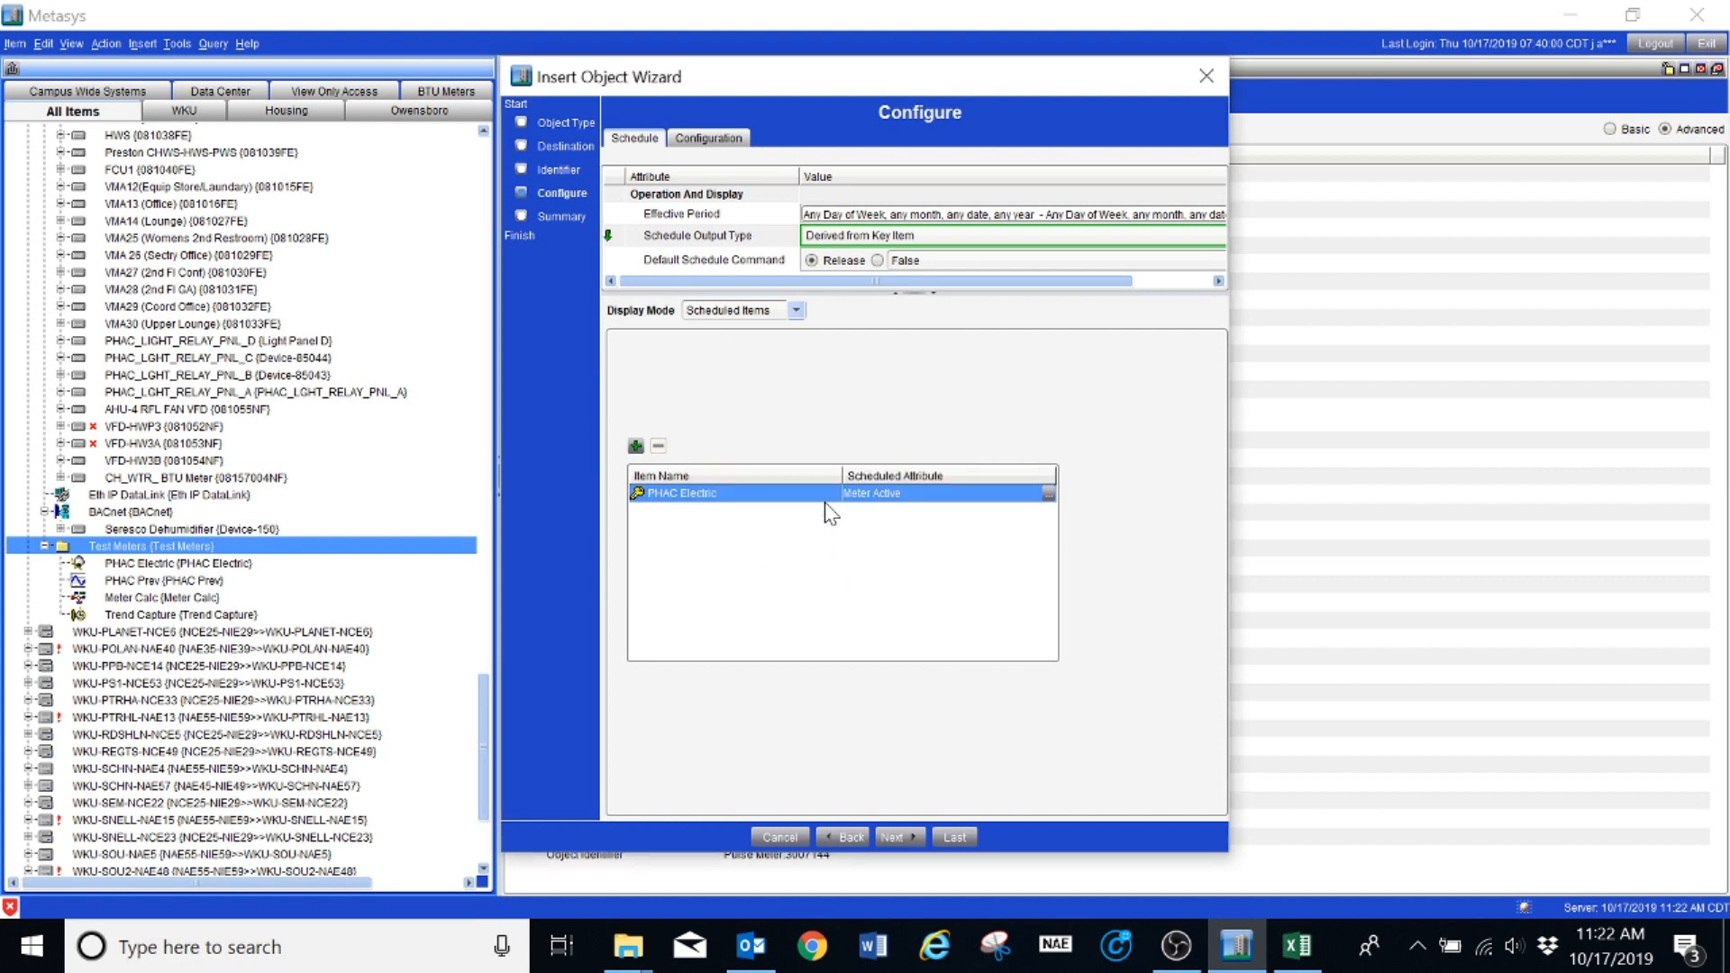
Set Meter Reset's default schedule command to False and add a weekly event of False at 00:00 for all days.
{"action": "left_click", "coordinate": [873, 261]}
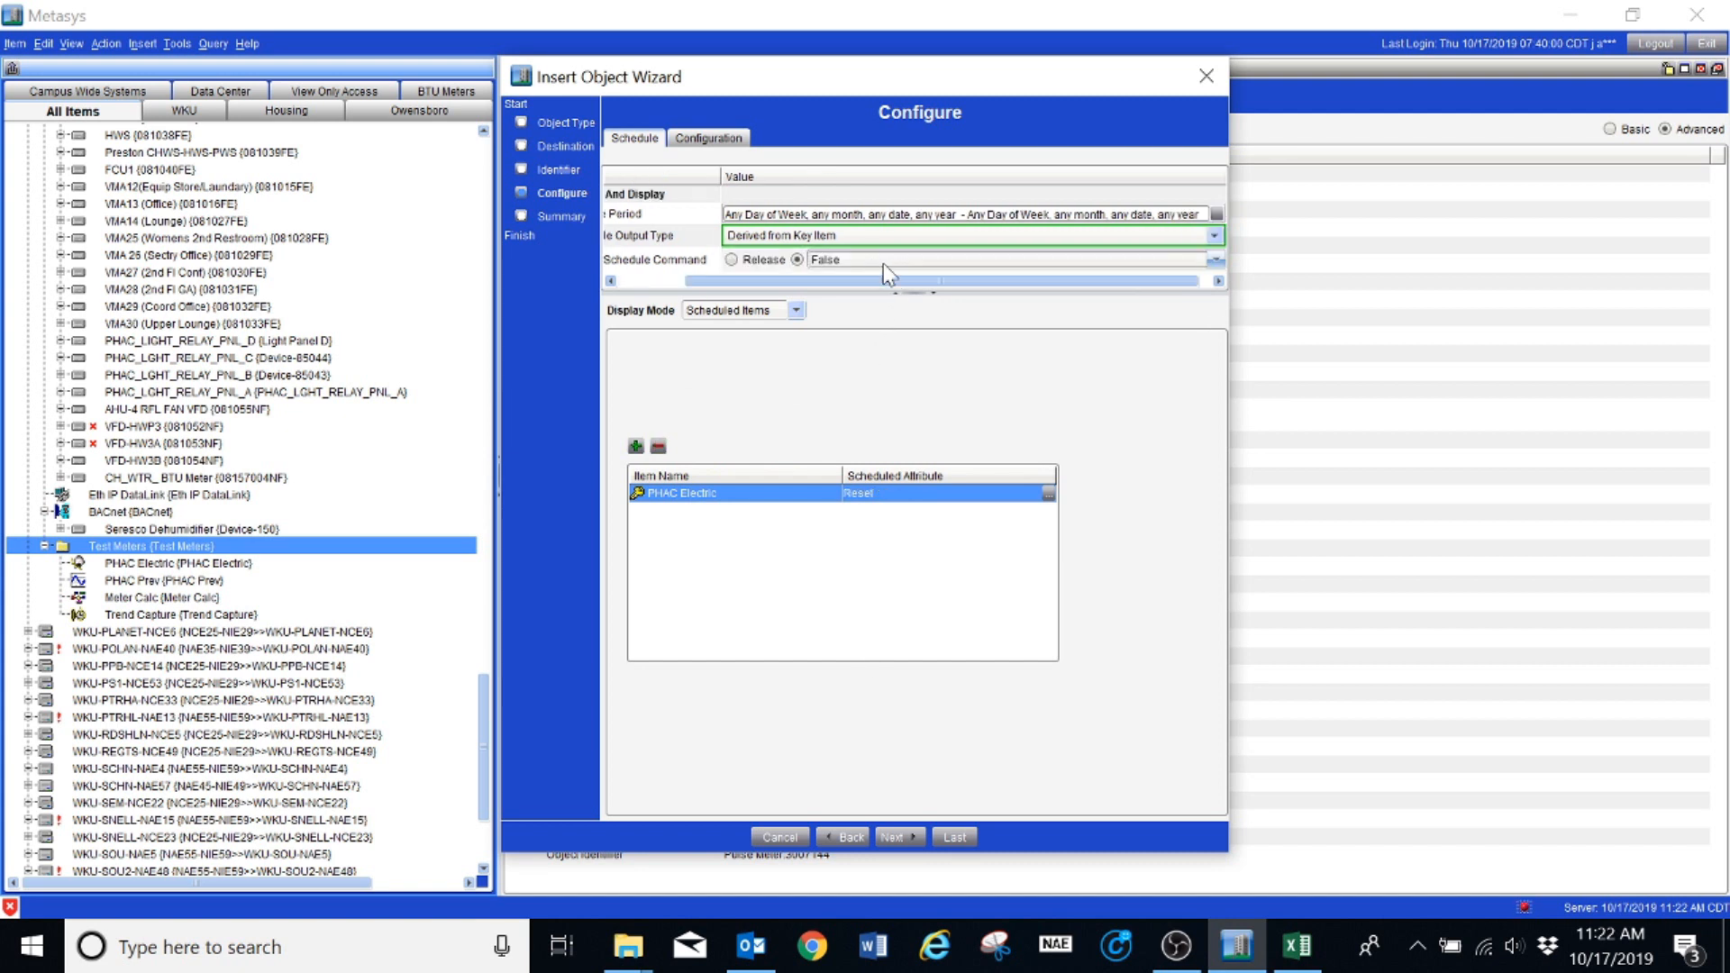
{"action": "left_click", "coordinate": [742, 312]}
{"action": "left_click", "coordinate": [735, 346]}
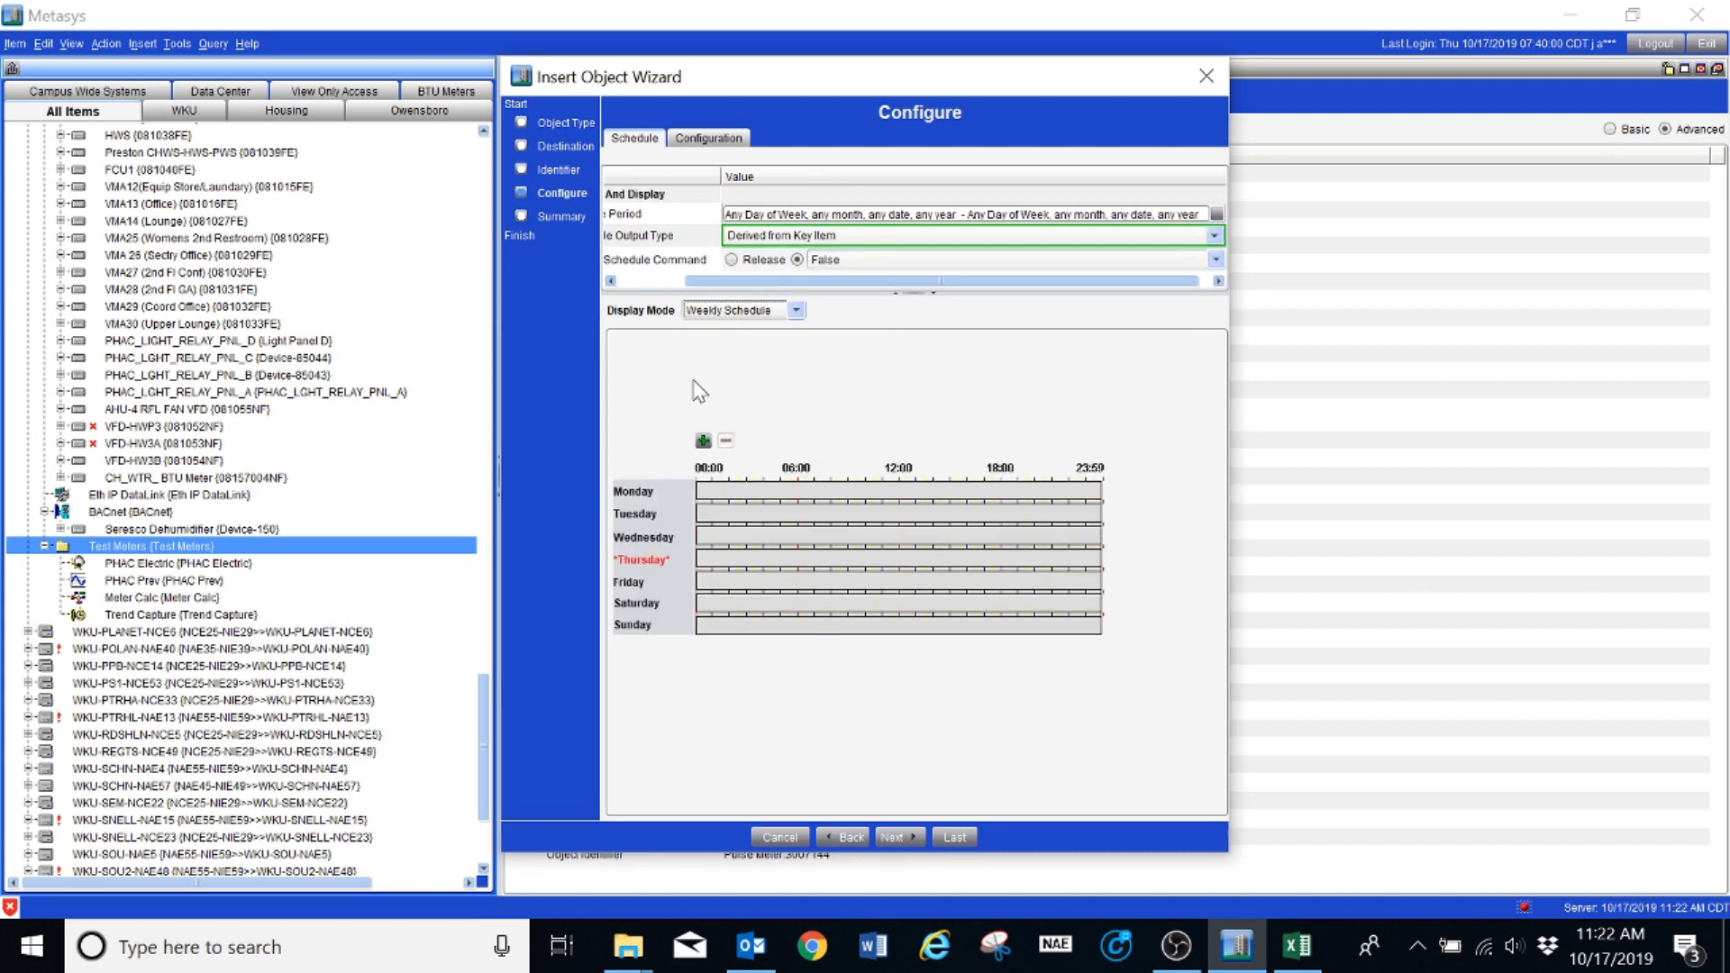
{"action": "left_click", "coordinate": [704, 441]}
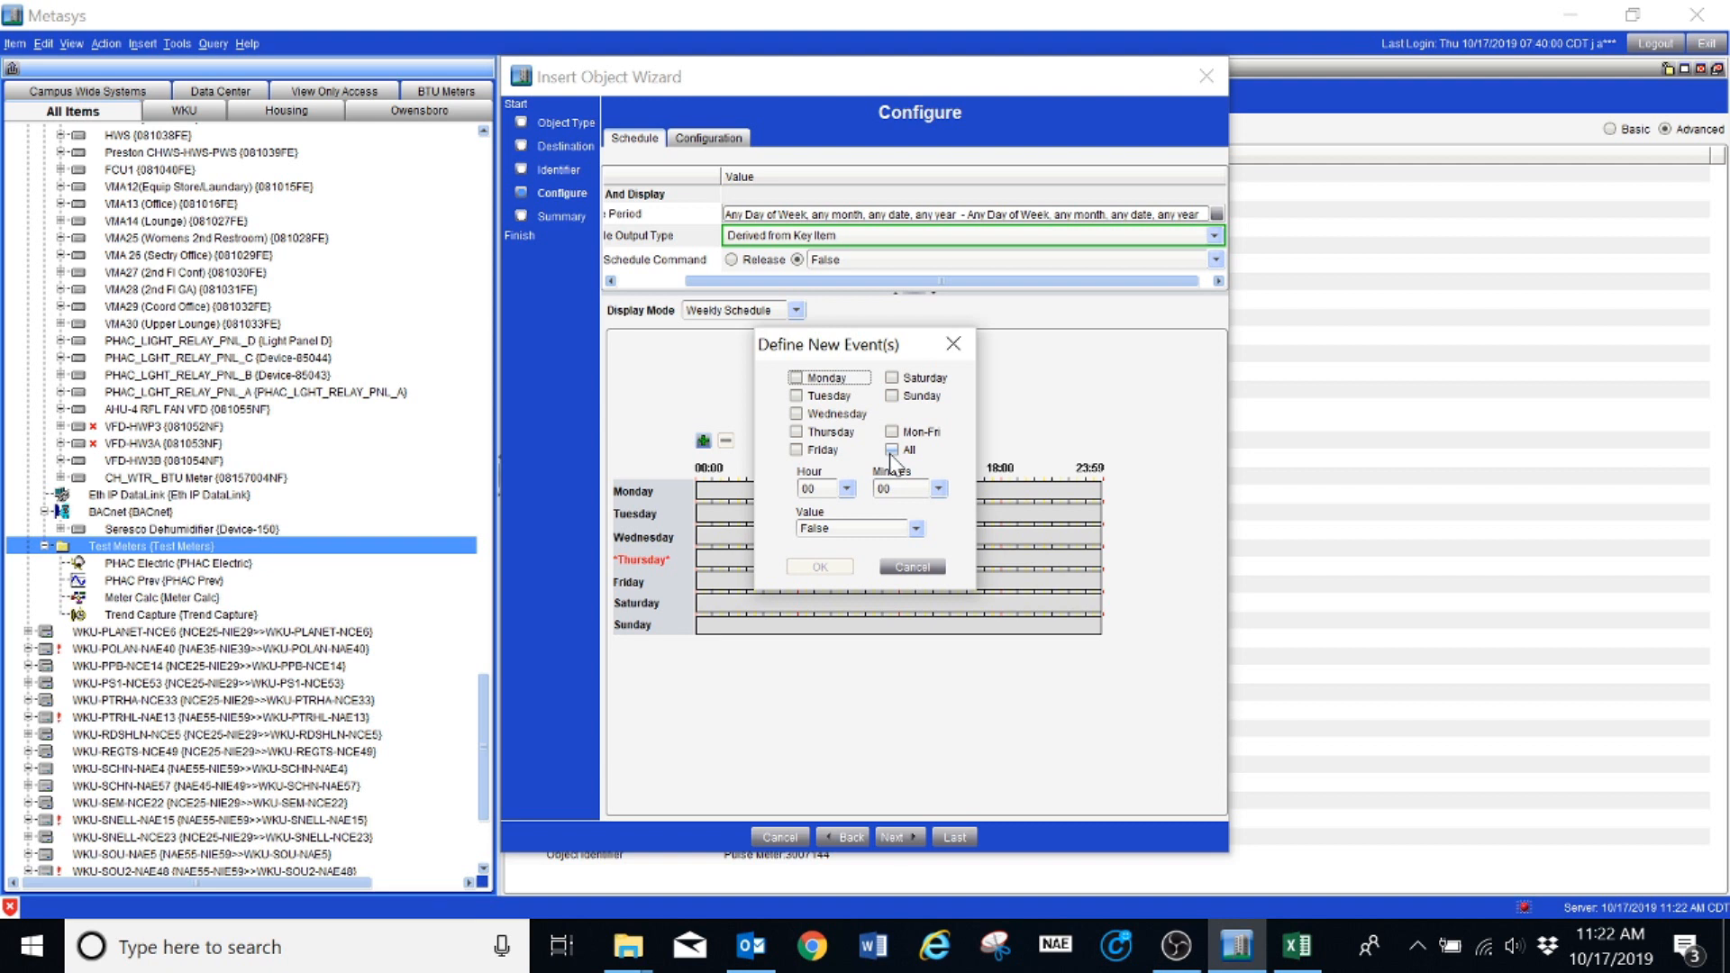
{"action": "left_click", "coordinate": [891, 449]}
{"action": "left_click", "coordinate": [817, 567]}
Switch Meter Reset to its exception schedule and add a date exception for any month, the last day and any year.
{"action": "left_click", "coordinate": [795, 310]}
{"action": "left_click", "coordinate": [722, 344]}
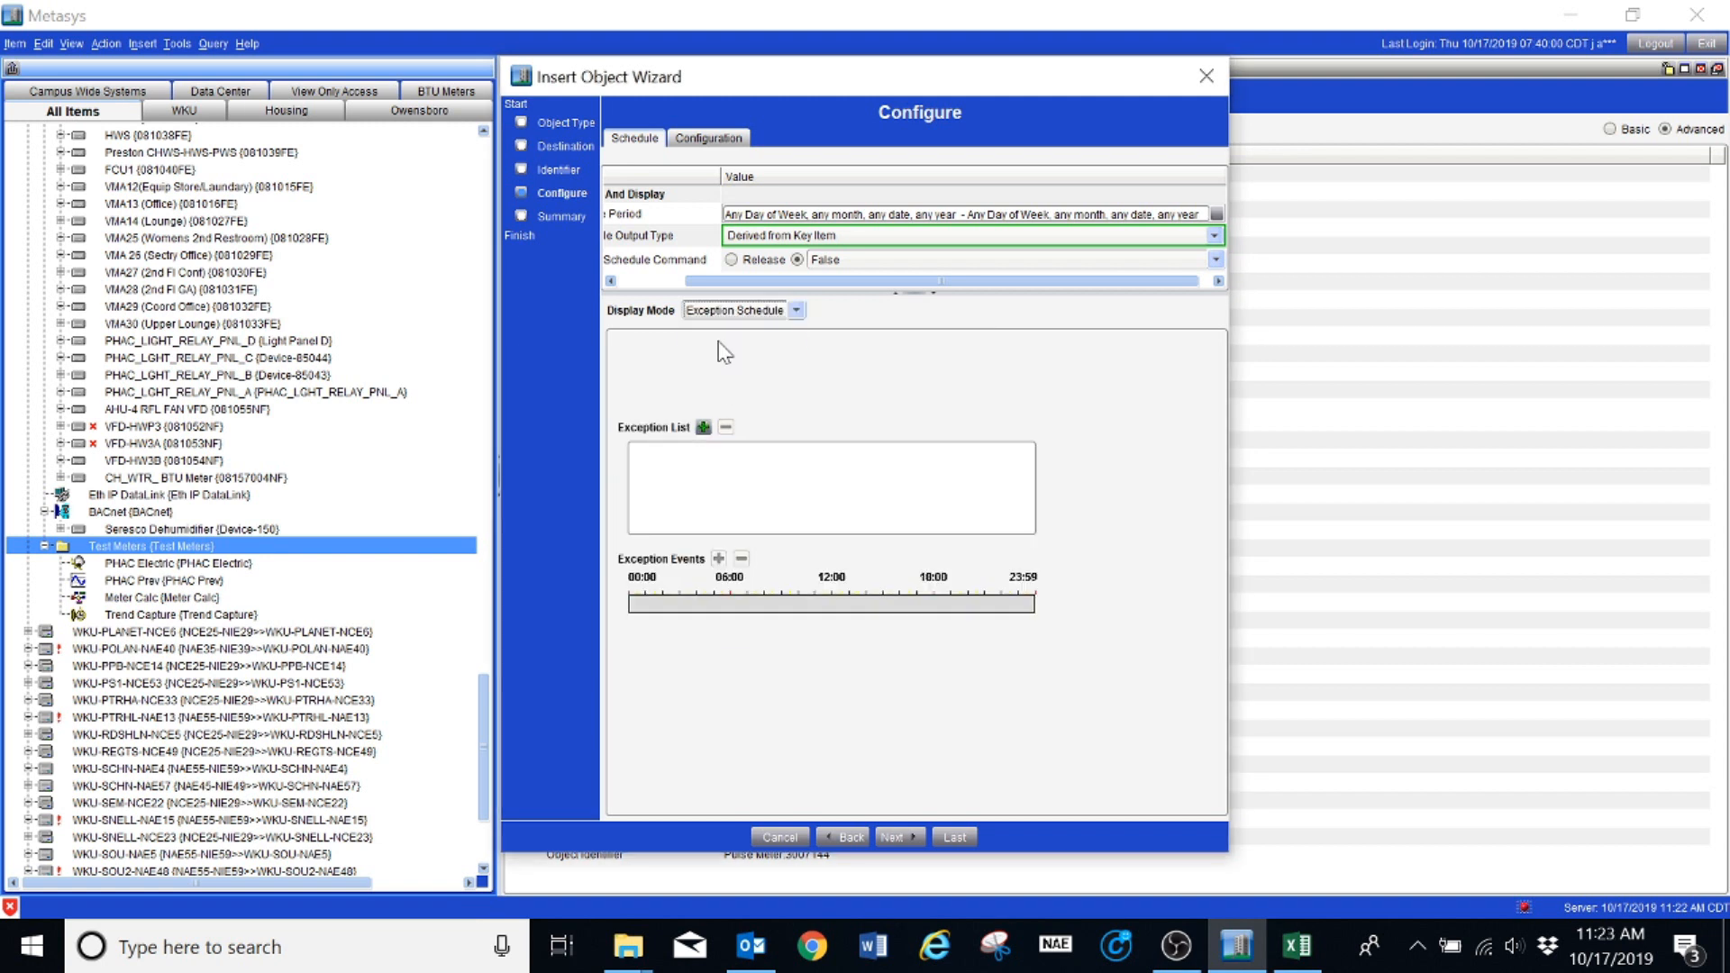
{"action": "left_click", "coordinate": [707, 425]}
{"action": "left_click", "coordinate": [769, 510]}
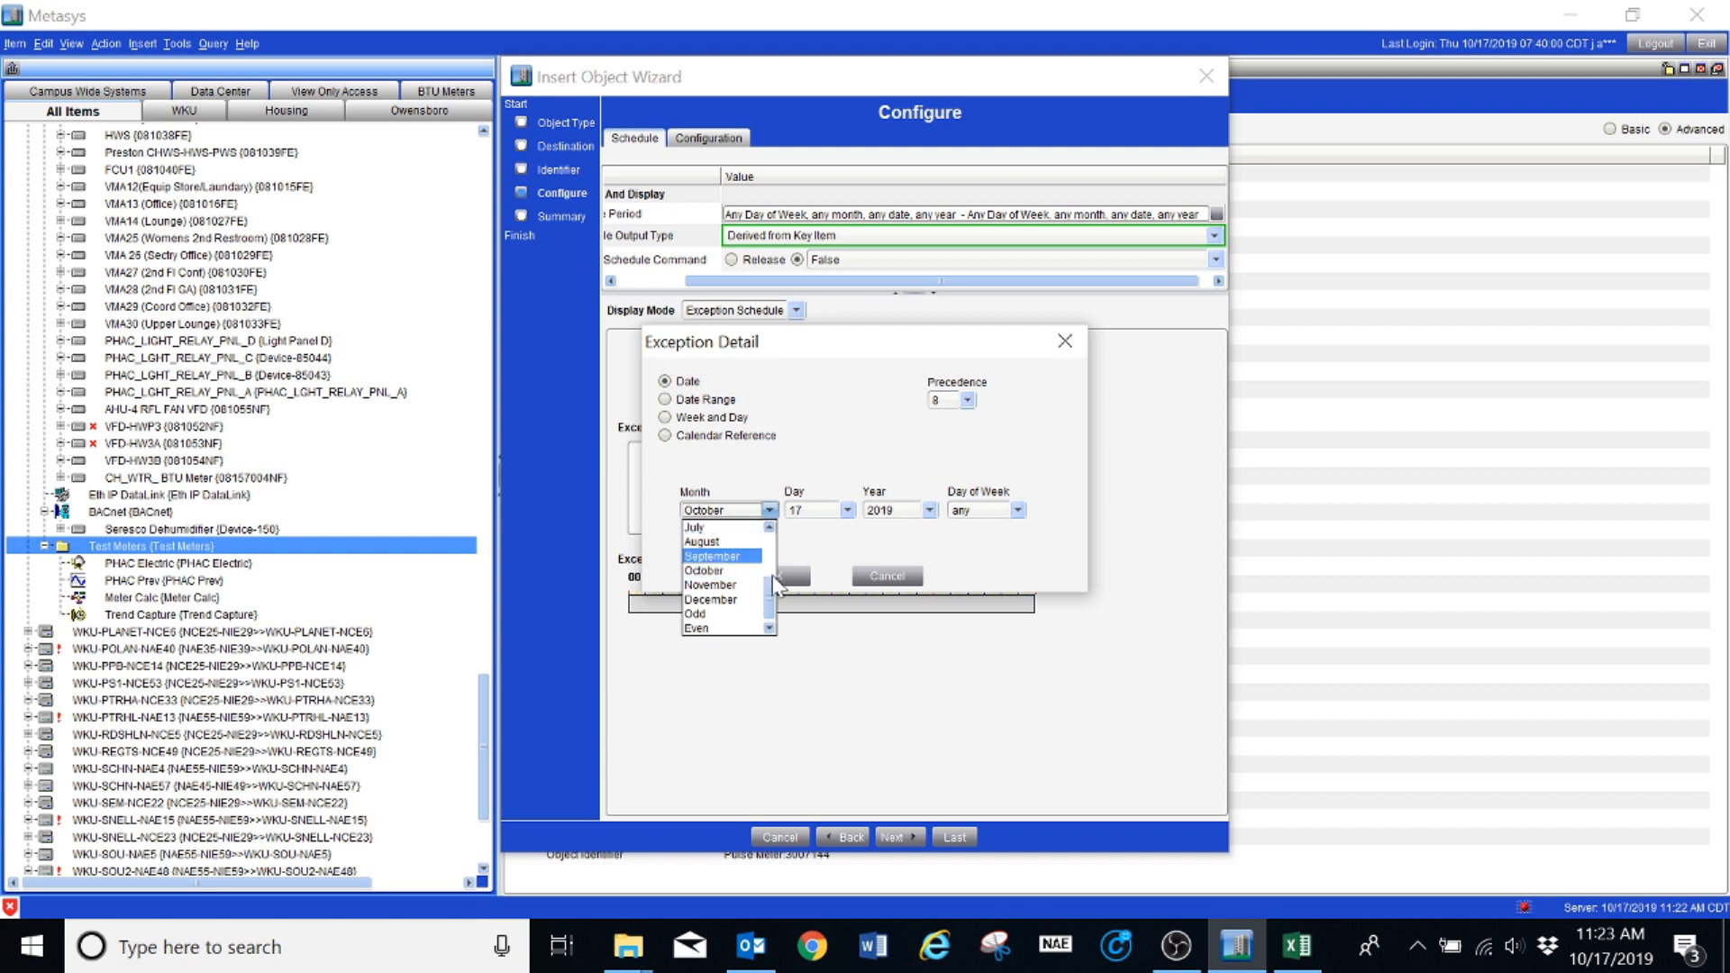
{"action": "scroll", "coordinate": [772, 602], "scroll_direction": "up", "scroll_amount": 3}
{"action": "left_click", "coordinate": [712, 527]}
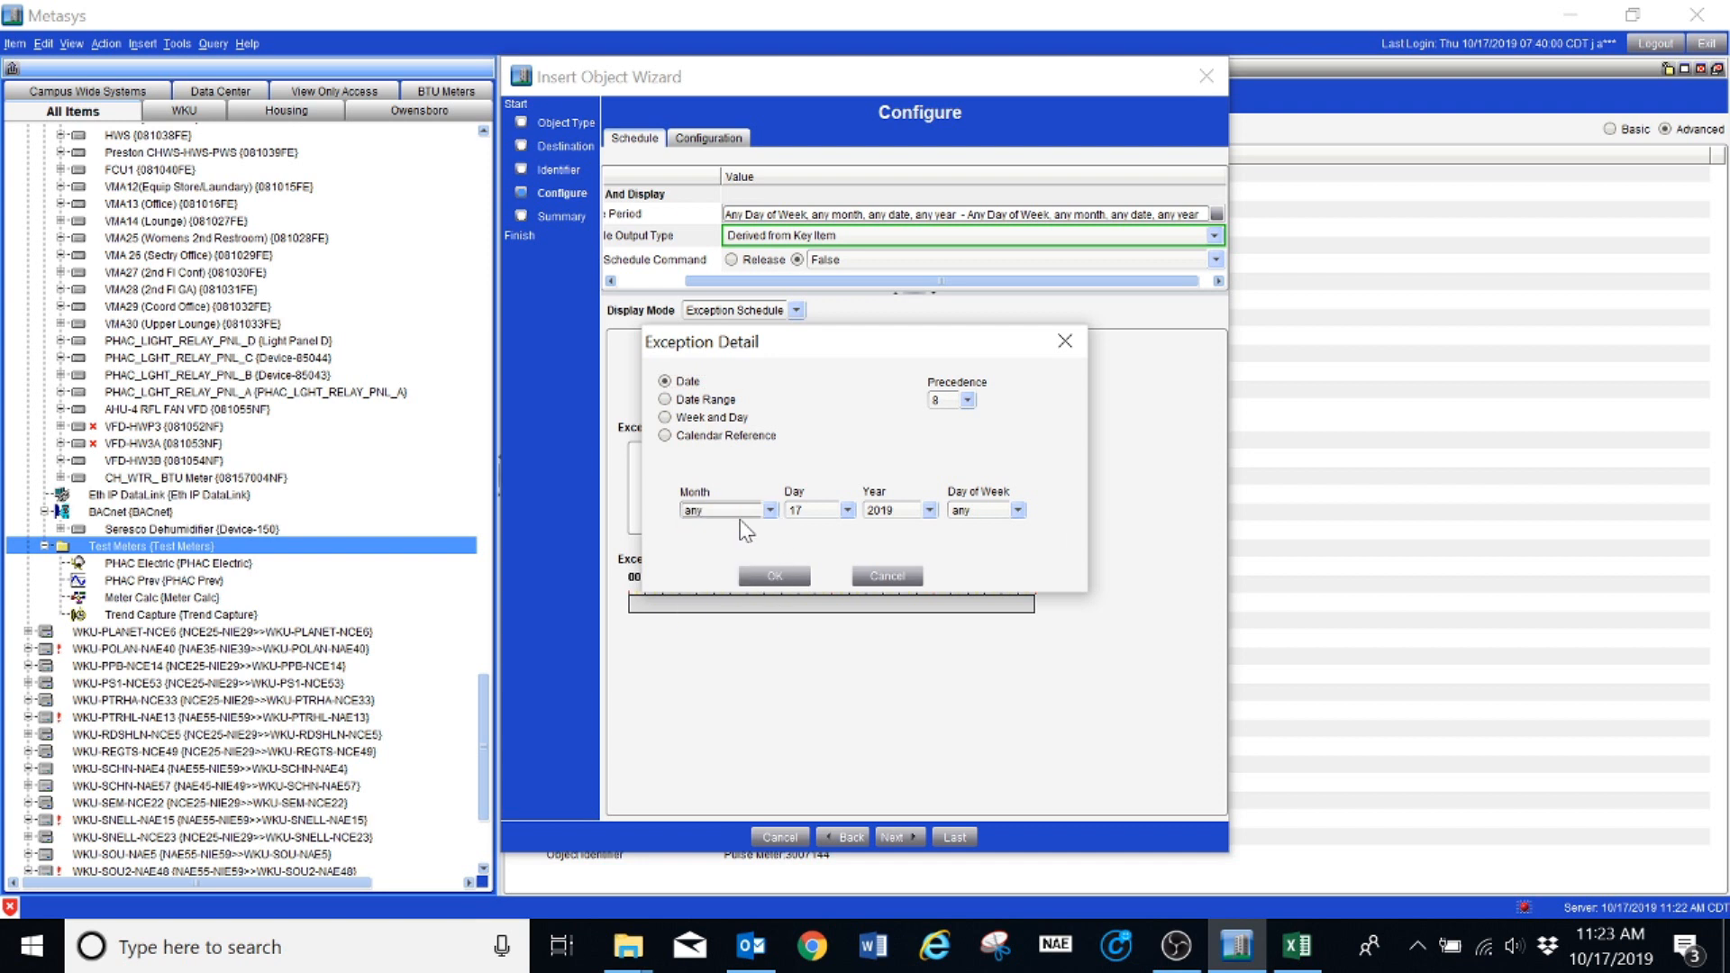
{"action": "left_click", "coordinate": [846, 510]}
{"action": "left_click_drag", "start_coordinate": [847, 589], "coordinate": [844, 623]}
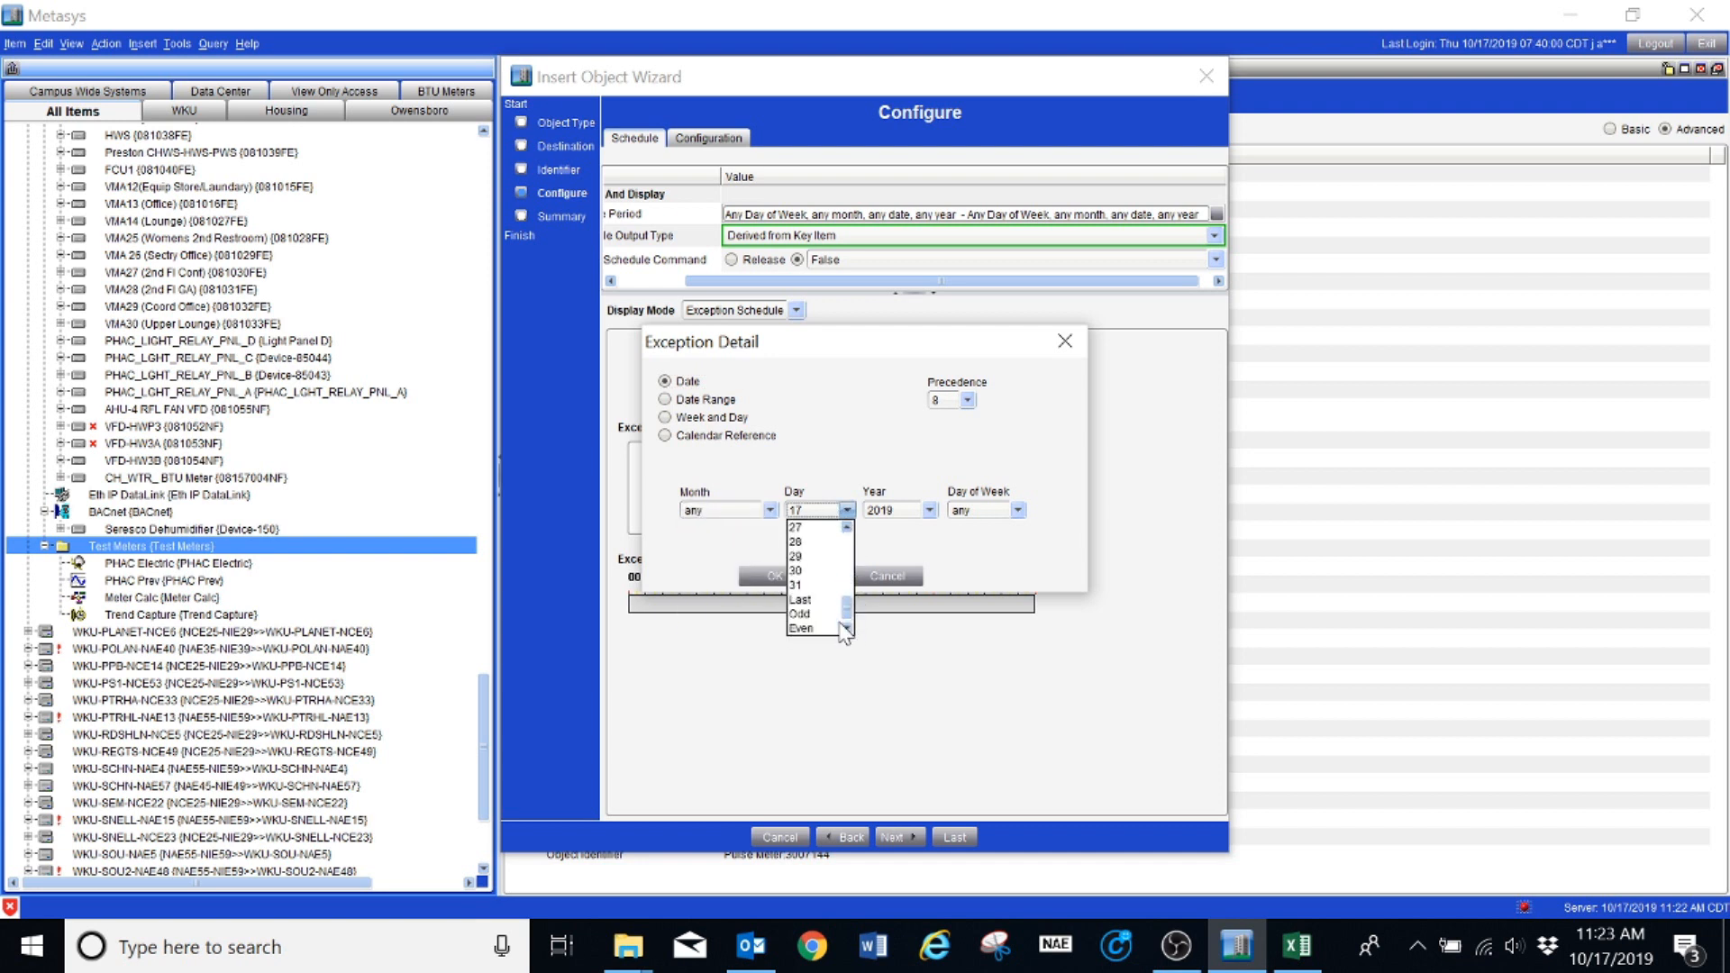
{"action": "left_click", "coordinate": [814, 602]}
{"action": "left_click", "coordinate": [928, 510]}
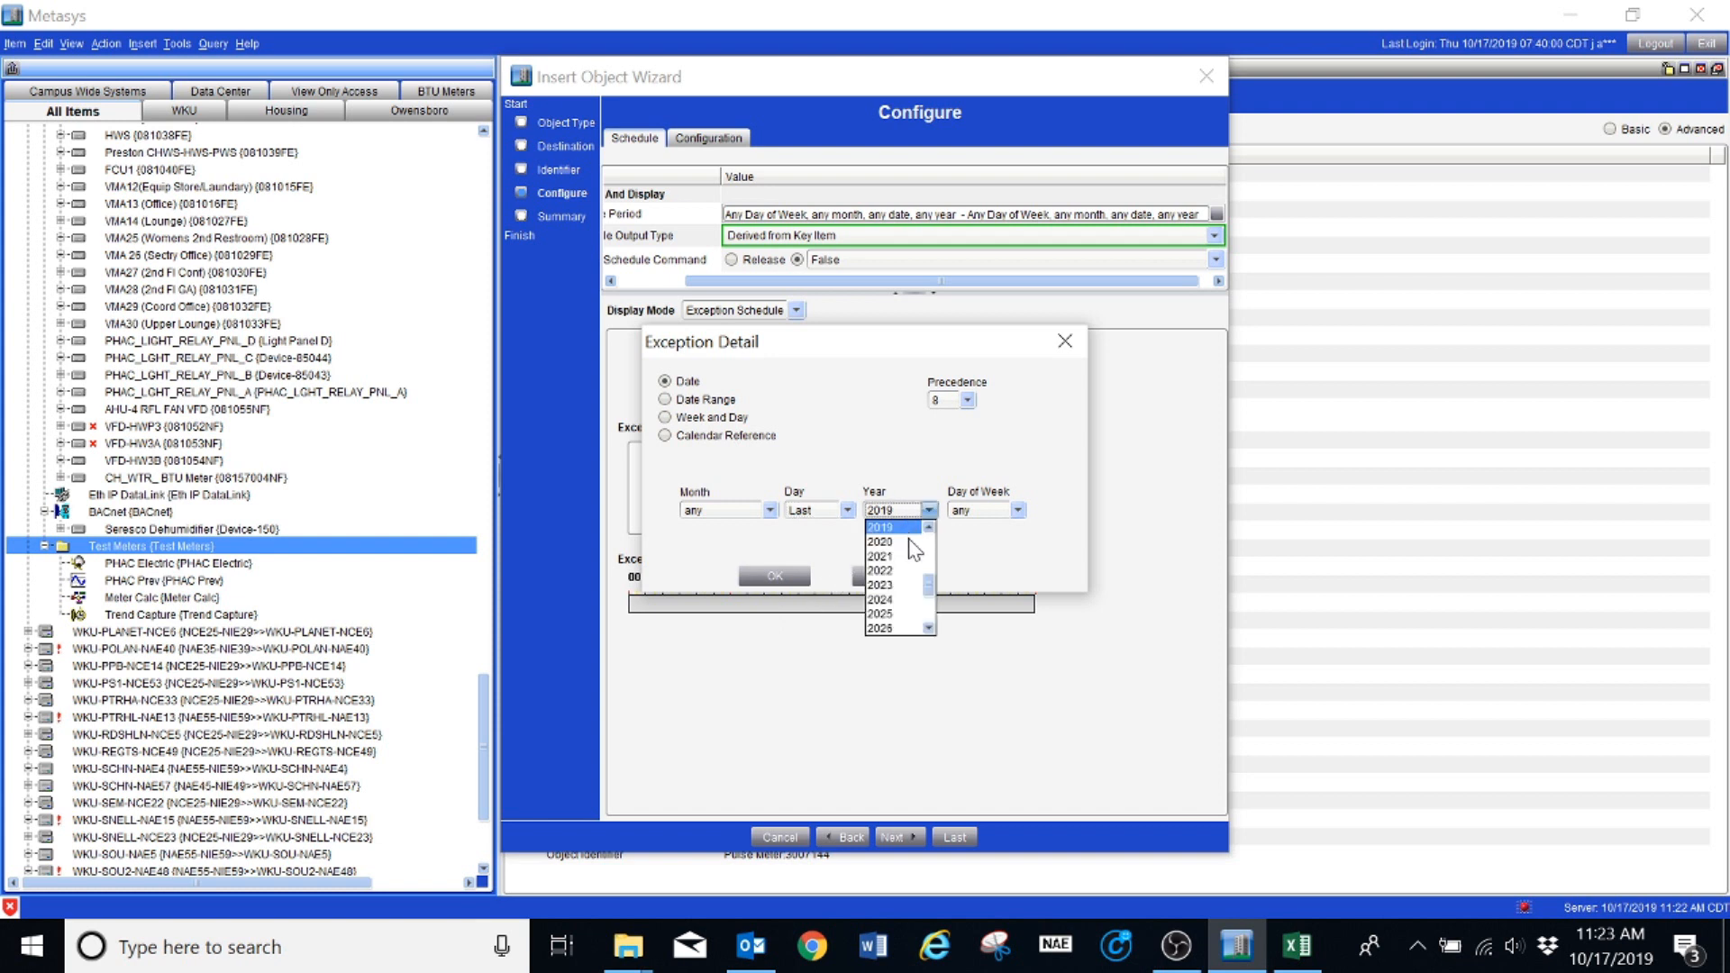
{"action": "left_click_drag", "start_coordinate": [929, 593], "coordinate": [930, 548]}
{"action": "left_click", "coordinate": [910, 528]}
{"action": "left_click", "coordinate": [749, 575]}
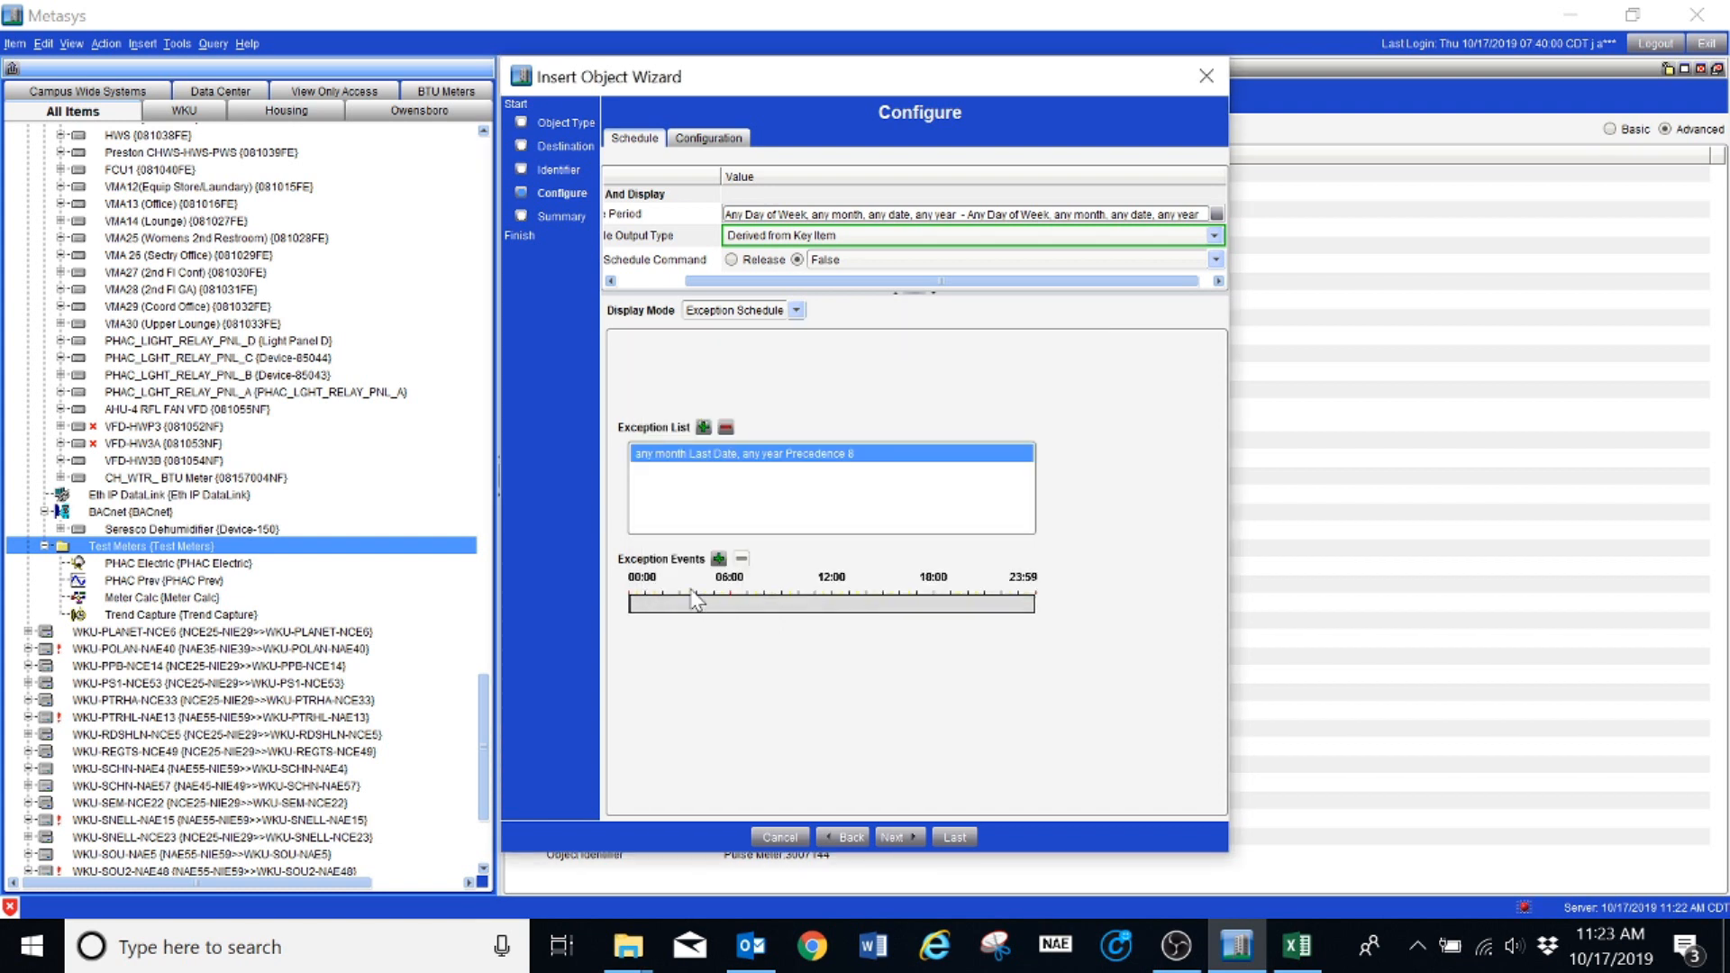
For the last-day exception, add an event of False at 00:00 and a second event at 23:59.
{"action": "left_click", "coordinate": [718, 559]}
{"action": "left_click", "coordinate": [821, 518]}
{"action": "left_click", "coordinate": [719, 559]}
{"action": "left_click", "coordinate": [843, 439]}
{"action": "left_click_drag", "start_coordinate": [841, 482], "coordinate": [847, 566]}
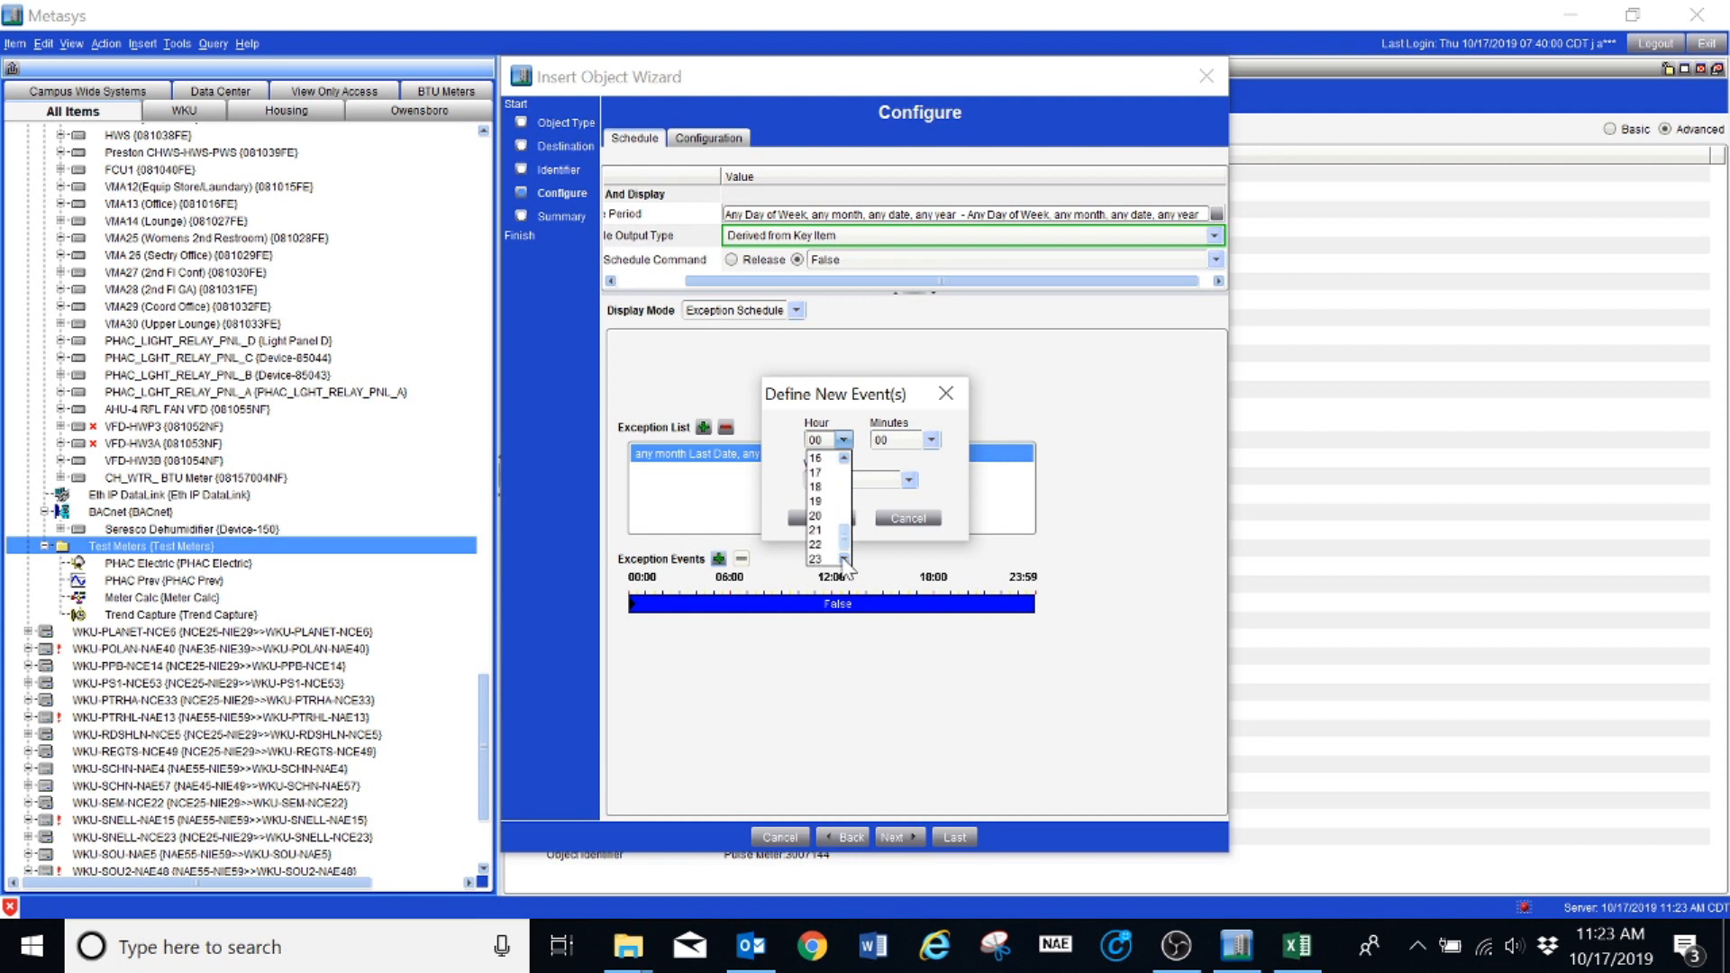
{"action": "left_click", "coordinate": [822, 558]}
{"action": "left_click", "coordinate": [930, 439]}
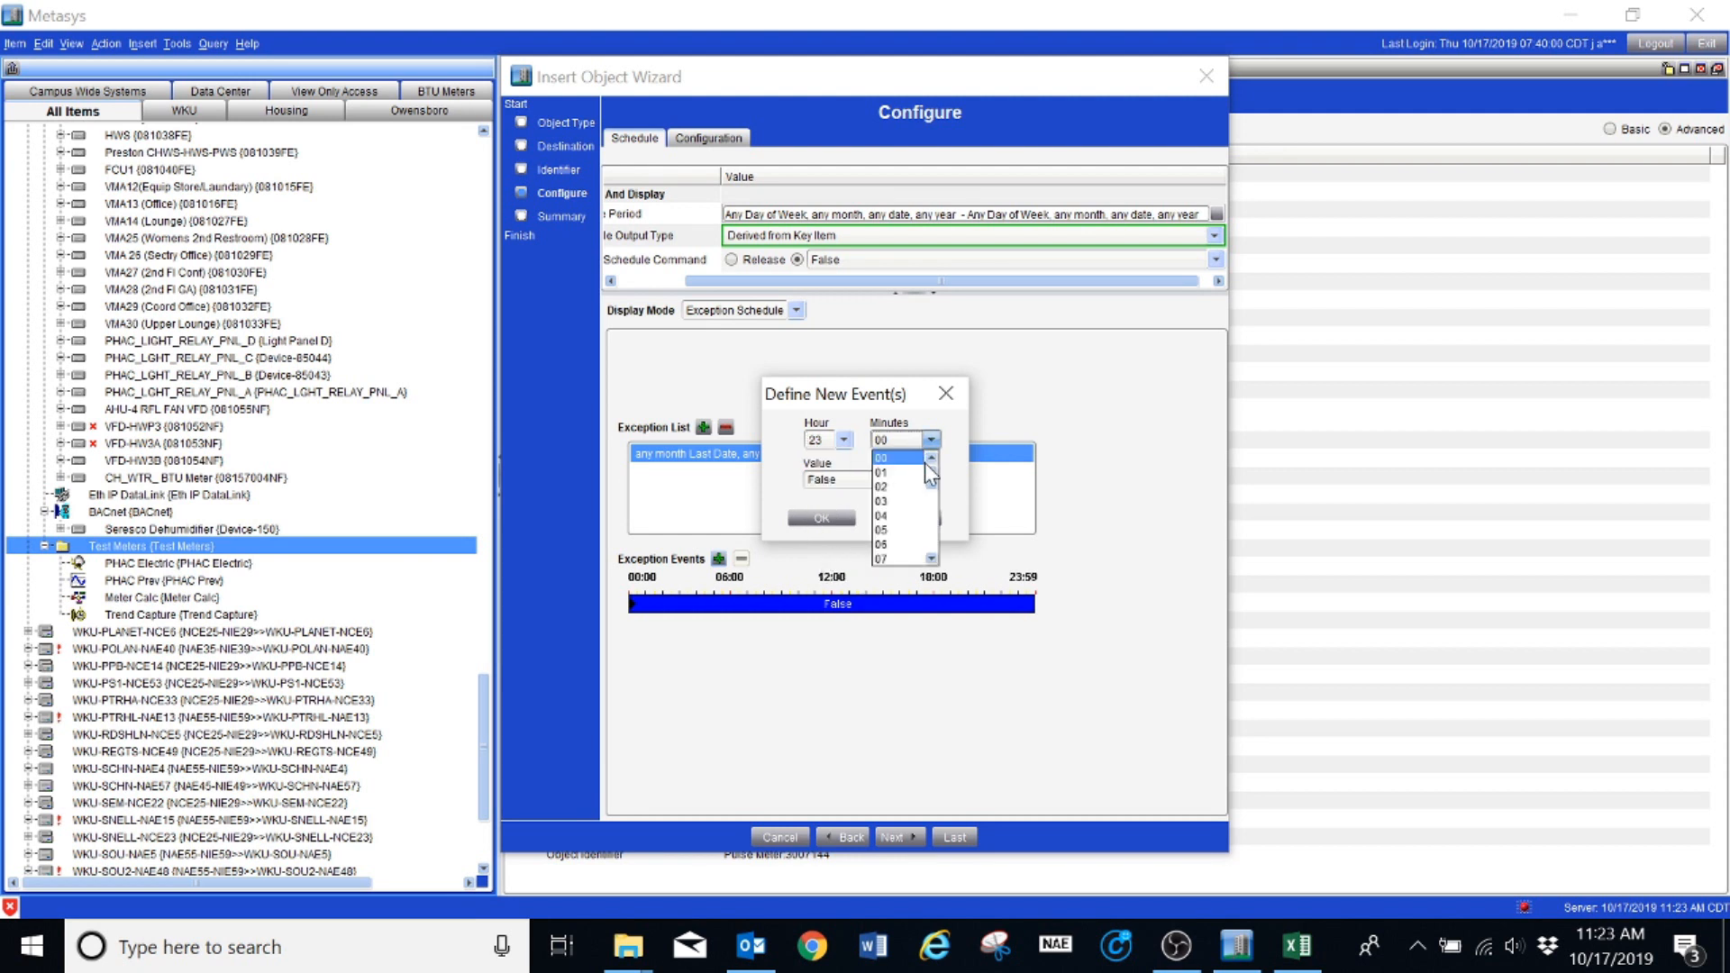
{"action": "left_click_drag", "start_coordinate": [934, 486], "coordinate": [935, 561]}
{"action": "left_click", "coordinate": [902, 559]}
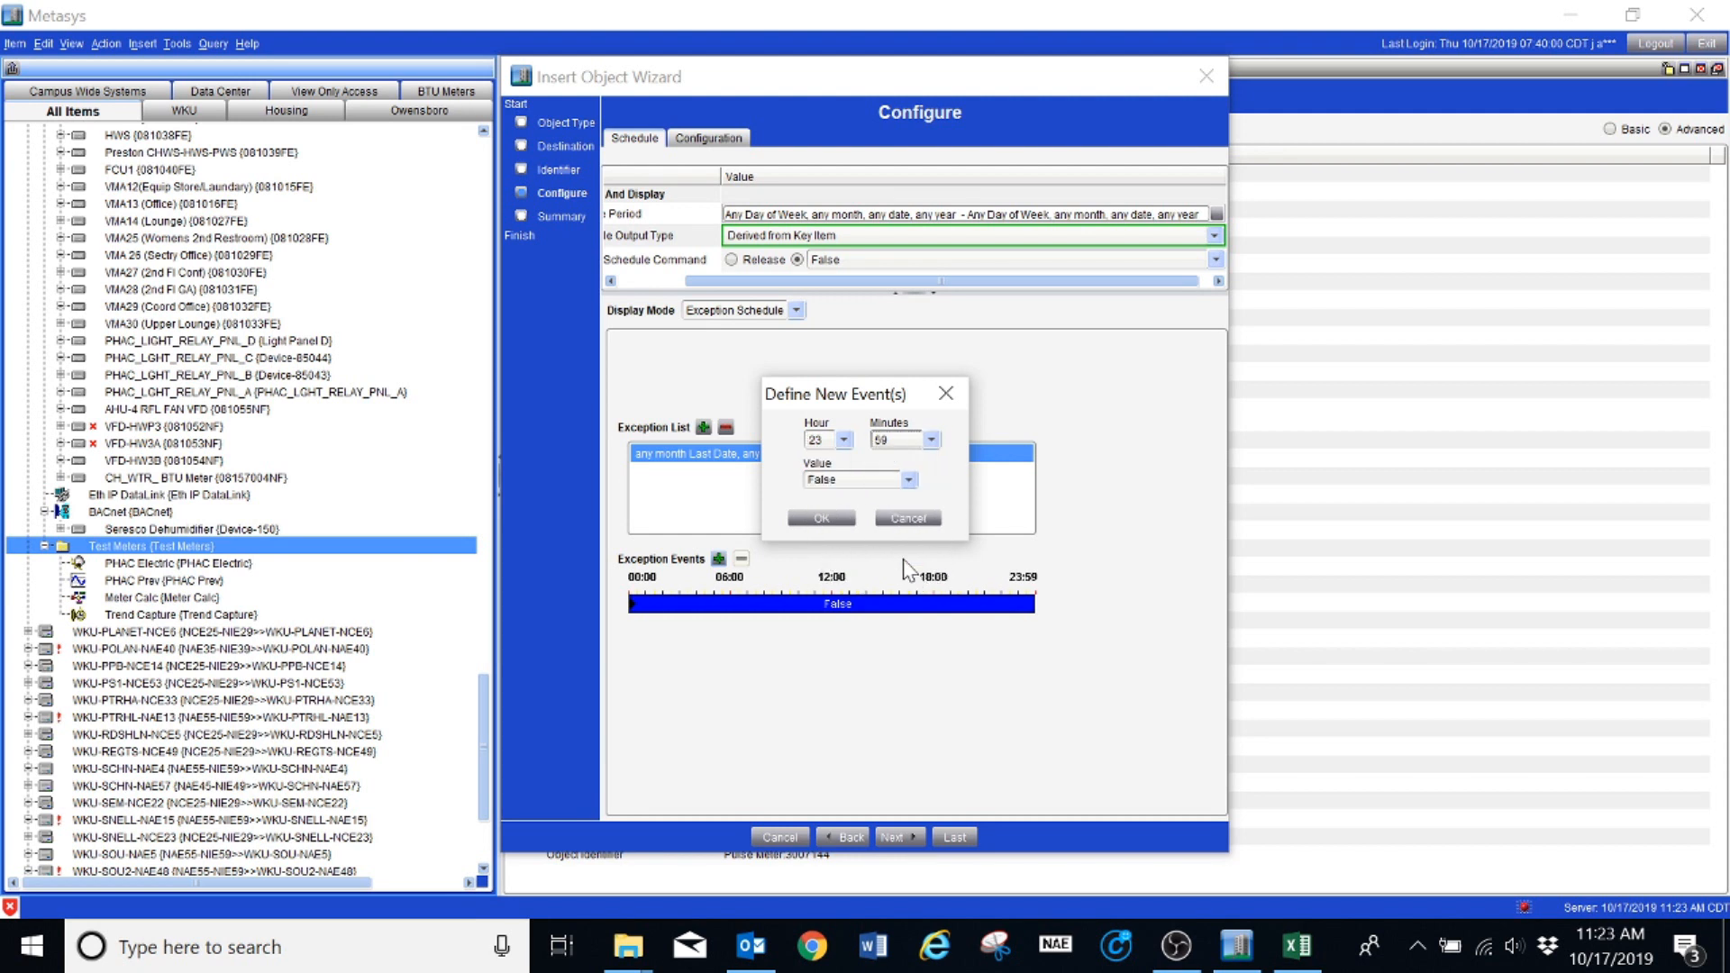
{"action": "left_click", "coordinate": [908, 480]}
{"action": "left_click", "coordinate": [825, 499]}
{"action": "left_click", "coordinate": [820, 518]}
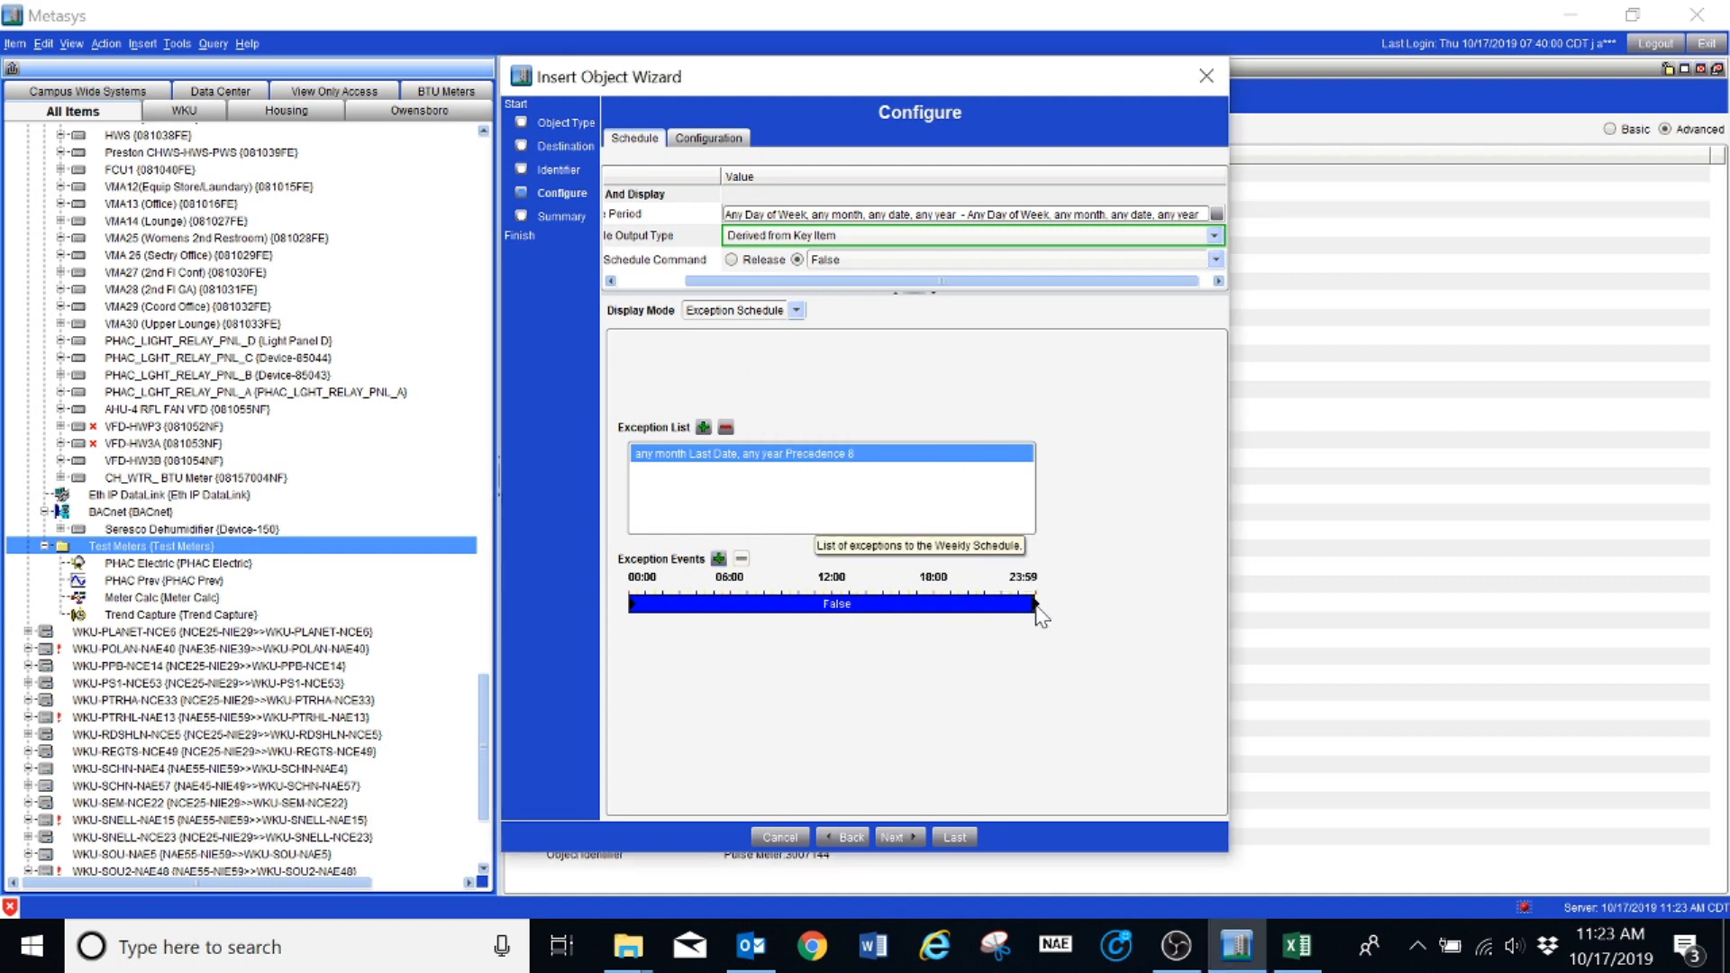
Finish creating the Meter Reset schedule without adding any extensions.
{"action": "left_click", "coordinate": [899, 833]}
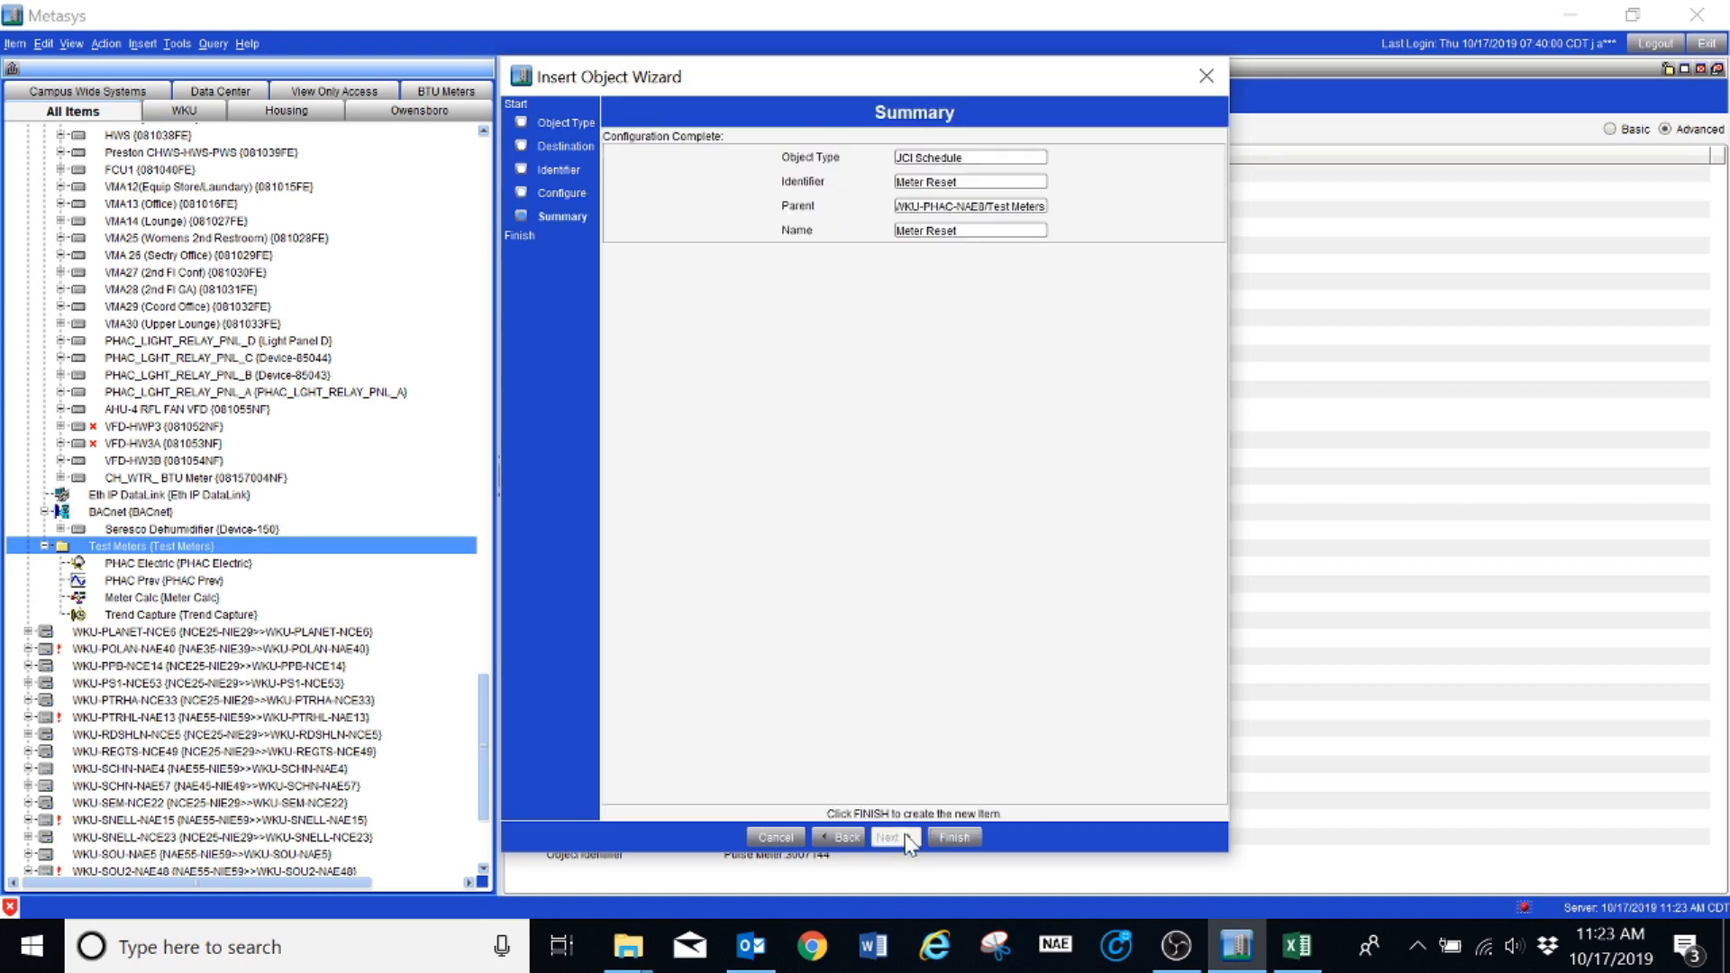
{"action": "left_click", "coordinate": [955, 837]}
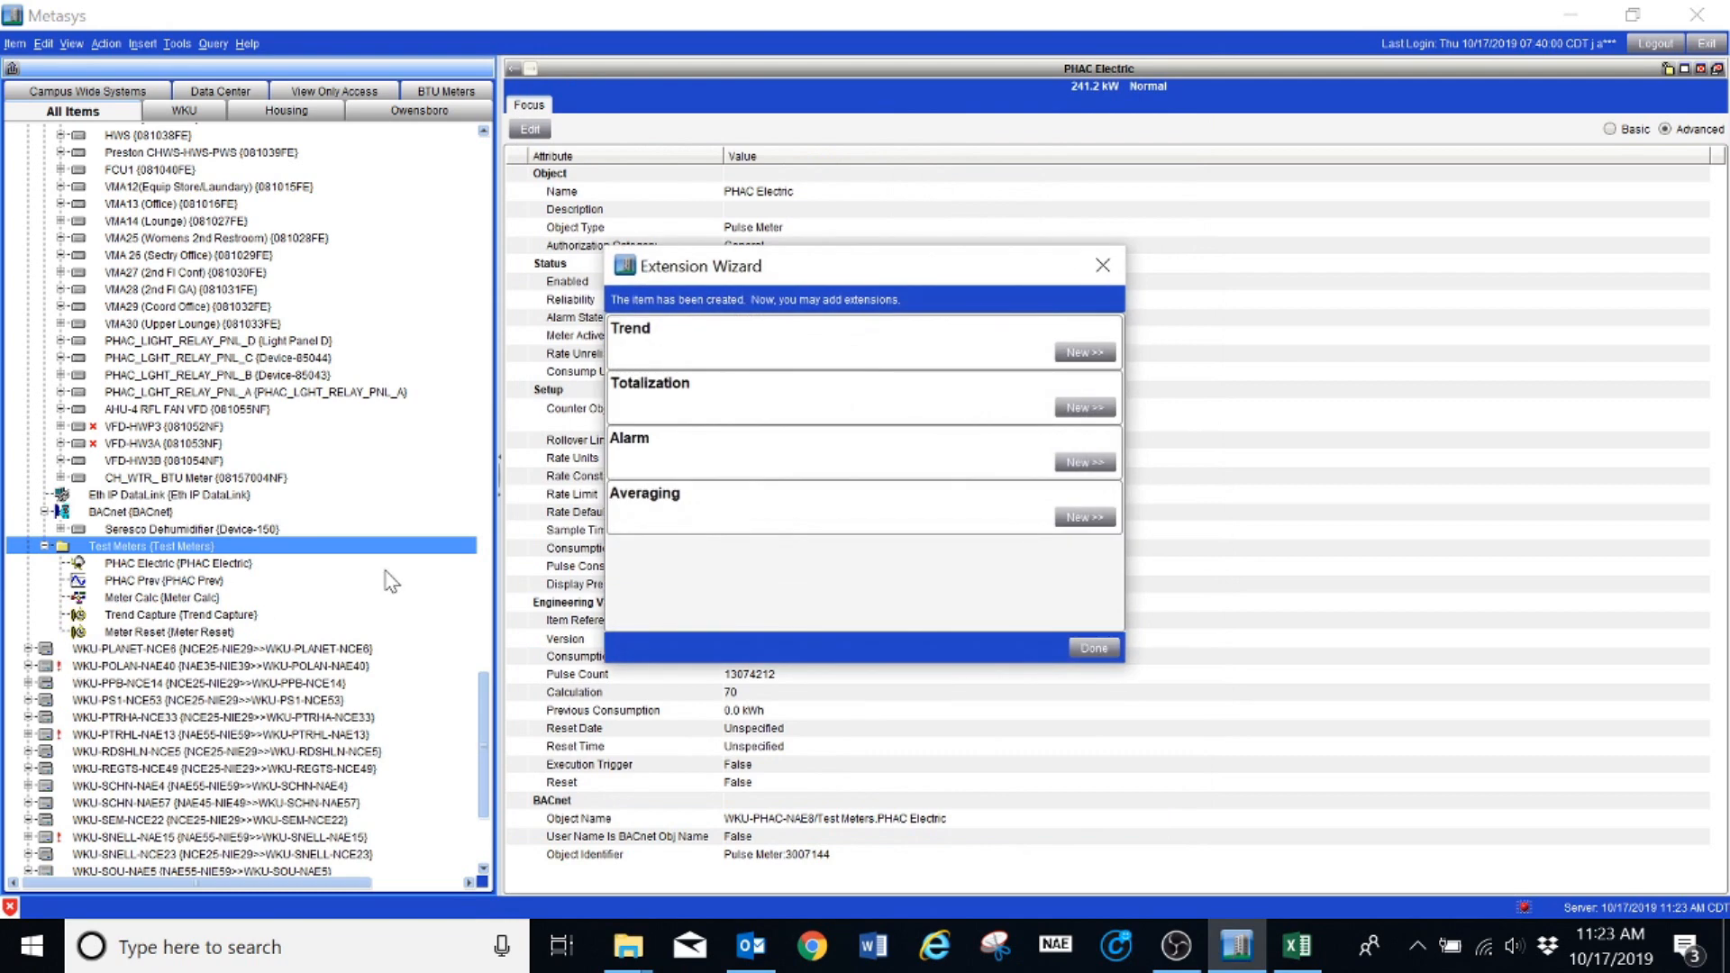
{"action": "left_click", "coordinate": [1094, 647]}
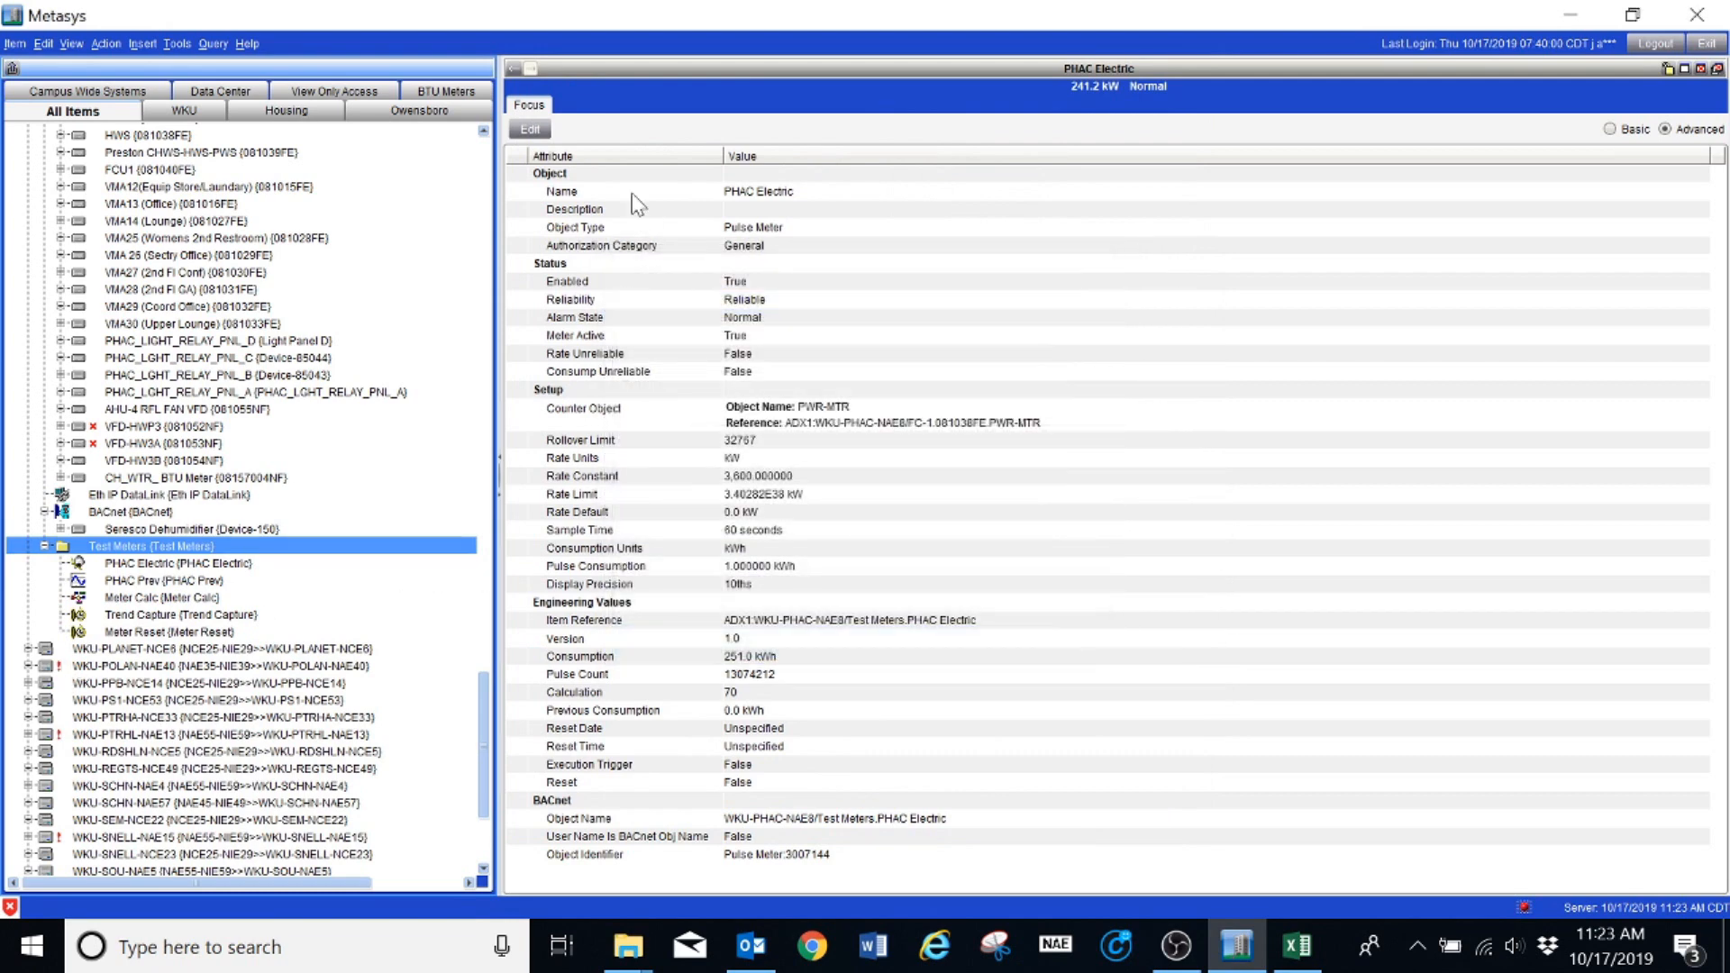
Return to the Food Services Trend Study view and select PHAC Prev in the Test Meters folder.
{"action": "left_click", "coordinate": [513, 69]}
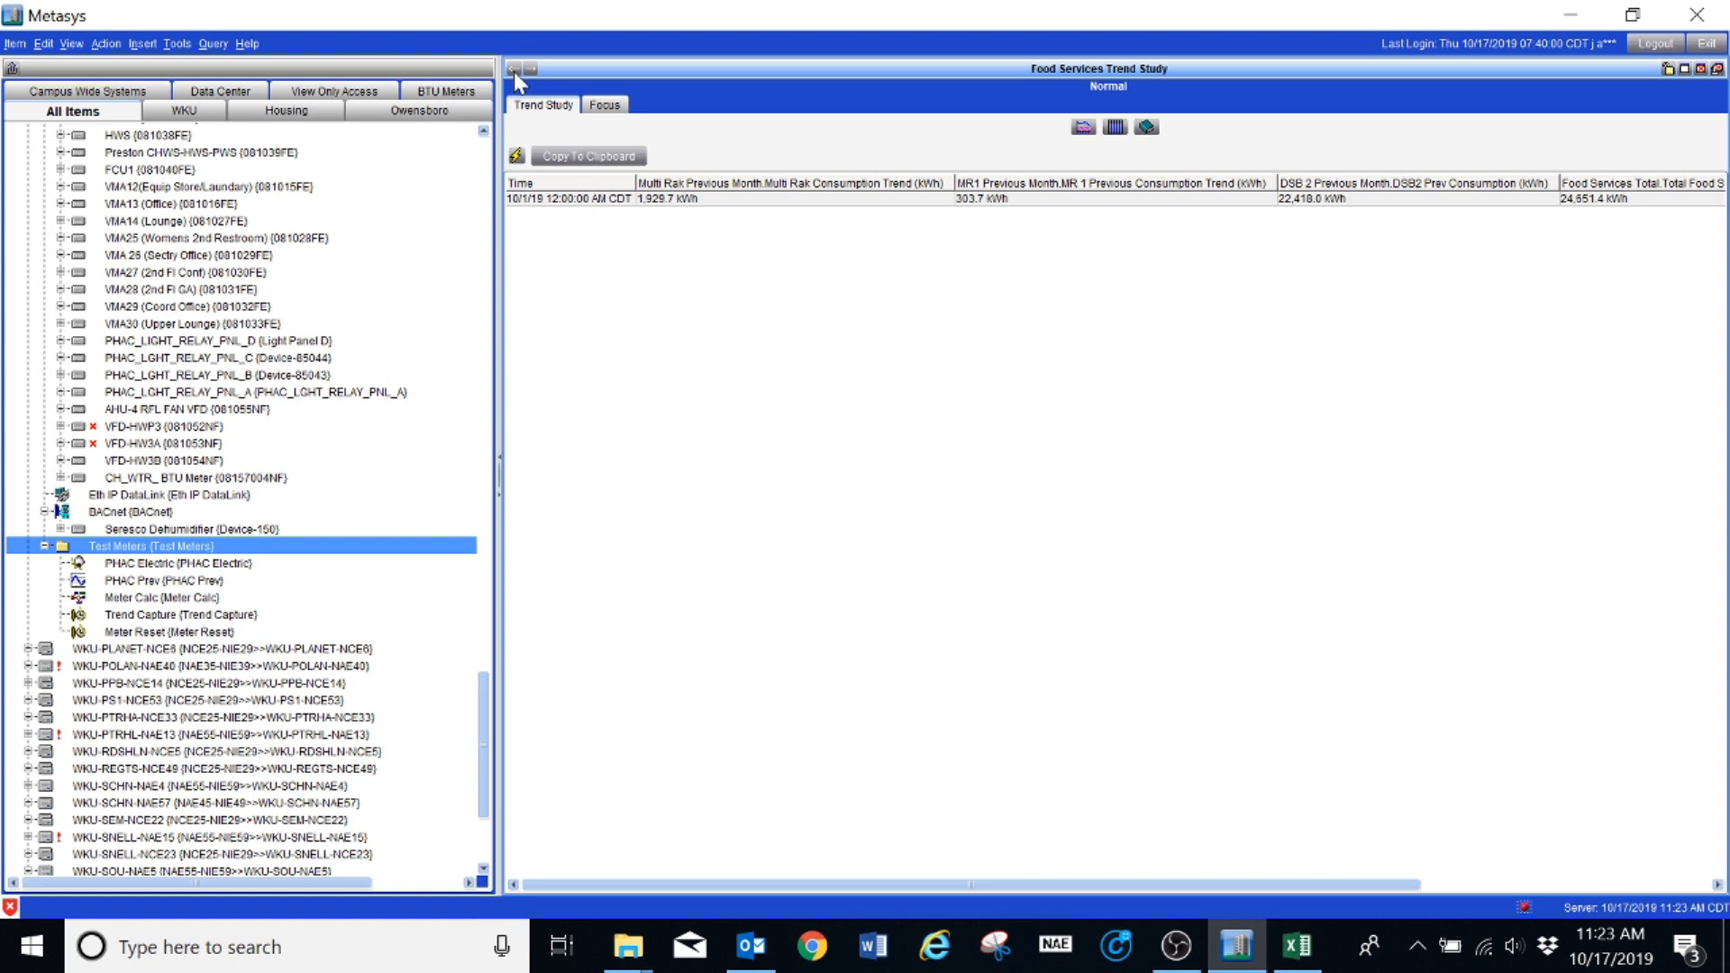
{"action": "left_click", "coordinate": [111, 584]}
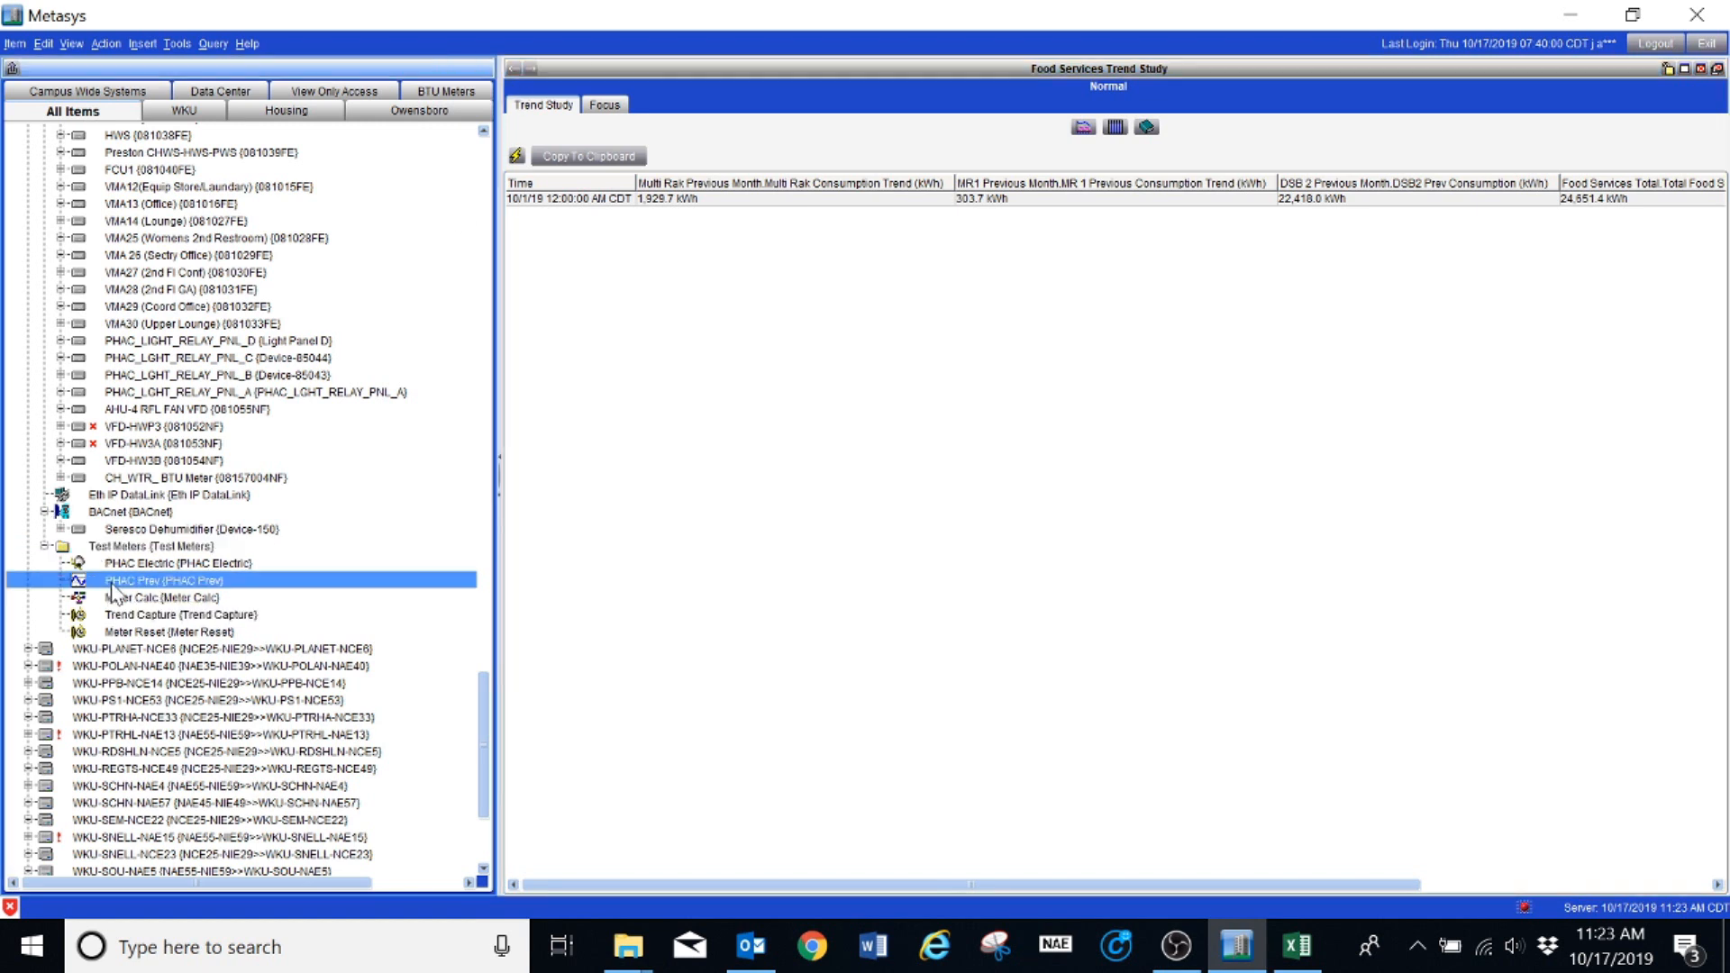